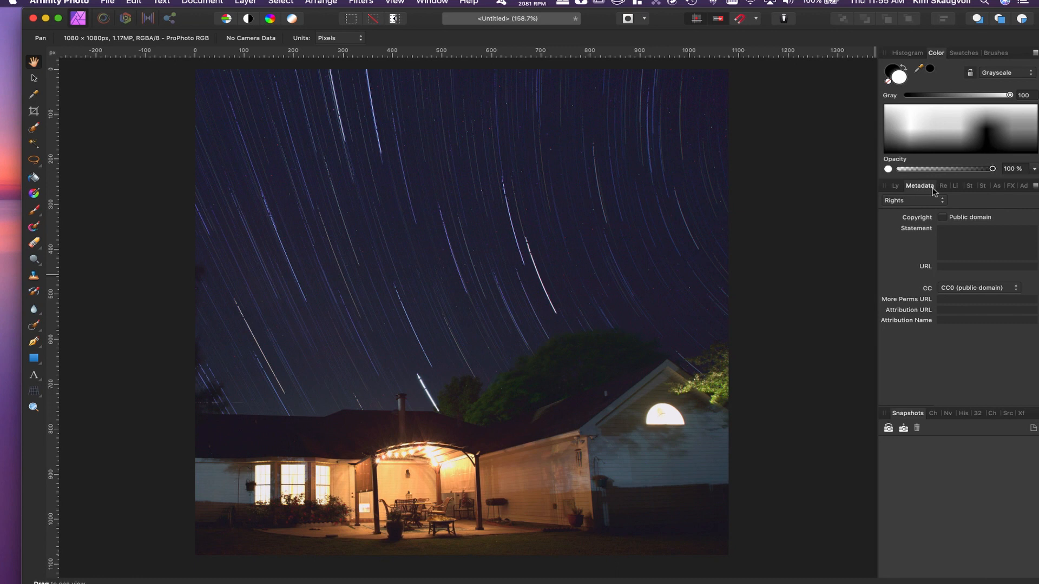
Look through the Macro, Metadata and Library panels and check the list of available Studio panels.
left_click(944, 189)
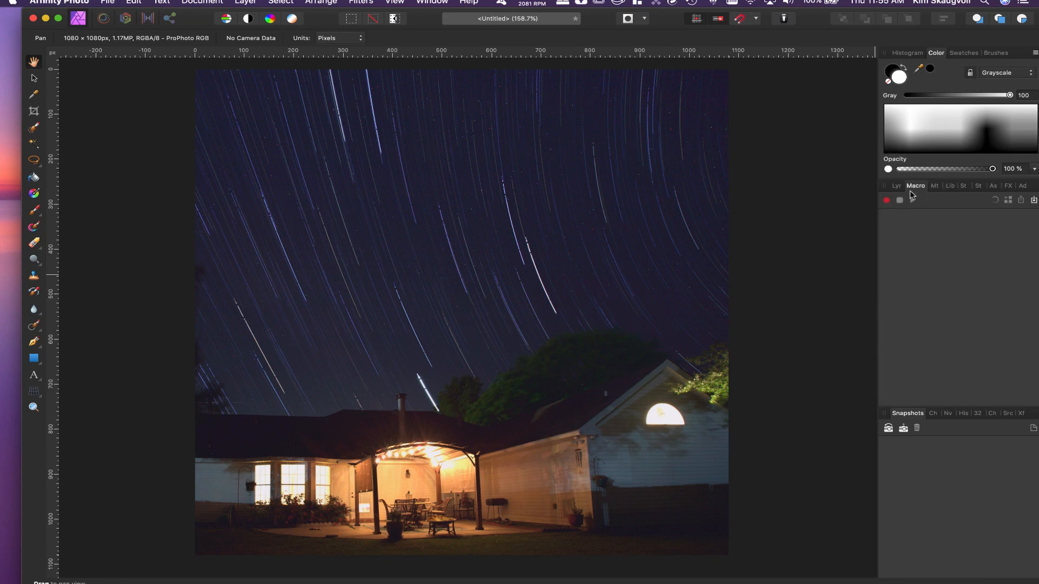
left_click(935, 187)
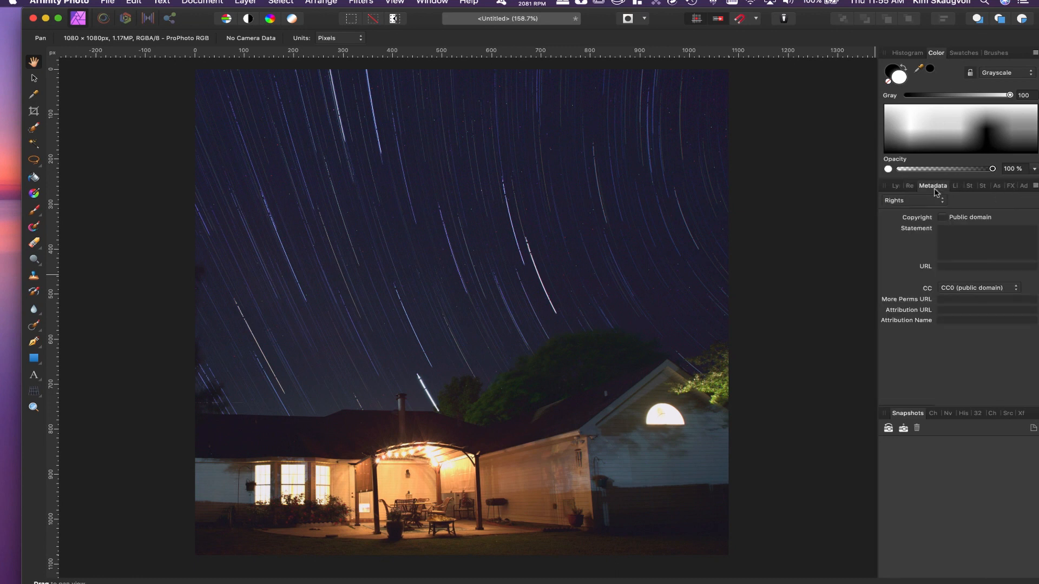
left_click(955, 187)
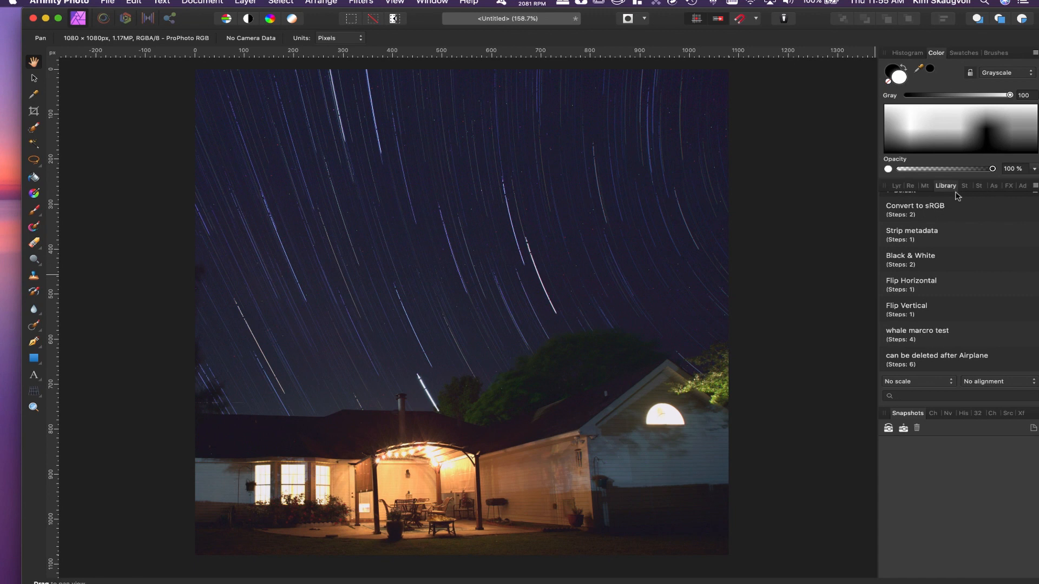
left_click(913, 187)
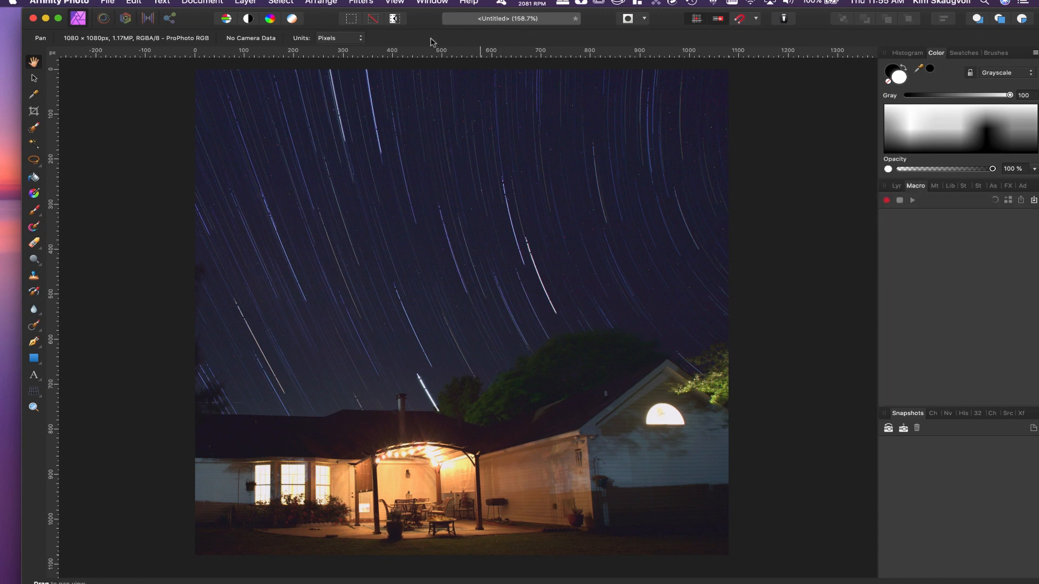
left_click(395, 2)
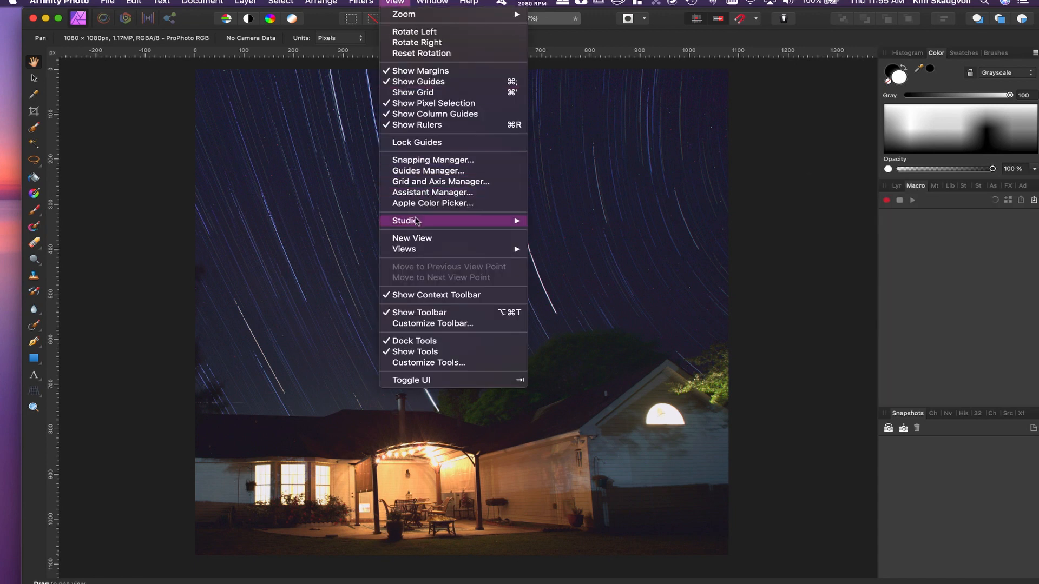
mouse_move(416, 221)
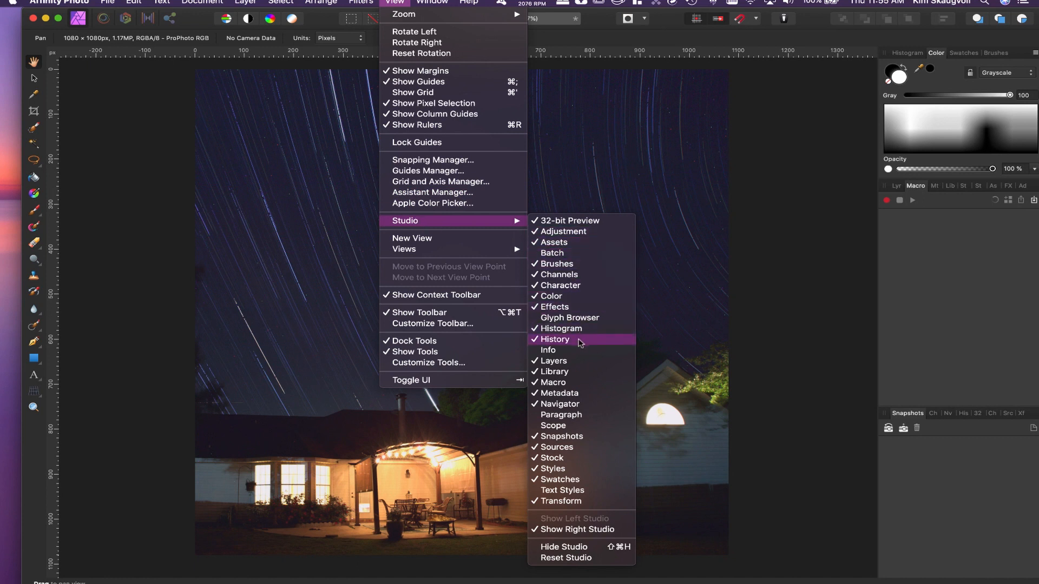
left_click(572, 392)
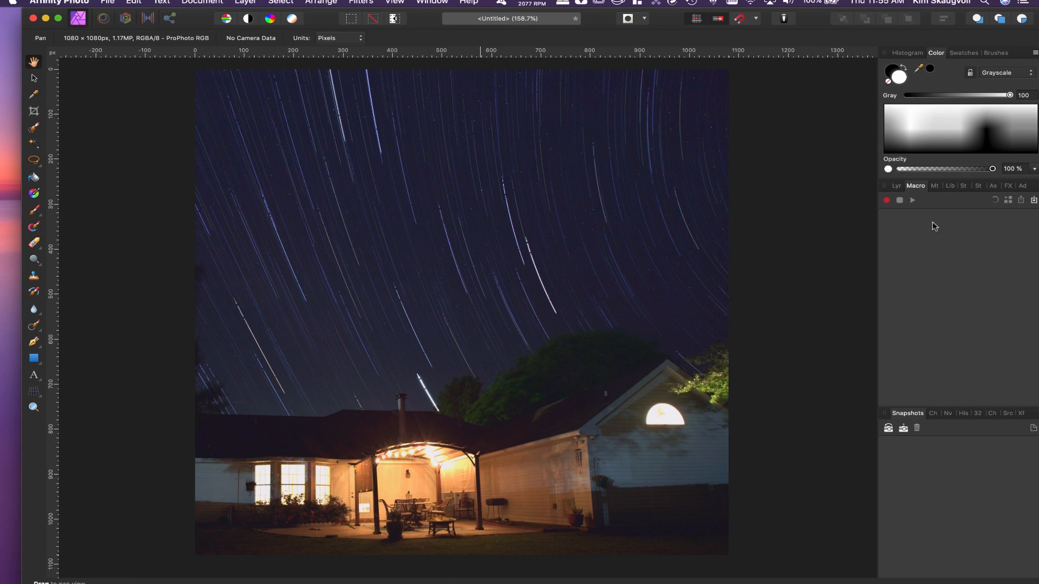
Place the Library panel beside the Macro panel and create a new macro category in it.
left_click(951, 187)
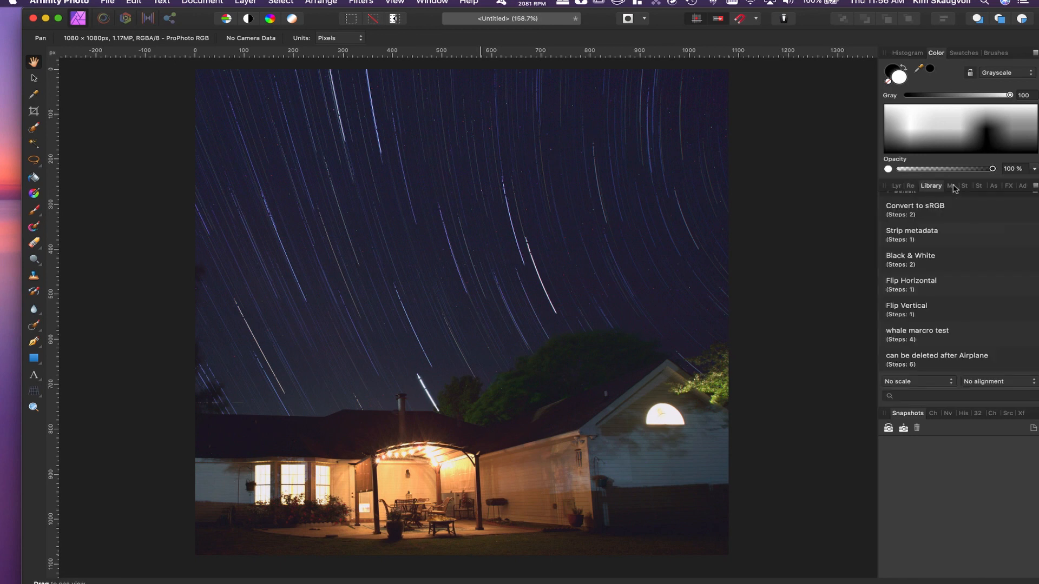
left_click(1034, 186)
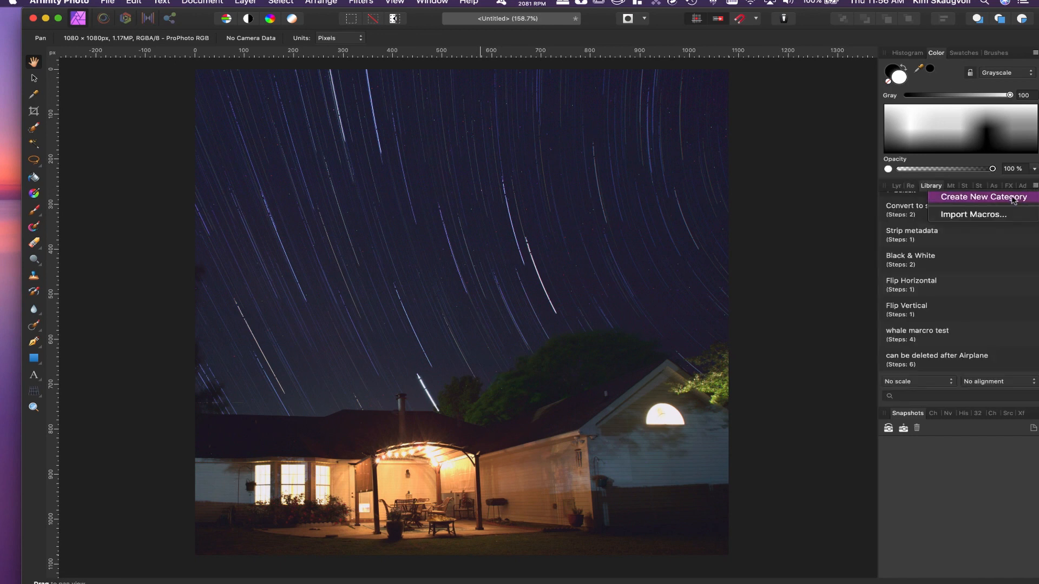
left_click(1014, 198)
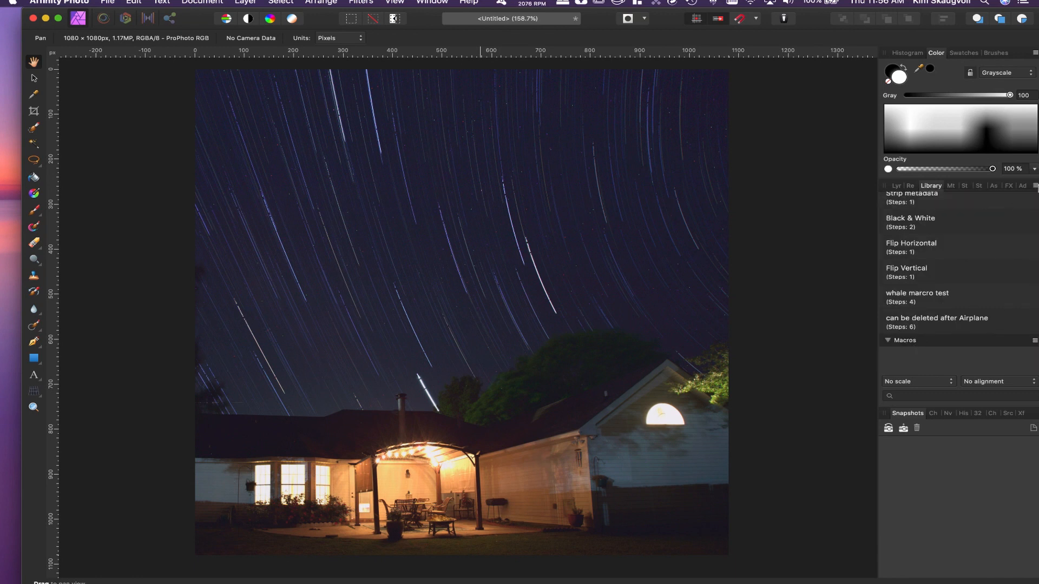
Create a second macro category in the Library and view the management options of the Macros category.
left_click(1035, 185)
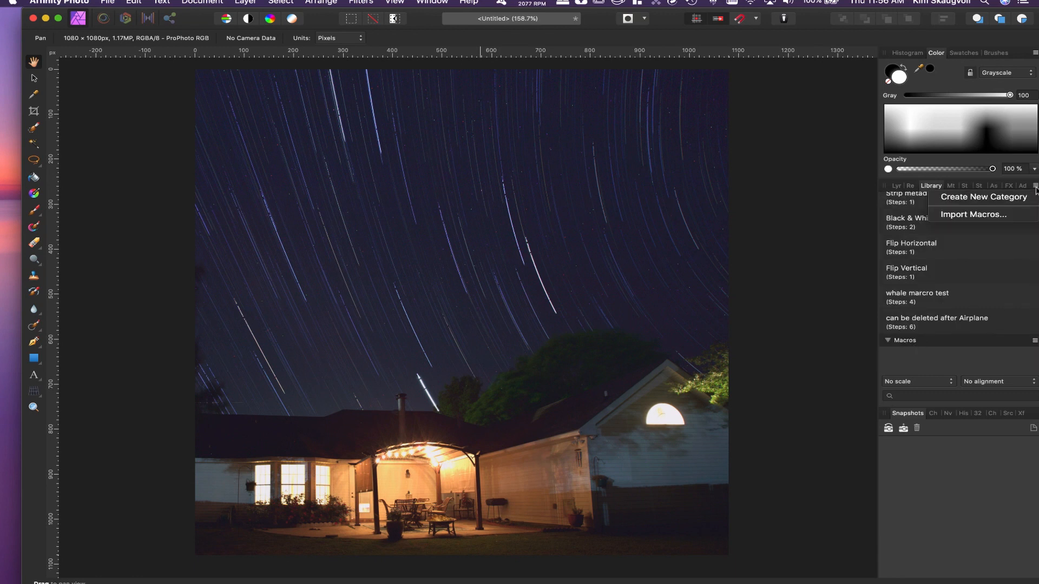
left_click(997, 198)
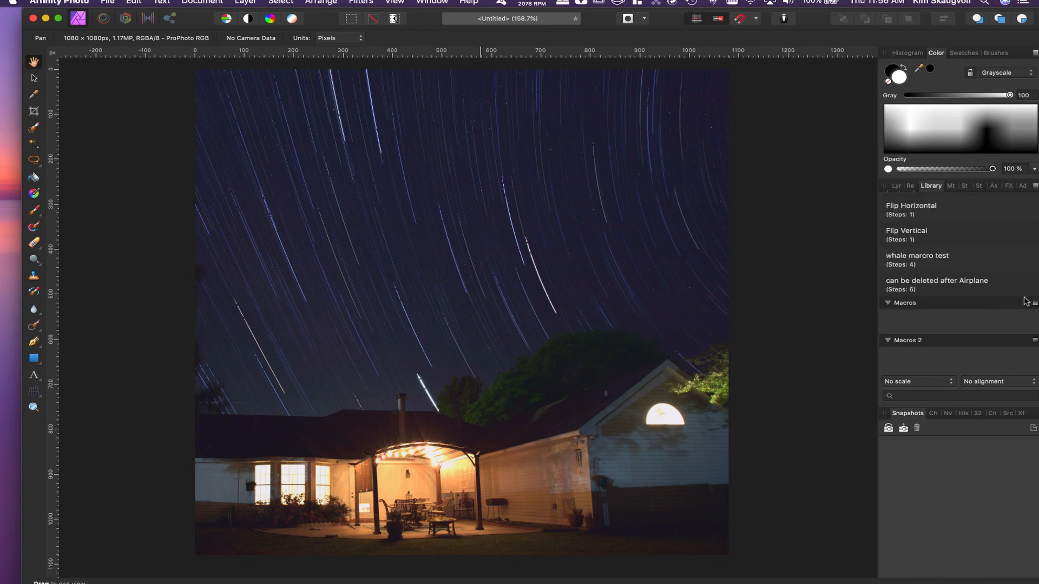
left_click(1034, 304)
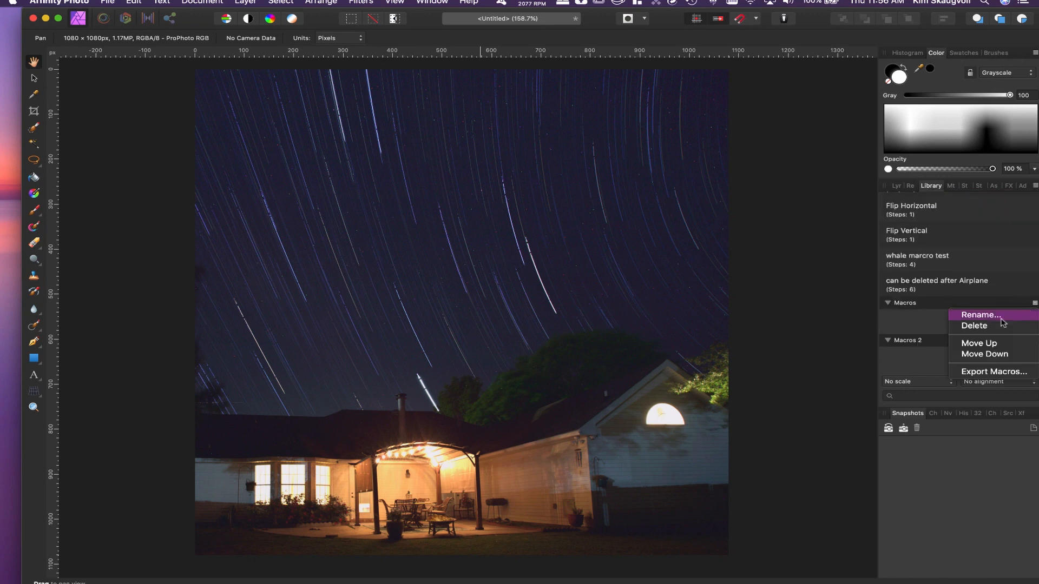
left_click(981, 347)
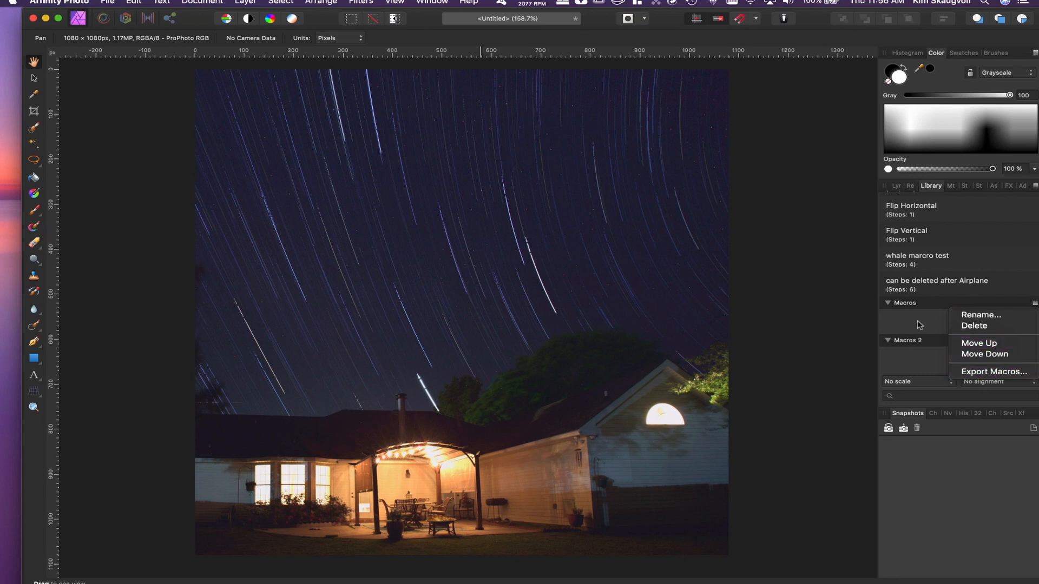
Delete the Macros 2 category from the Library.
left_click(1034, 340)
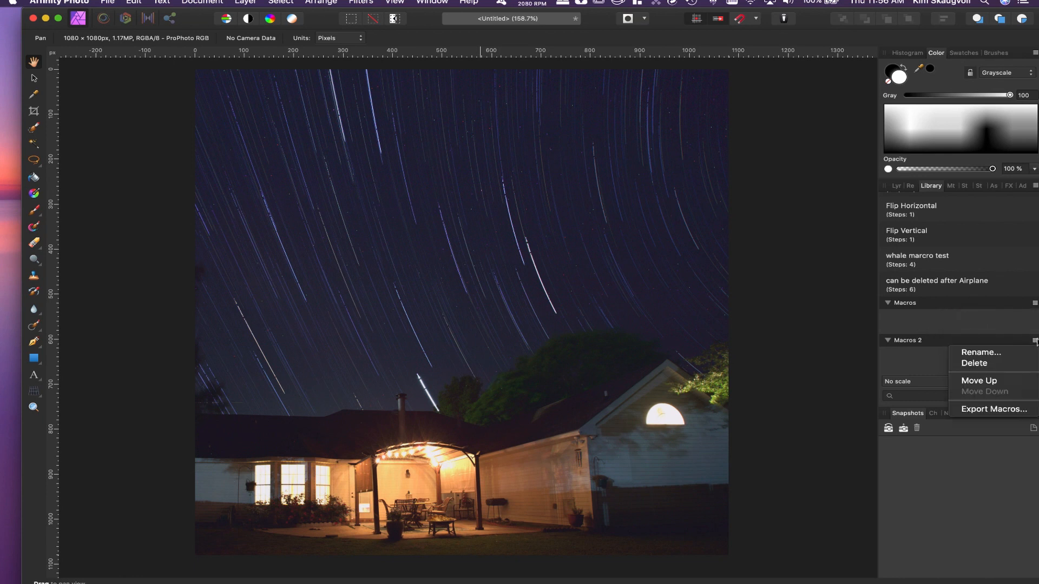
left_click(994, 366)
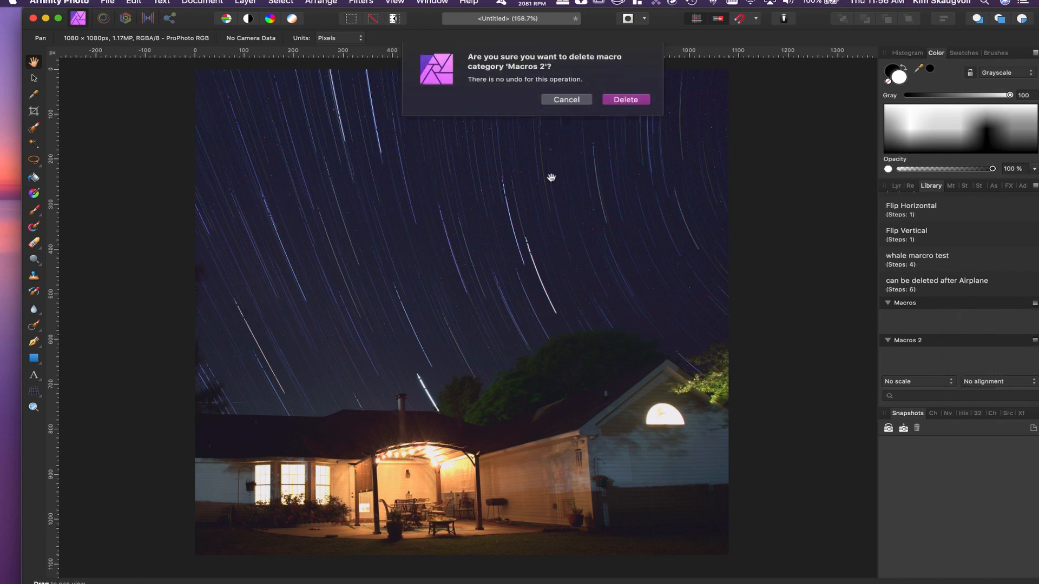
left_click(622, 102)
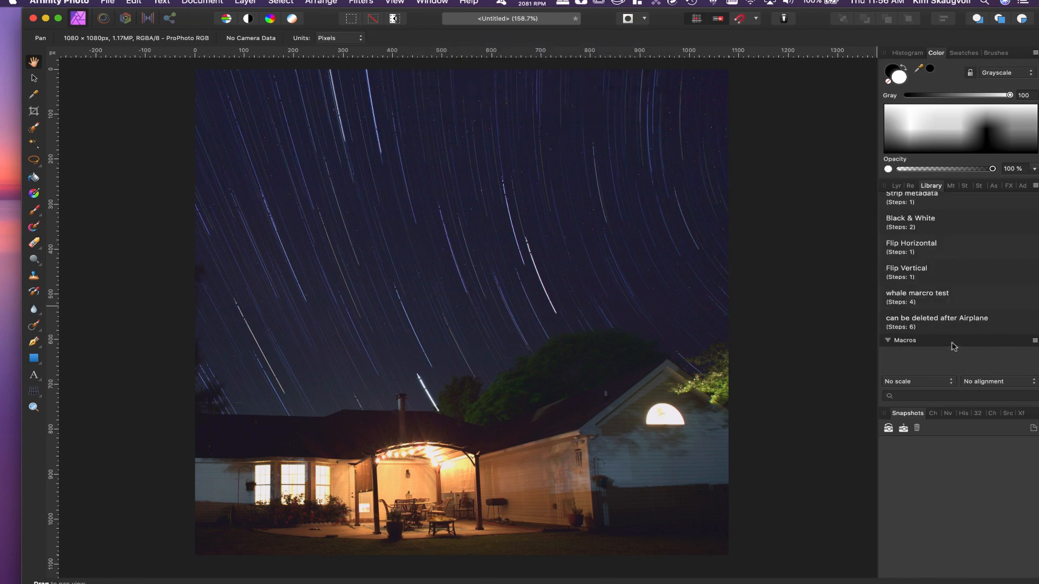
Rename the Macros category as "Copyright info MACRO".
left_click(1035, 345)
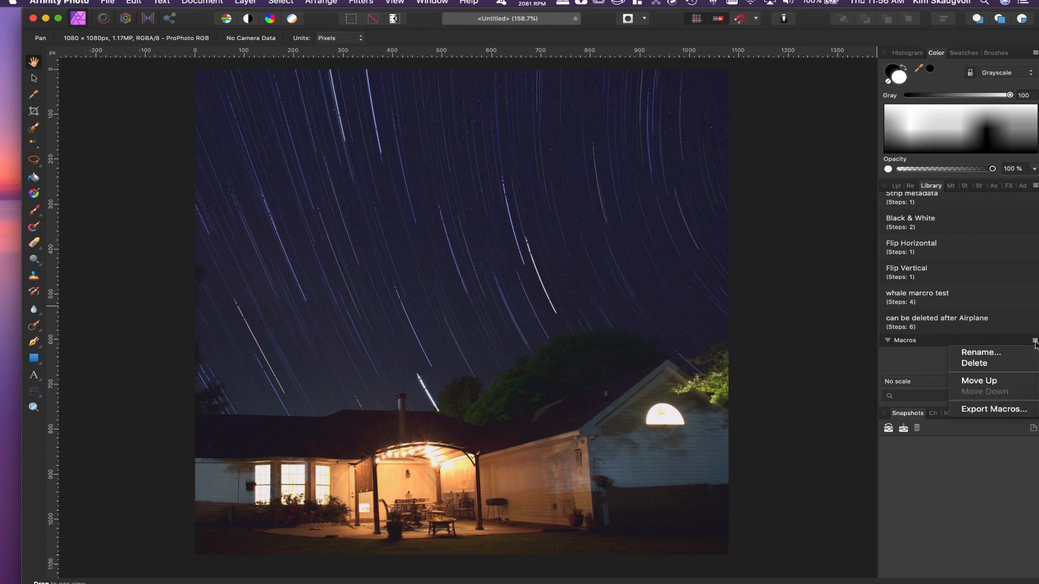
left_click(996, 353)
type("Copyright info M")
type("AC")
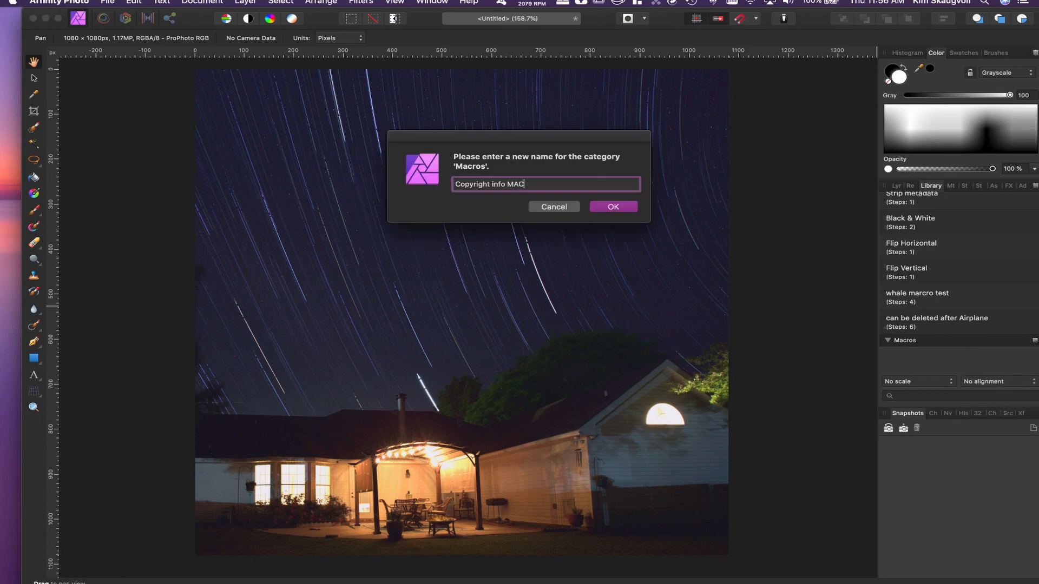
type("RO")
left_click(613, 207)
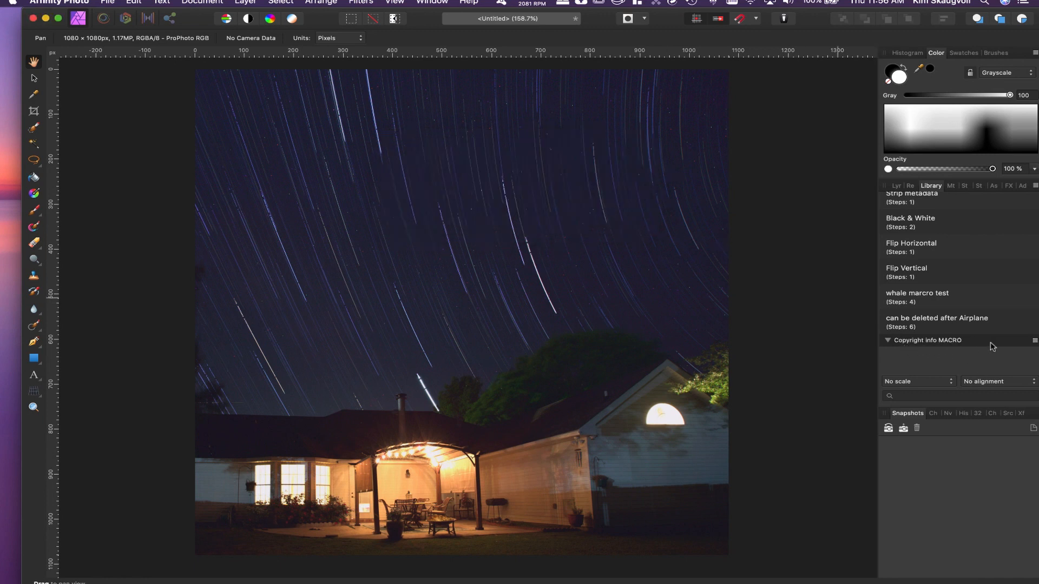
Move the Metadata panel ahead of the Macro and Library panels in their panel group.
left_click(912, 186)
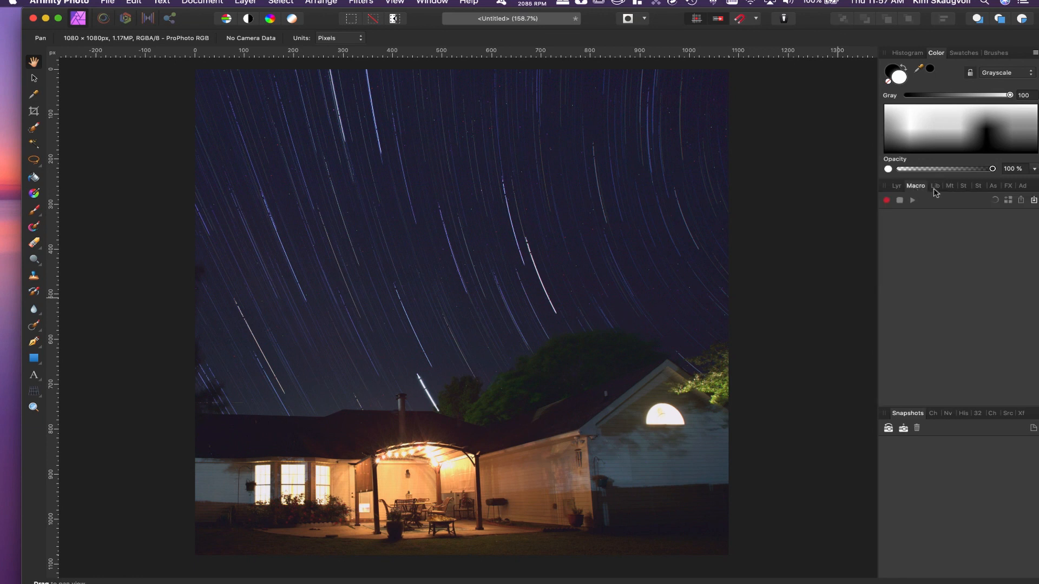
left_click(935, 186)
left_click(950, 190)
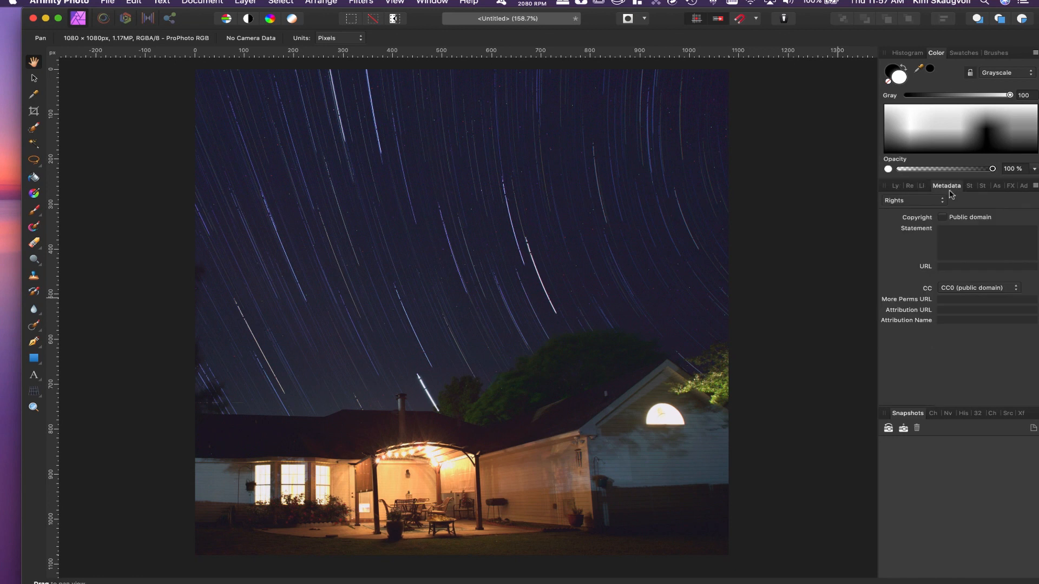
left_click_drag(951, 191, 923, 190)
Display the Default category in the Assets panel to view the stored watermark and brush shapes.
left_click(896, 186)
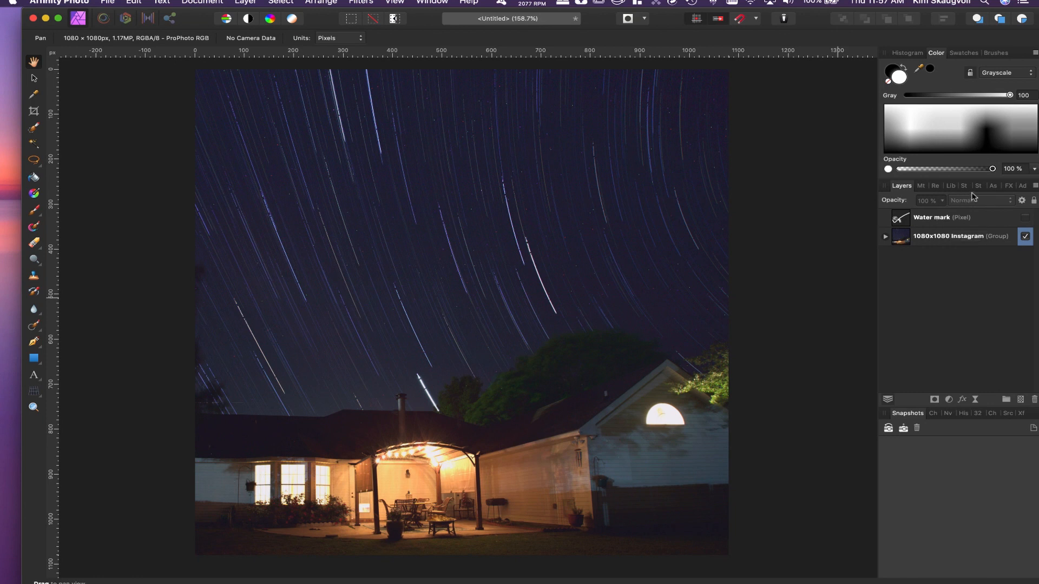
left_click(993, 190)
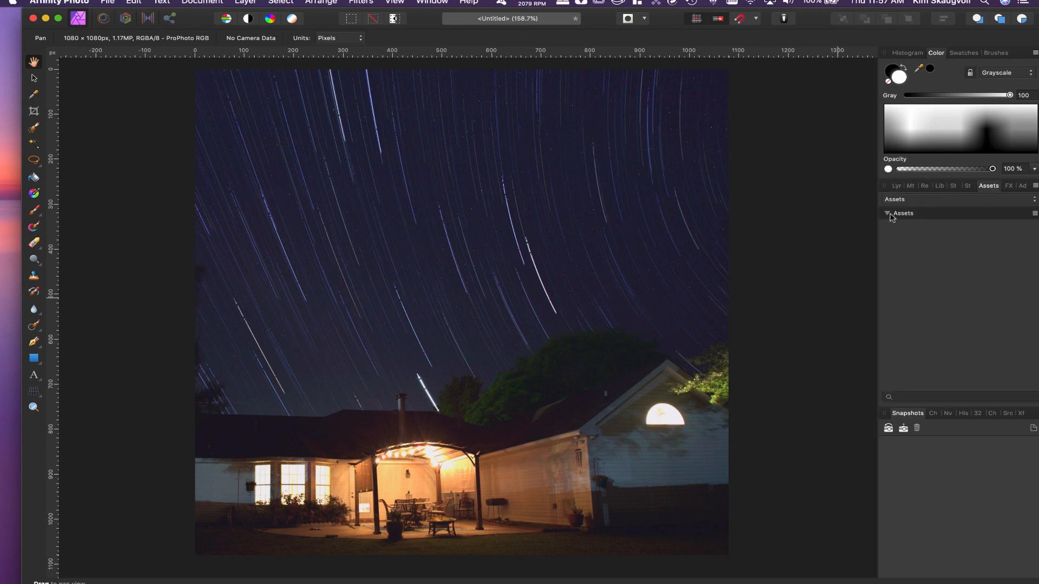
left_click(918, 201)
left_click(915, 192)
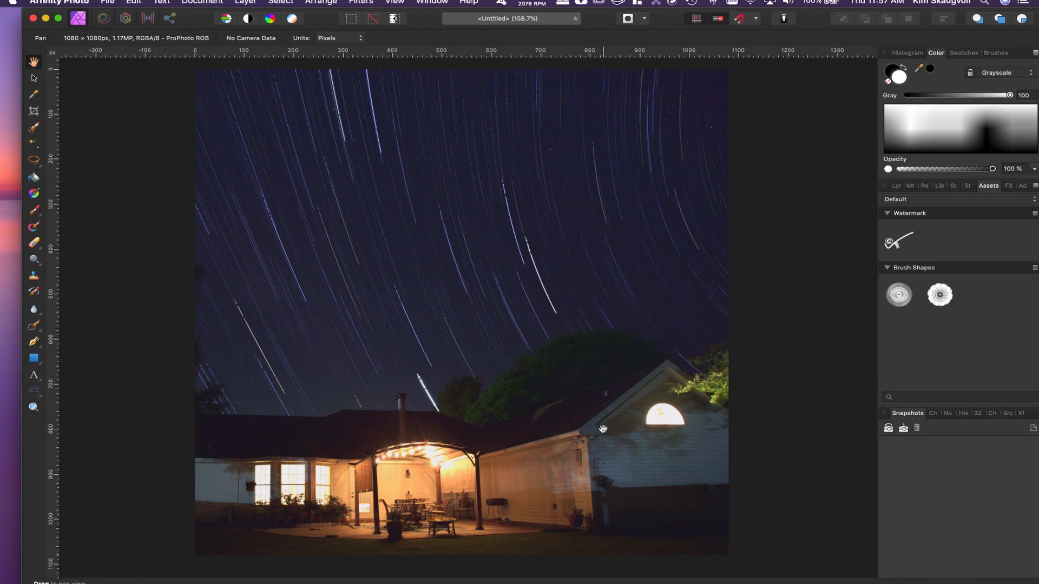
Make the Water mark layer visible and inspect the nested layers of the 1080x1080 Instagram group.
left_click(898, 186)
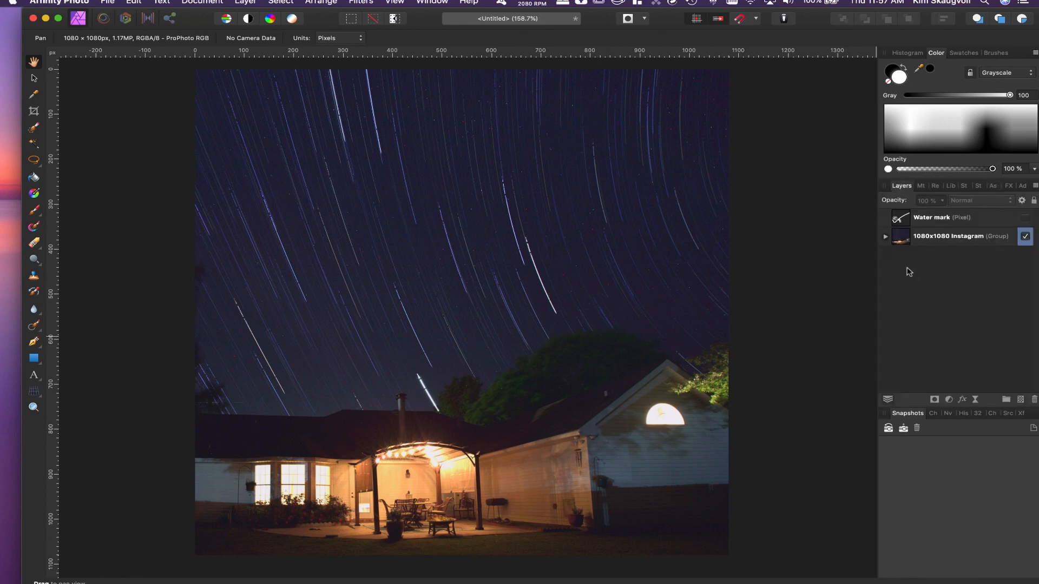
left_click(1025, 218)
left_click(886, 237)
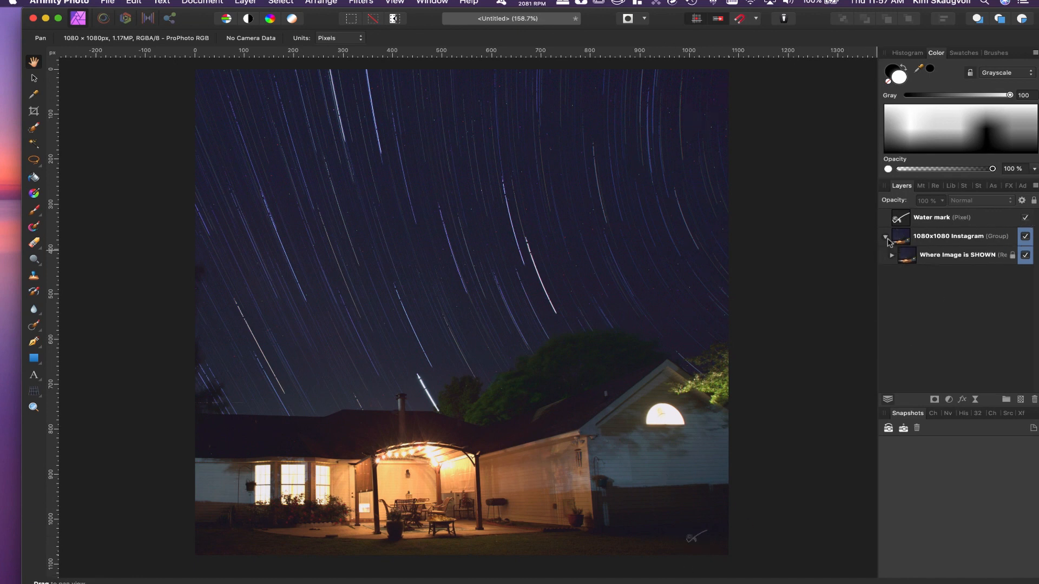
left_click(892, 255)
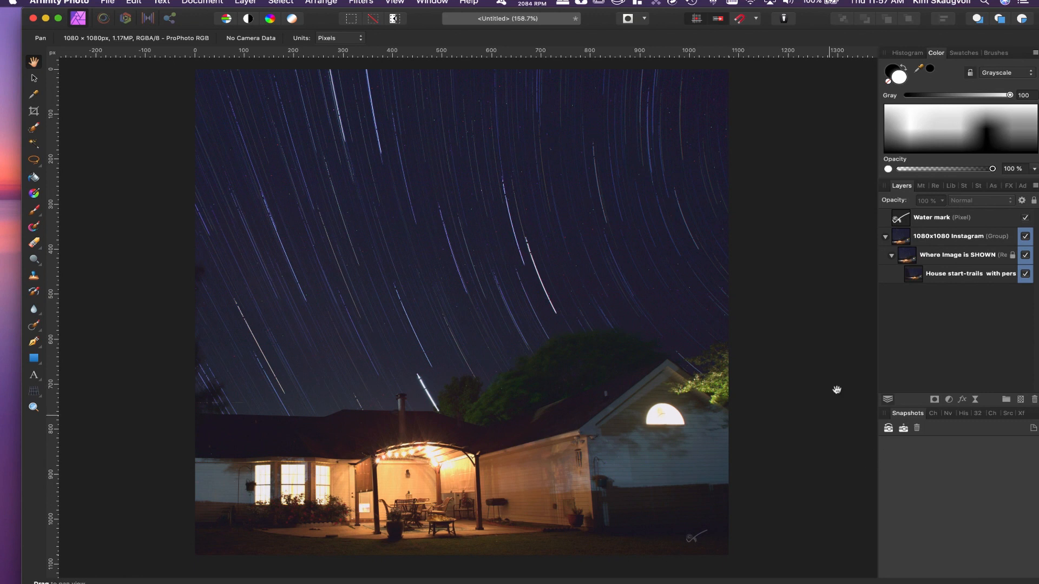
left_click(885, 237)
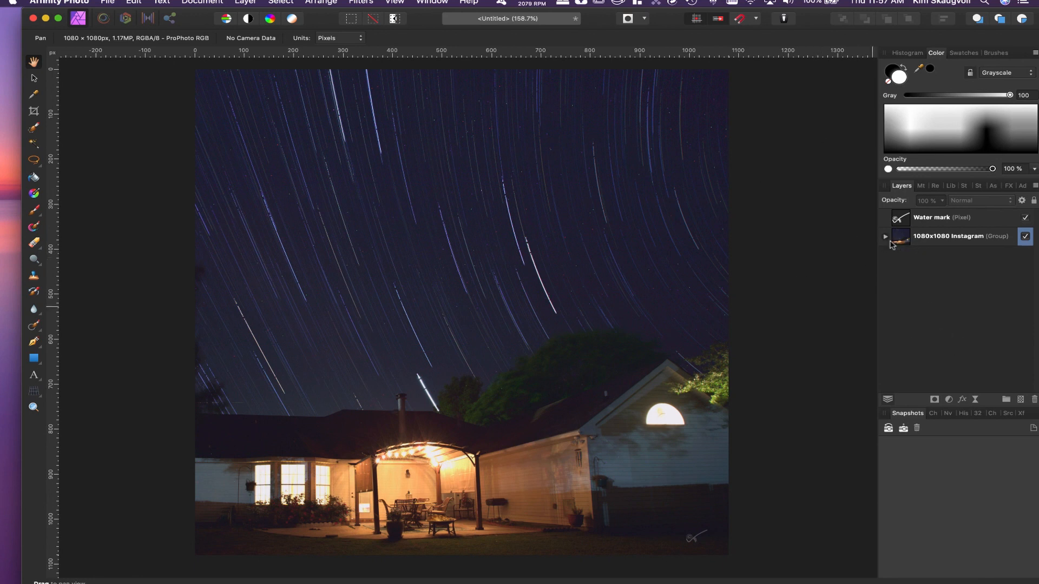
Start recording a new macro.
left_click(921, 187)
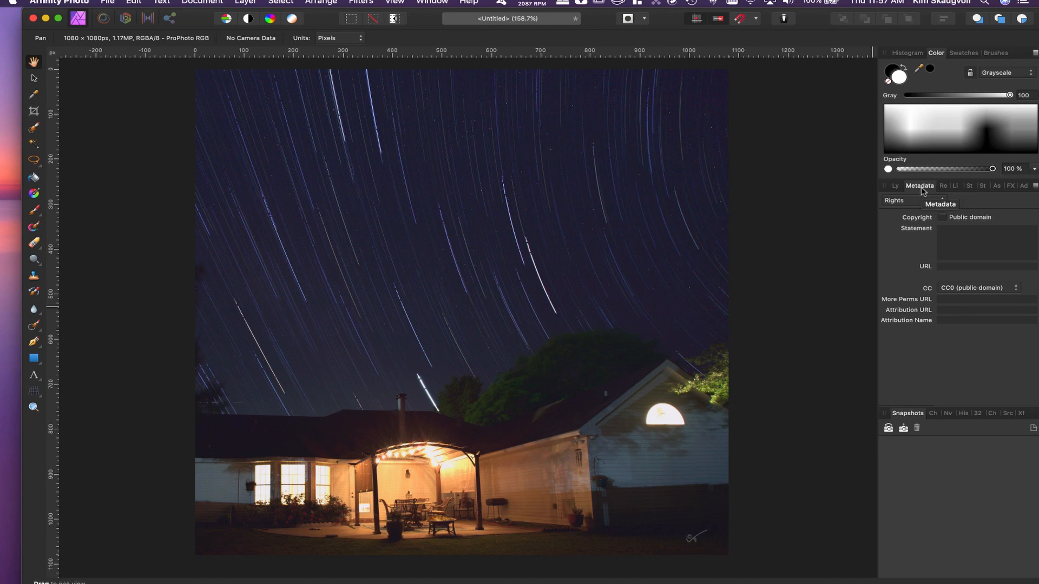
left_click(944, 186)
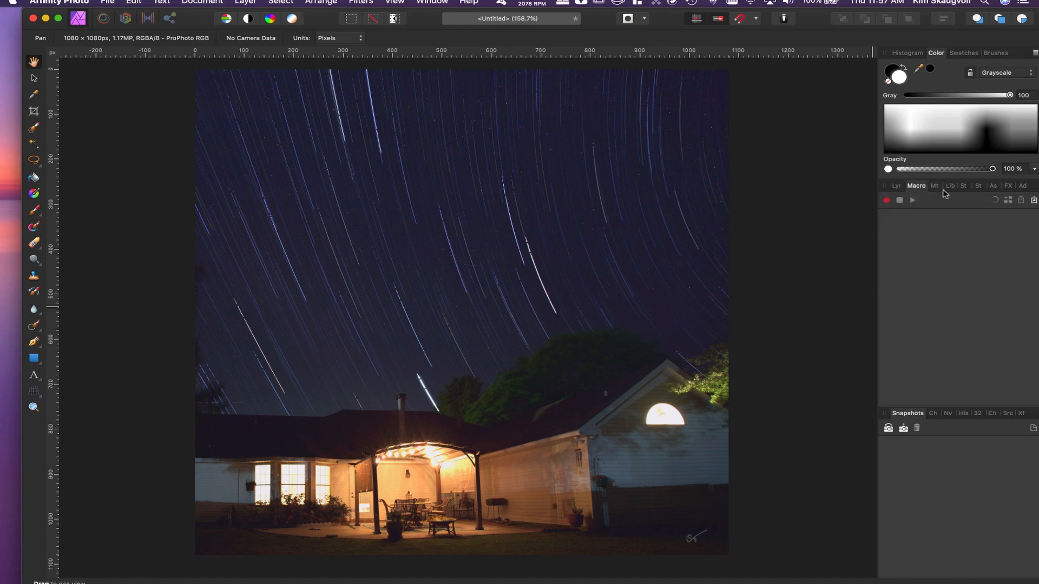
left_click(886, 202)
Enter the author's full name in the Author field of the File metadata.
left_click(936, 187)
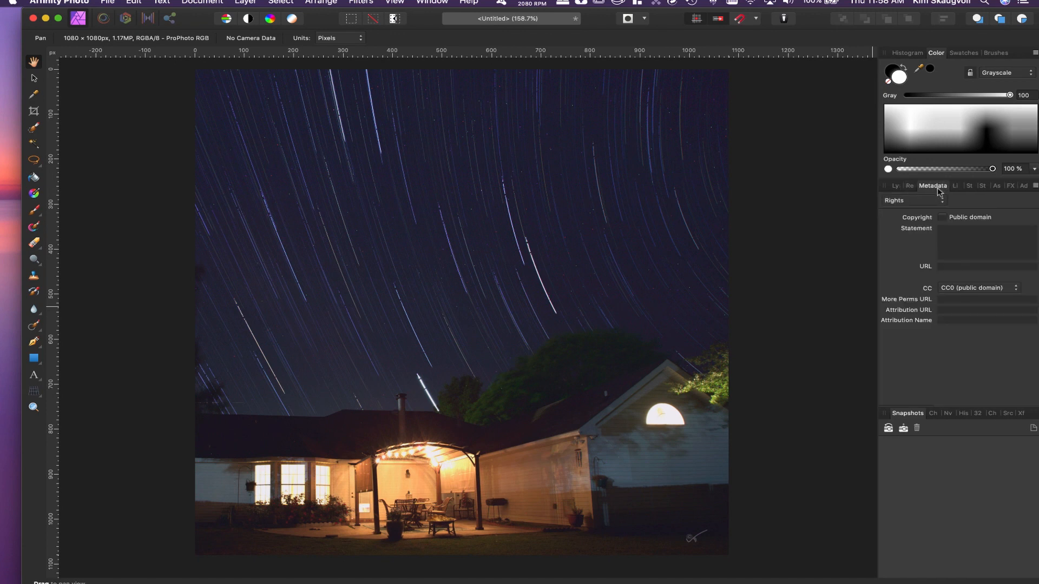
left_click(913, 201)
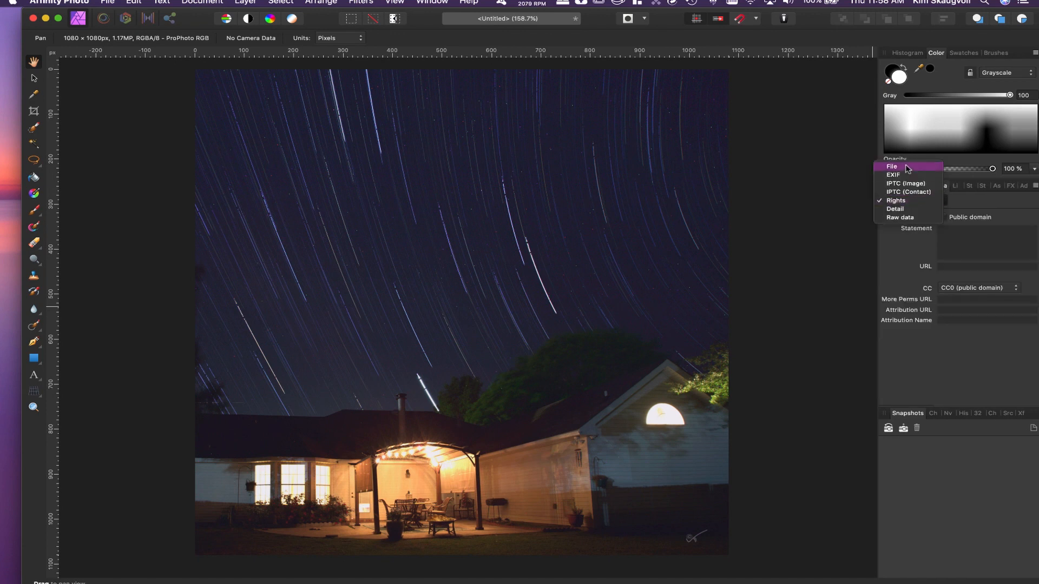
left_click(907, 166)
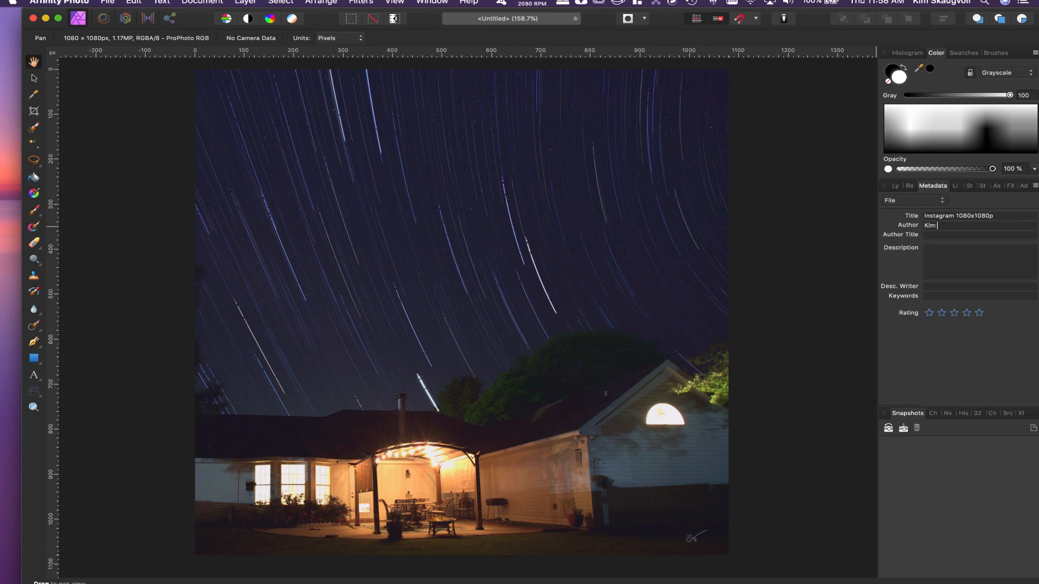
type("Skaugvoll")
Enter the author's full name as both Source and Credit in the IPTC (Image) metadata.
left_click(930, 204)
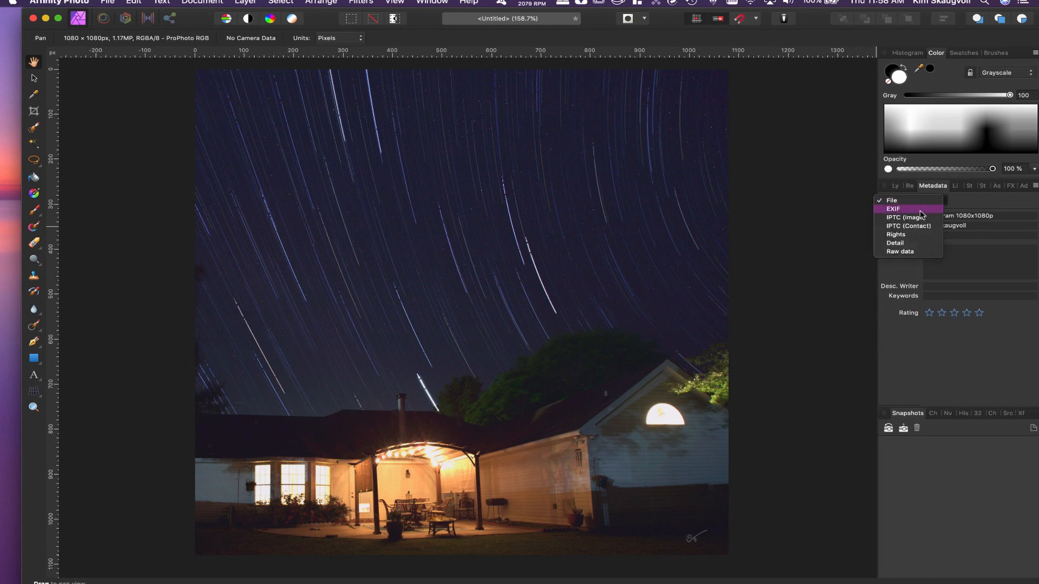
left_click(922, 211)
left_click(927, 207)
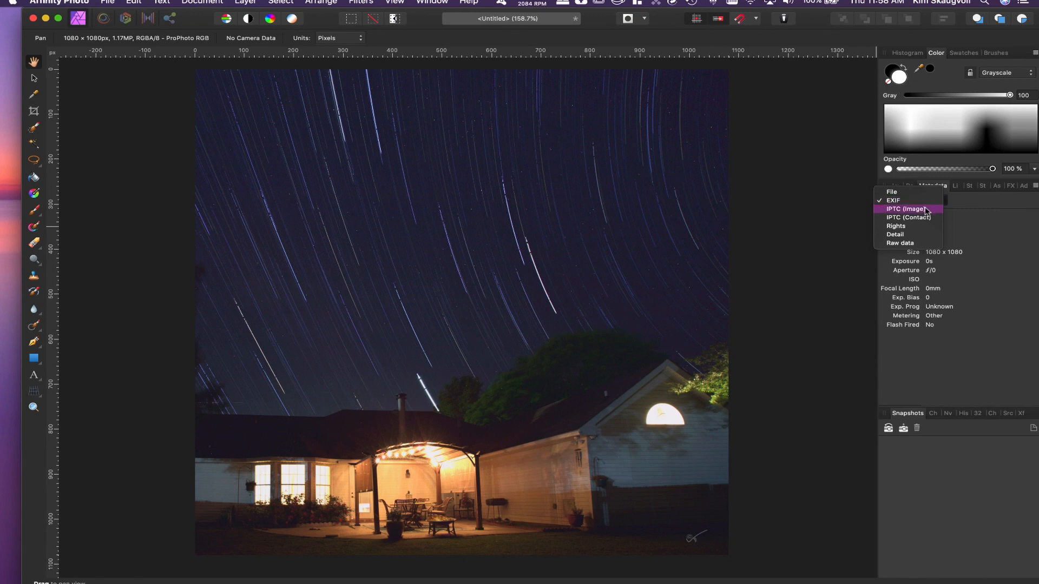
left_click(926, 211)
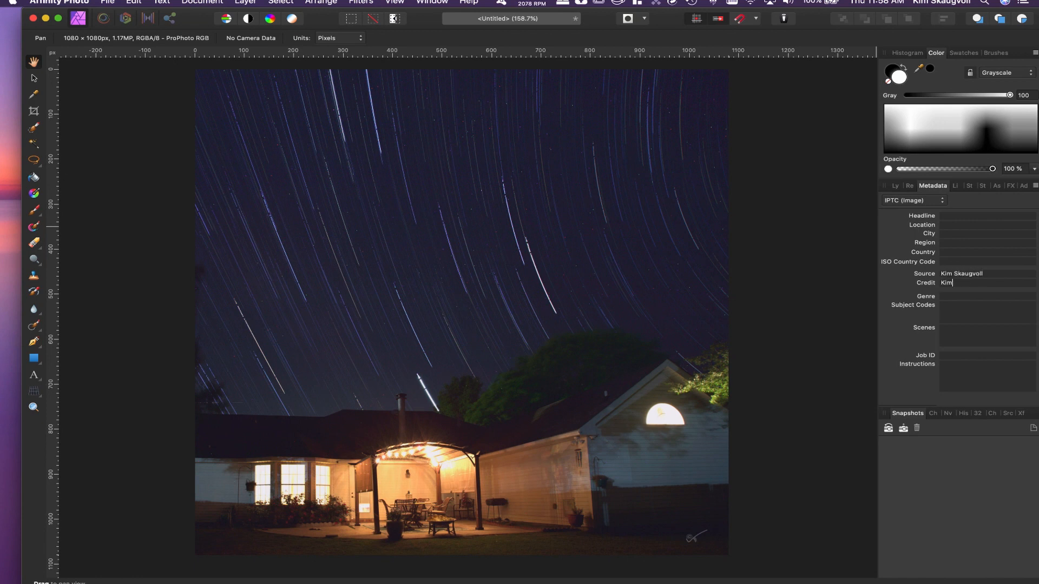
type("voll")
Fill in the contact's e-mail and set Country to USA in the IPTC (Contact) metadata.
left_click(925, 202)
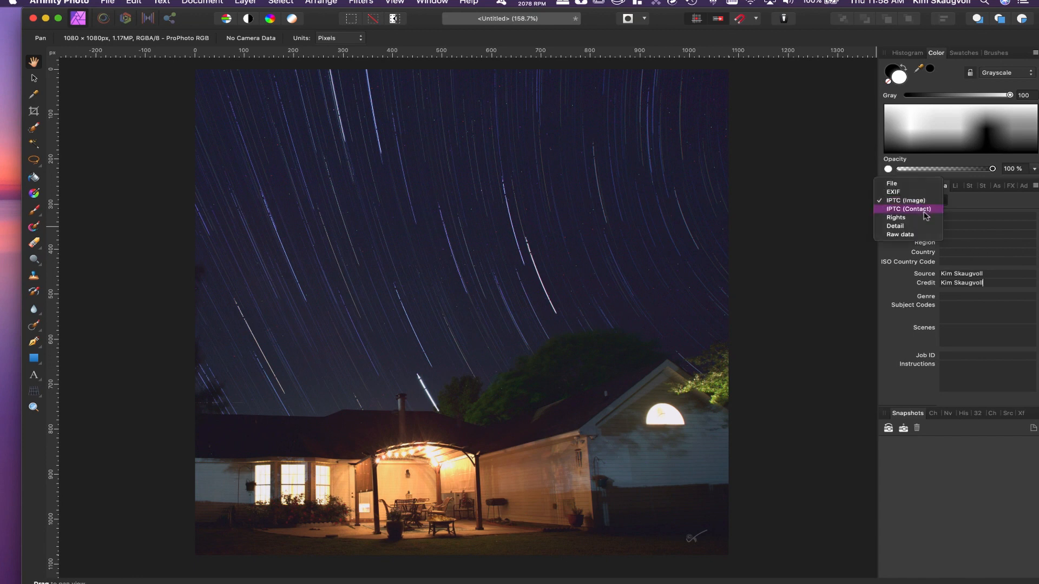
left_click(925, 210)
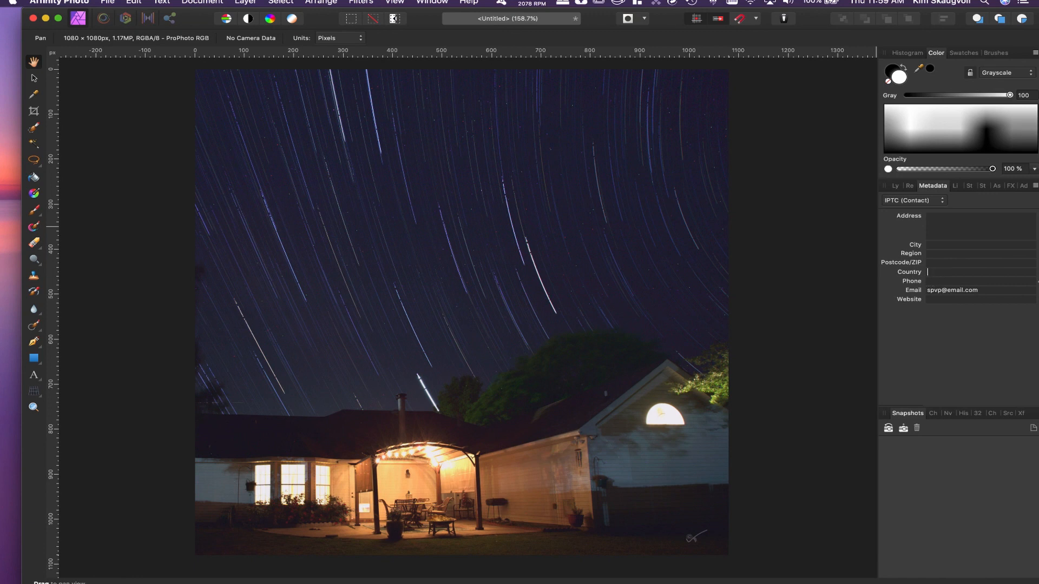
type("USA")
Write the Rights statement "Corpyright: -Author No usage without prior written agreement(s) outside of the", consulting the copyright note in Notes for the wording.
left_click(914, 201)
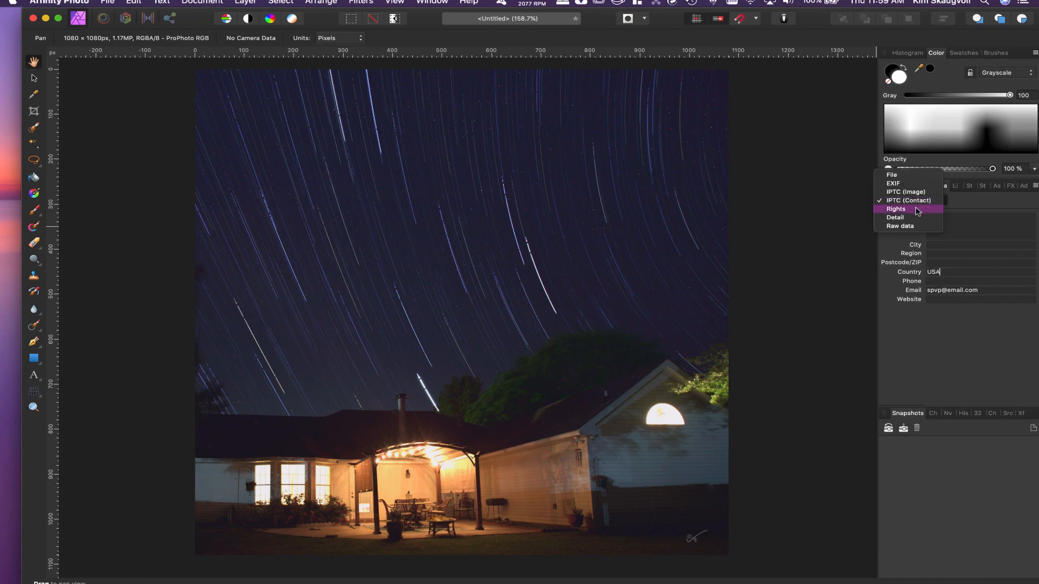
left_click(918, 210)
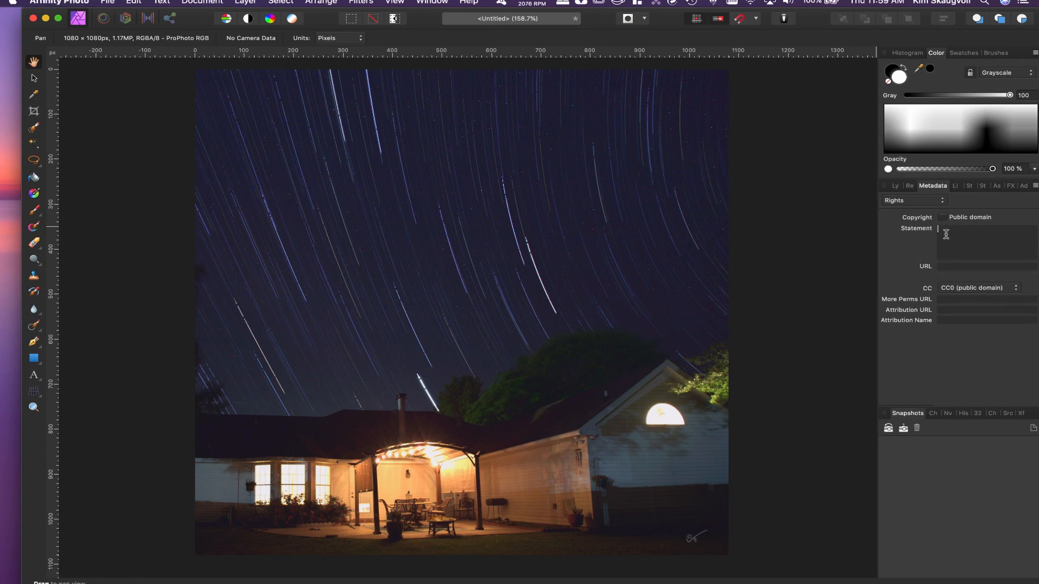
type("C")
type("uto")
type("No usage without prior written agreement(s)")
mouse_move(3, 241)
left_click(6, 427)
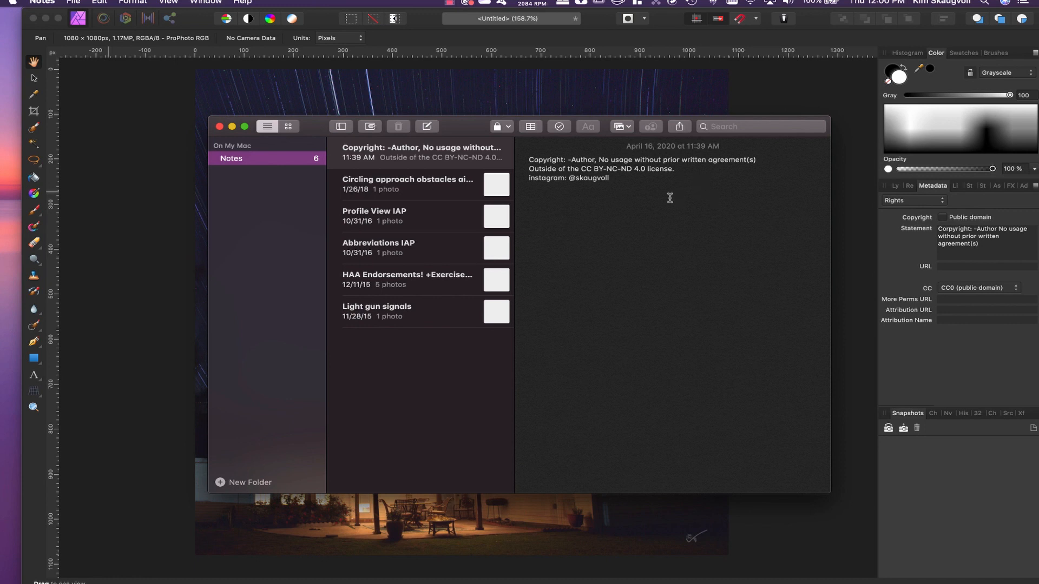
left_click(989, 254)
type("outside of the")
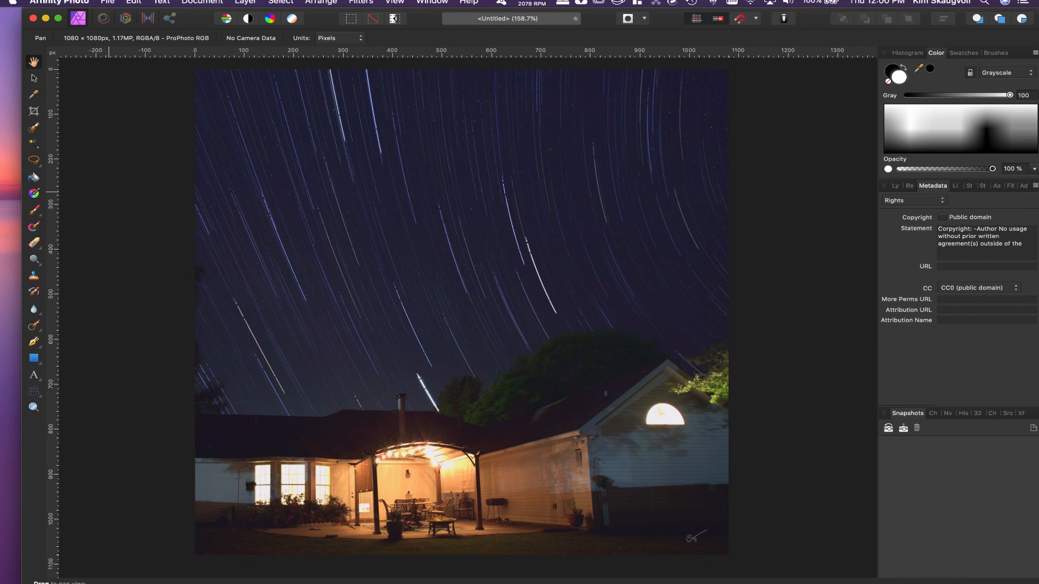
Set the Creative Commons license to CC BY-NC-ND 4.0 and append "CC BY-NC-ND 4.0" to the rights statement.
left_click(1008, 292)
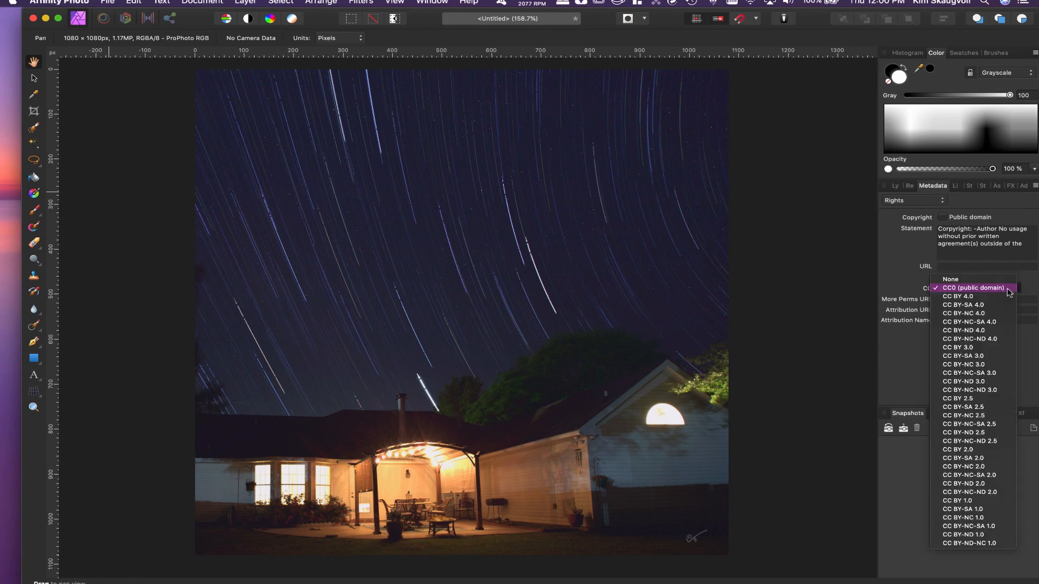
left_click(992, 341)
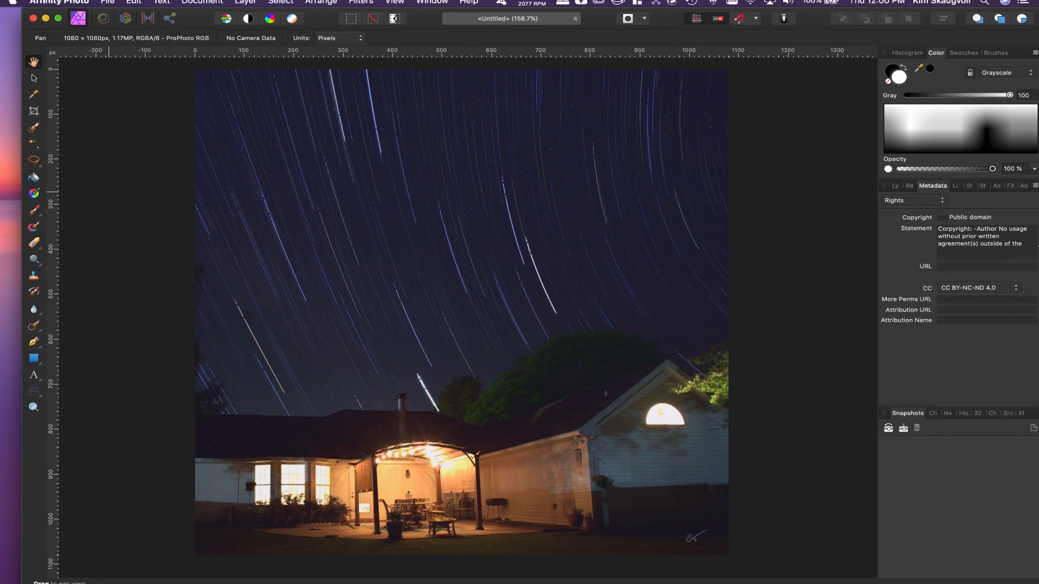
type("CC BY-NC-ND 4.0")
key("Return")
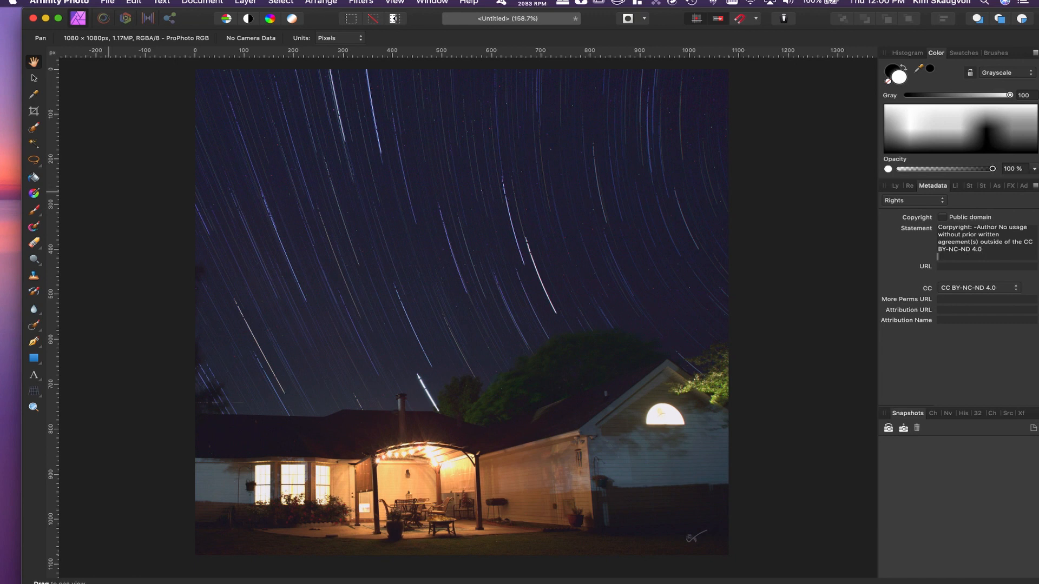
Add a line with the Instagram handle to the statement, check the copyright note in Notes, and add "license" after CC BY-NC-ND 4.0.
type("Instagram @skaugvoll")
key("ctrl+Up")
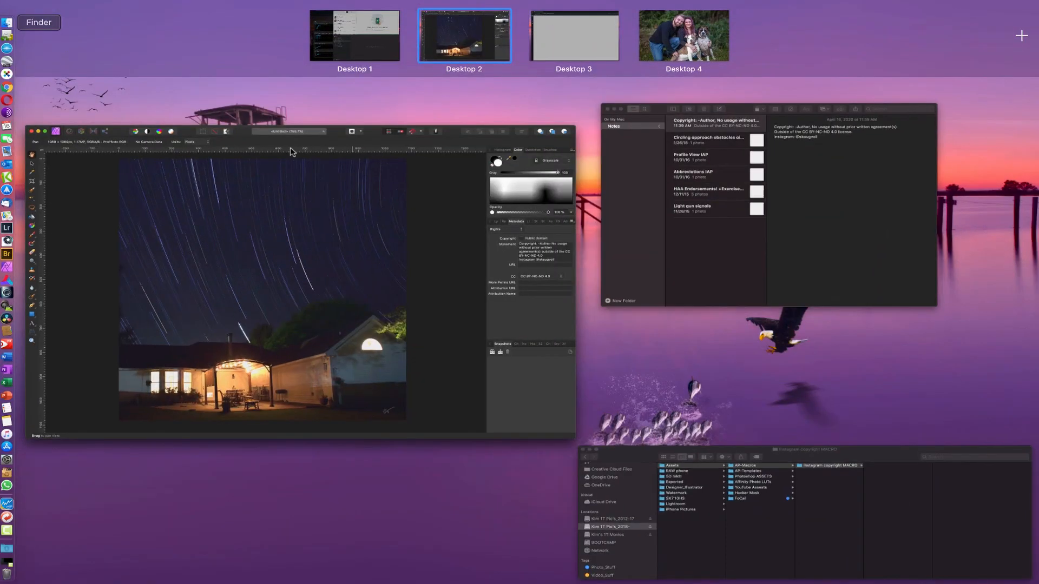
left_click(778, 207)
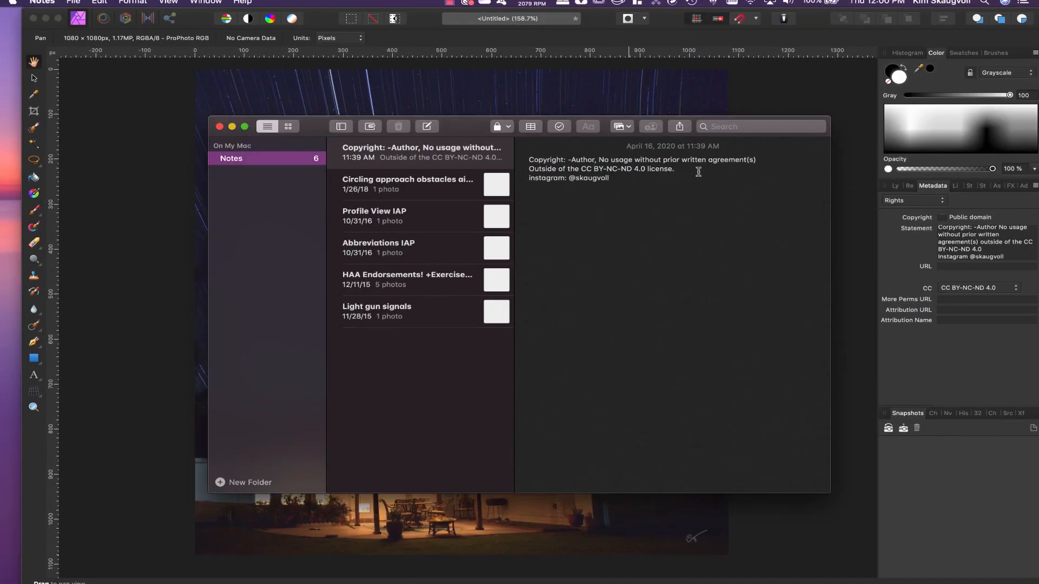
left_click(988, 249)
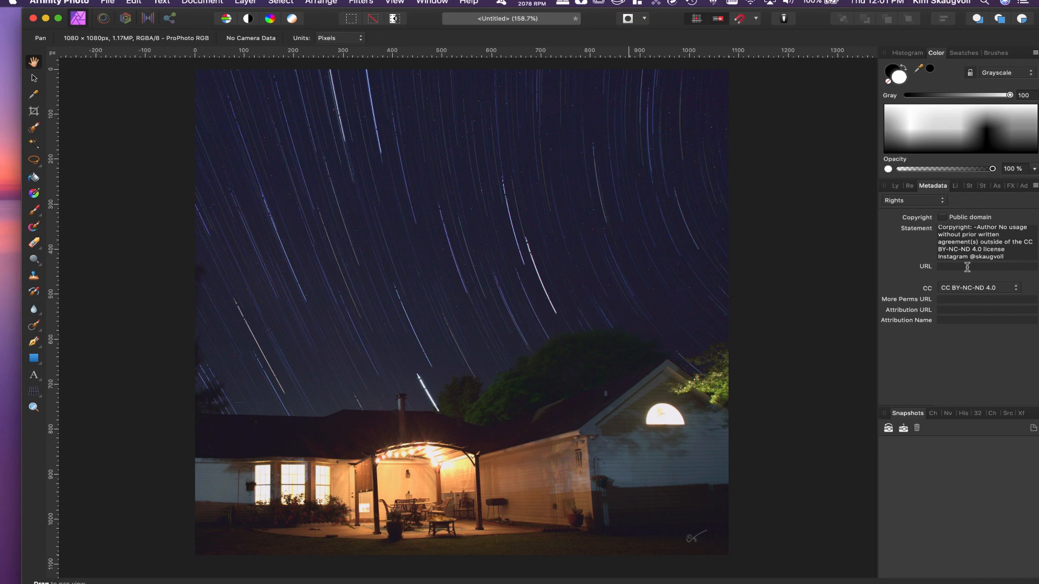
Review the entered metadata in the Detail and Raw data categories, and return to the File metadata.
left_click(937, 202)
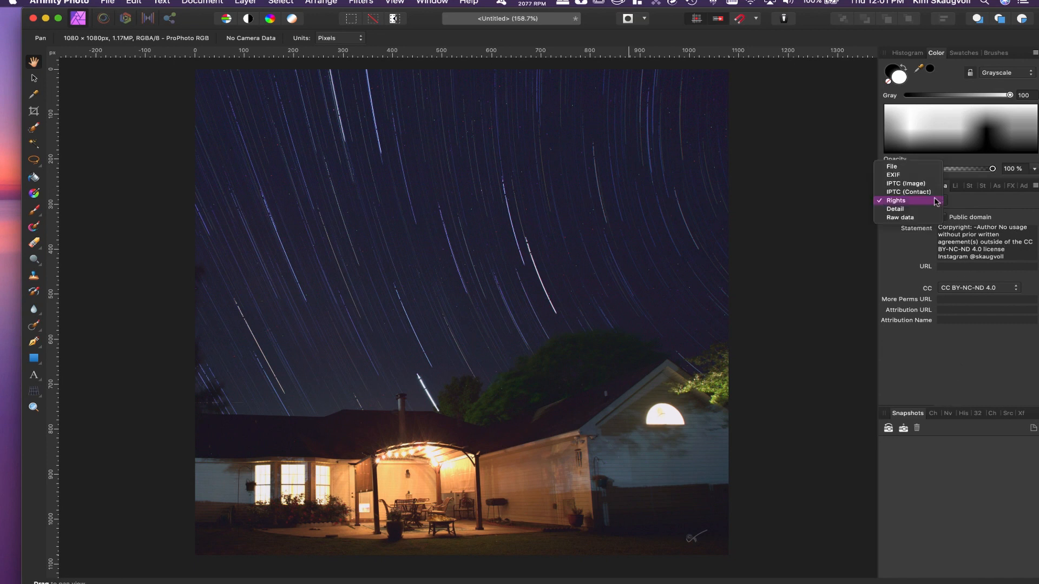
left_click(923, 209)
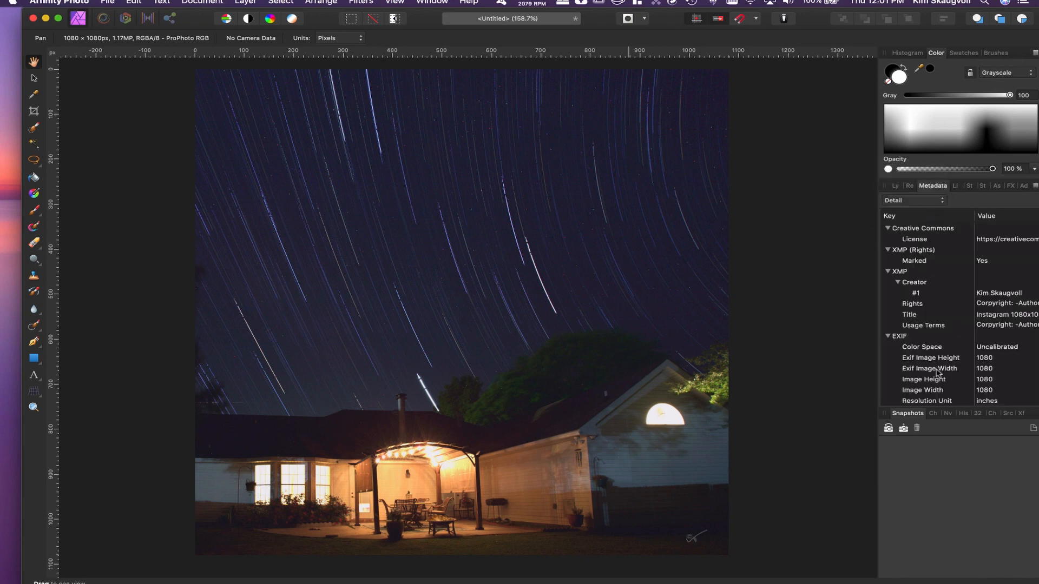
left_click(920, 203)
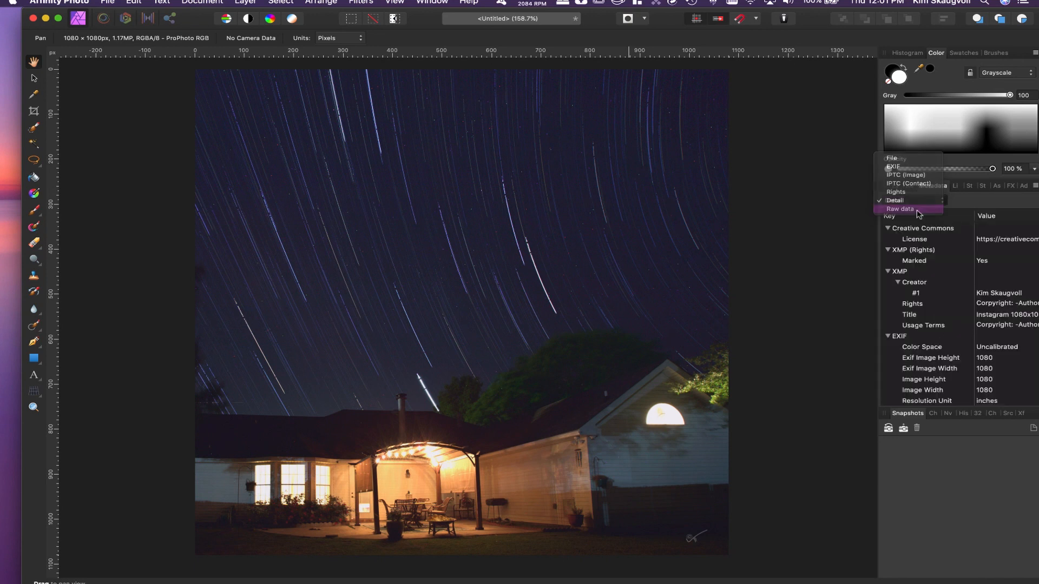
left_click(918, 211)
left_click(922, 201)
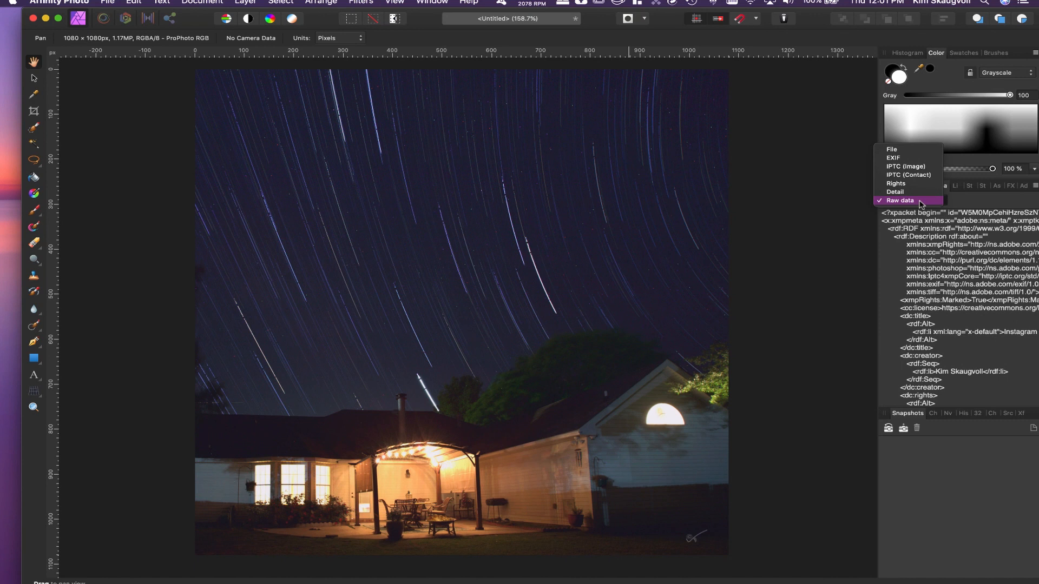
left_click(912, 154)
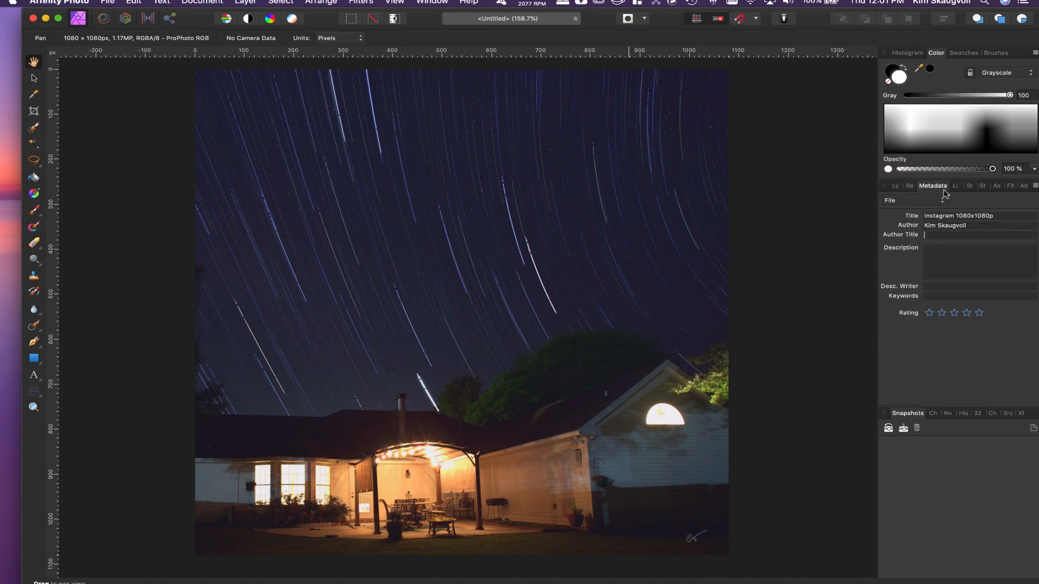
Stop recording and export the macro as "instagram 1080x1080 Copyright info" to Assets > AP-Macros > Instagram copyright MACRO on the 2018 pictures drive.
left_click(910, 186)
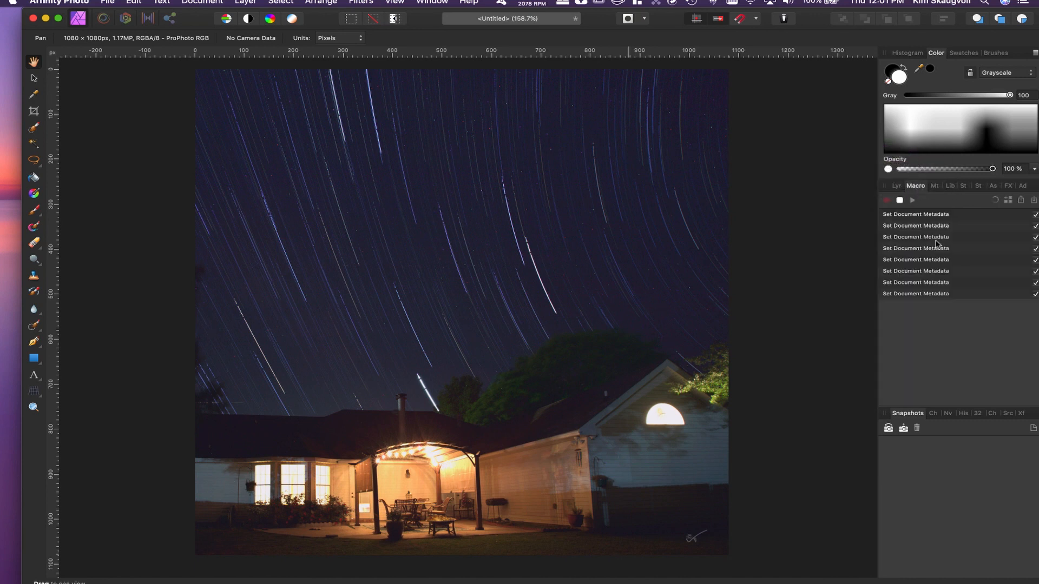
left_click(899, 201)
left_click(1021, 201)
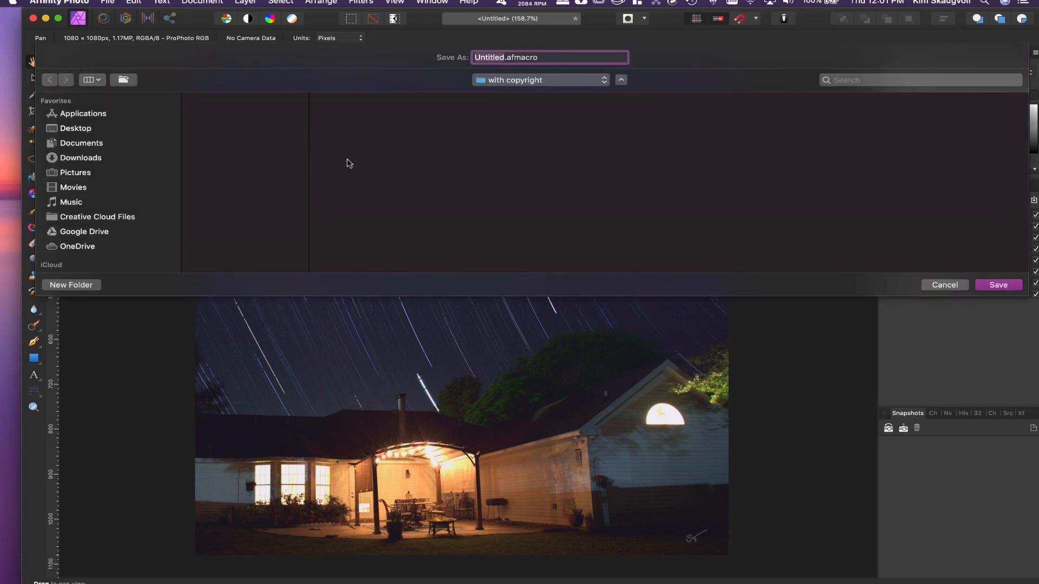
scroll(88, 209, "down", 5)
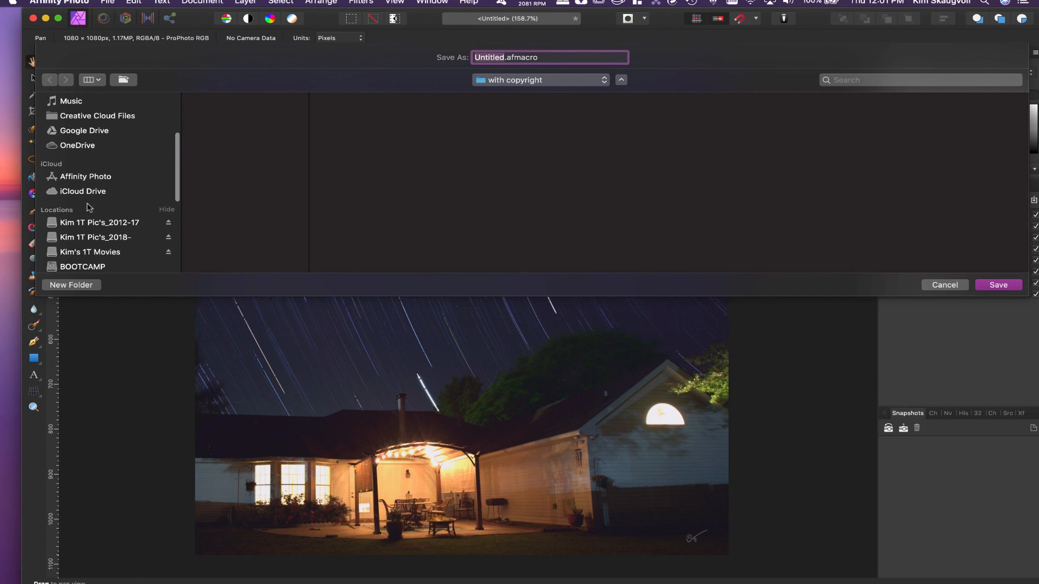
scroll(90, 208, "down", 1)
left_click(87, 223)
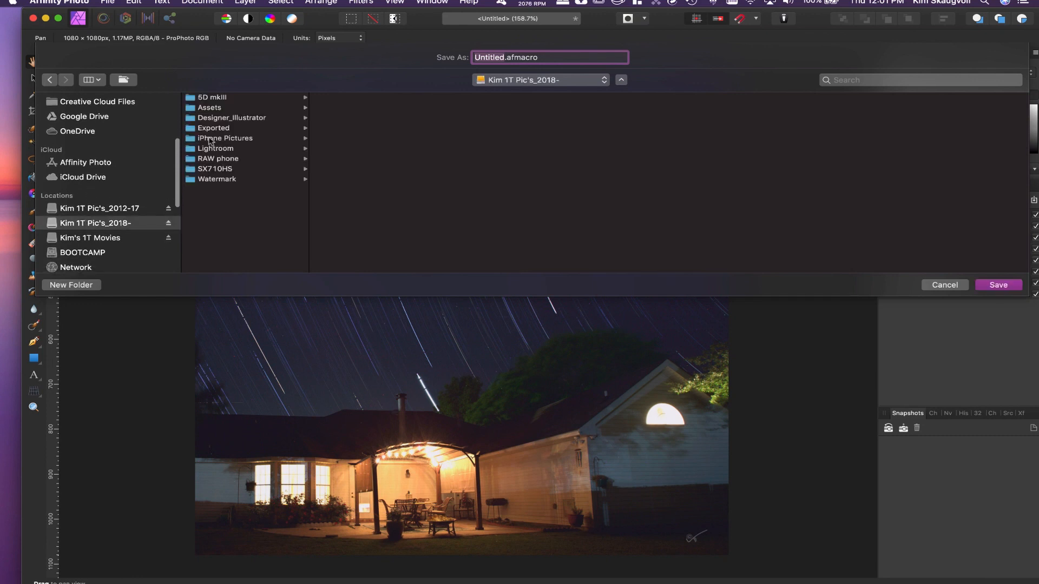
left_click(209, 107)
left_click(340, 107)
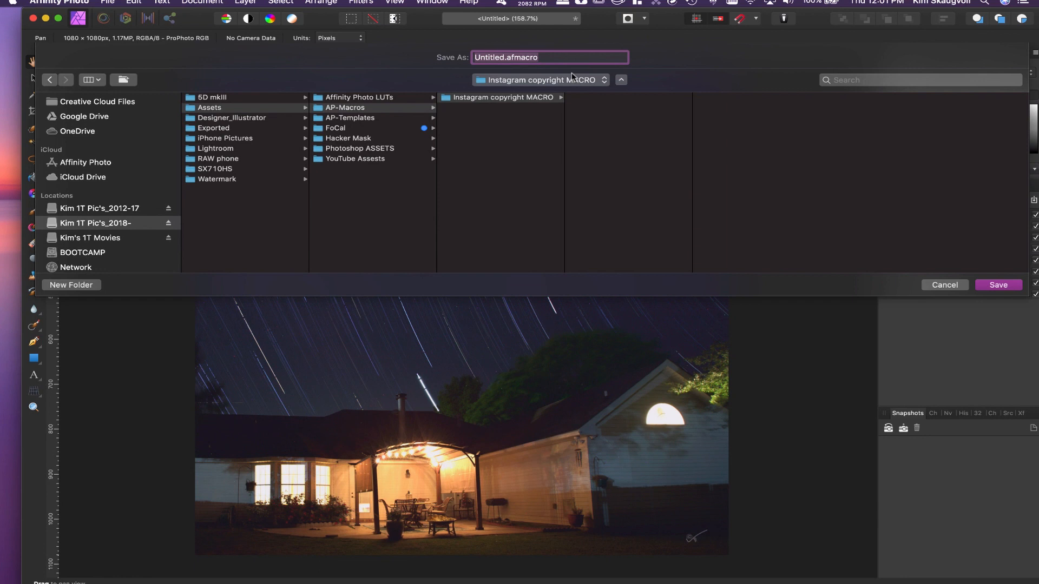
type("instagram")
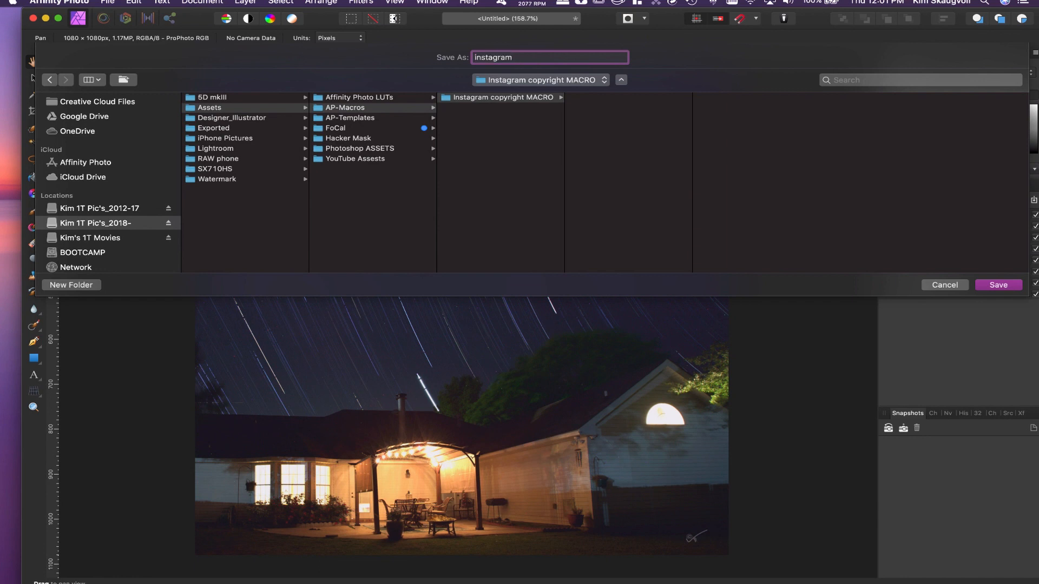
type(" 1080x1080 Copyright info")
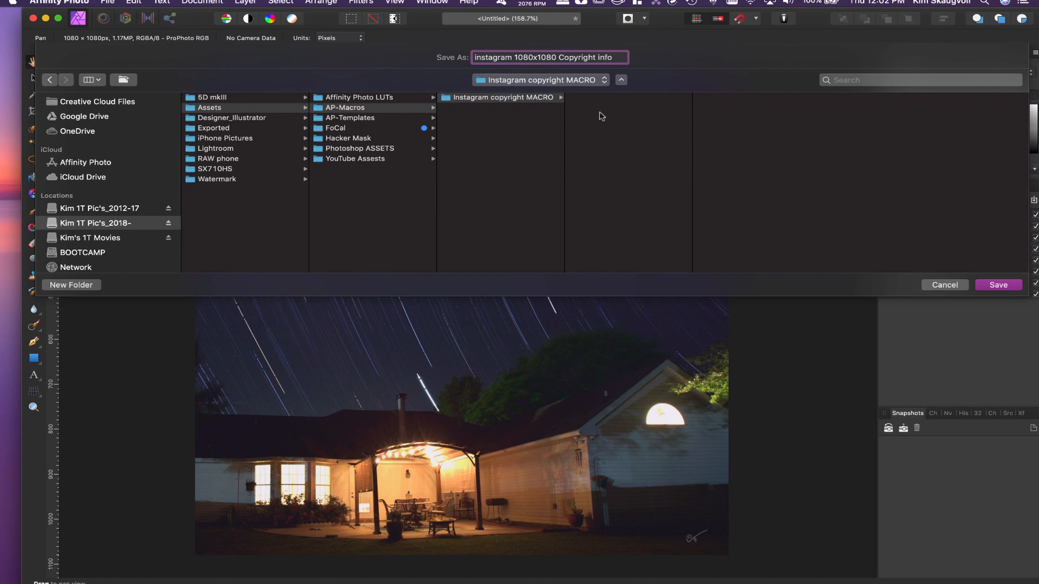
left_click(994, 285)
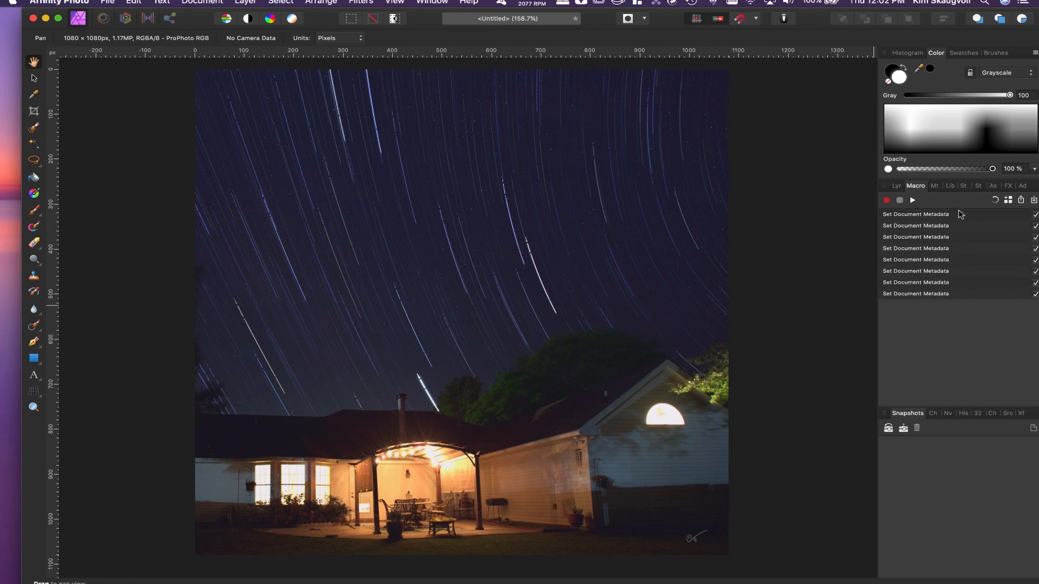
Close the untitled document without saving it, and close the Notes window.
left_click(33, 19)
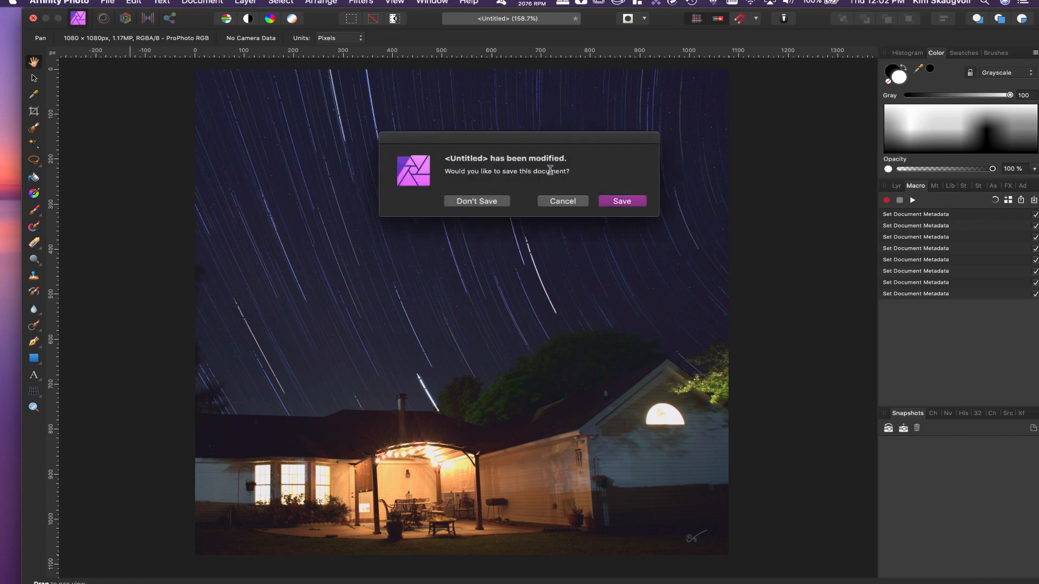
left_click(498, 204)
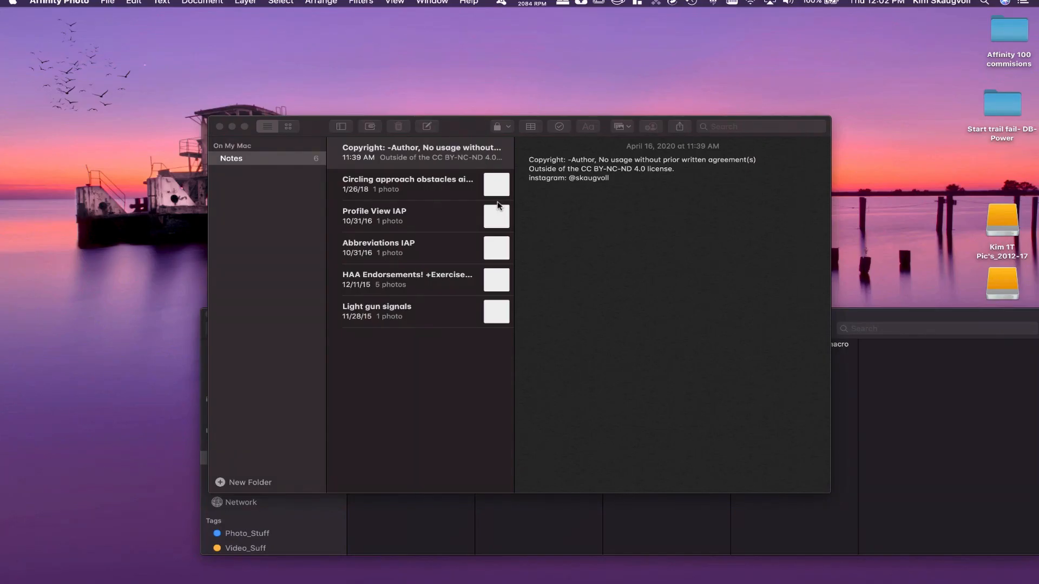
left_click(221, 137)
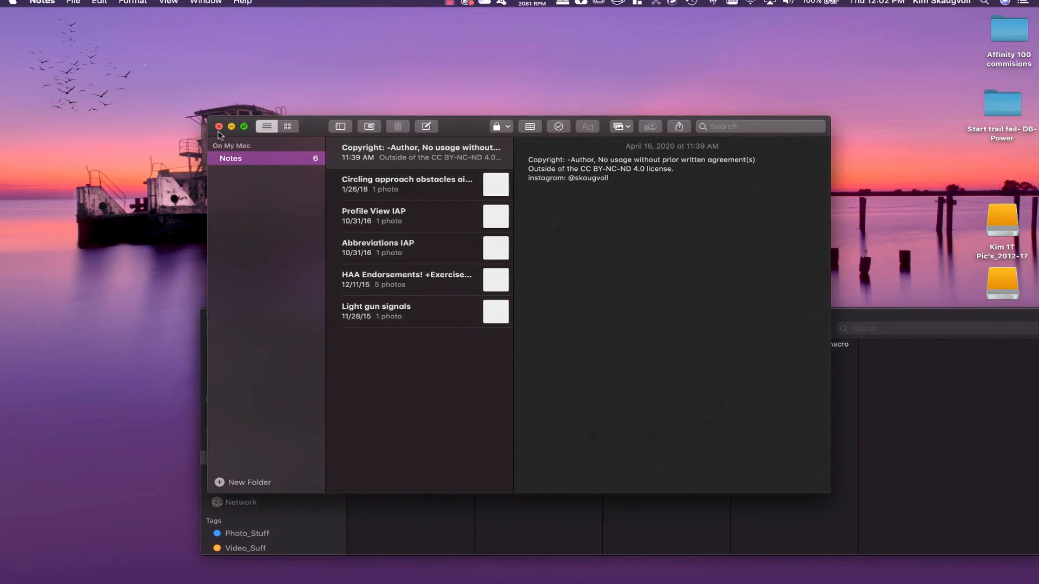
left_click(219, 130)
Quit and relaunch Affinity Photo, dismissing its welcome panel.
right_click(8, 209)
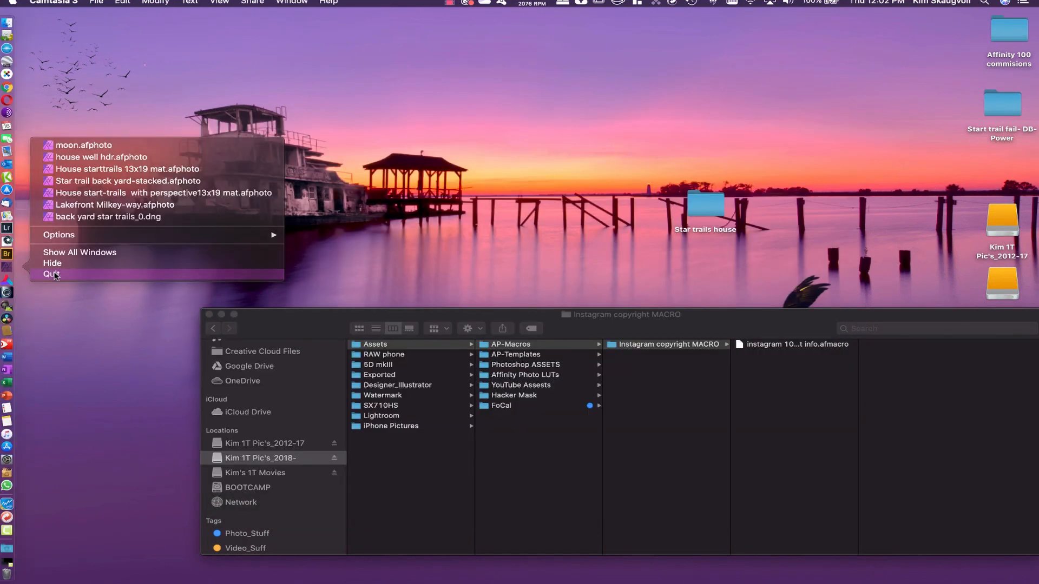
left_click(54, 274)
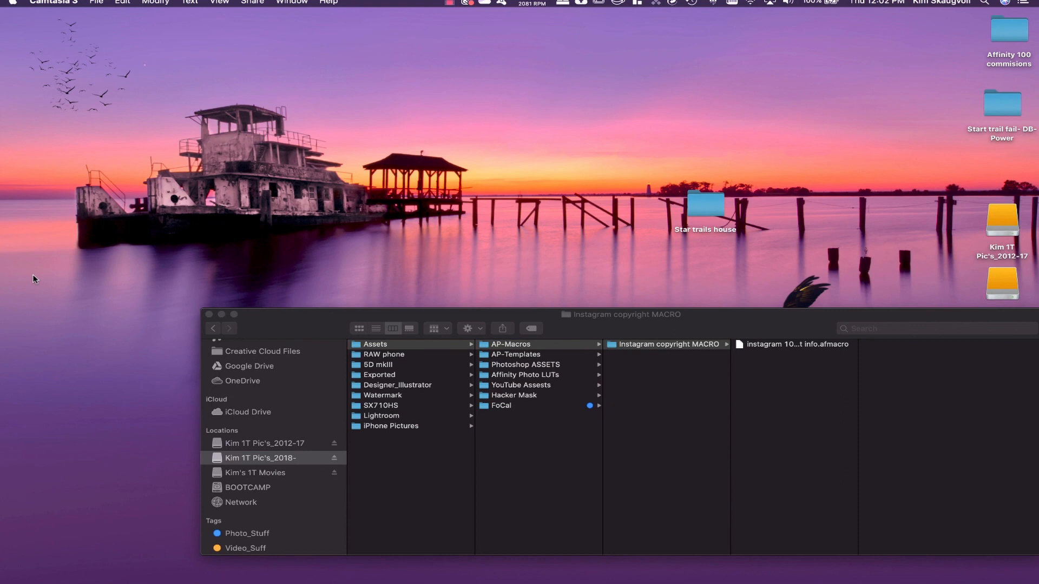
mouse_move(6, 279)
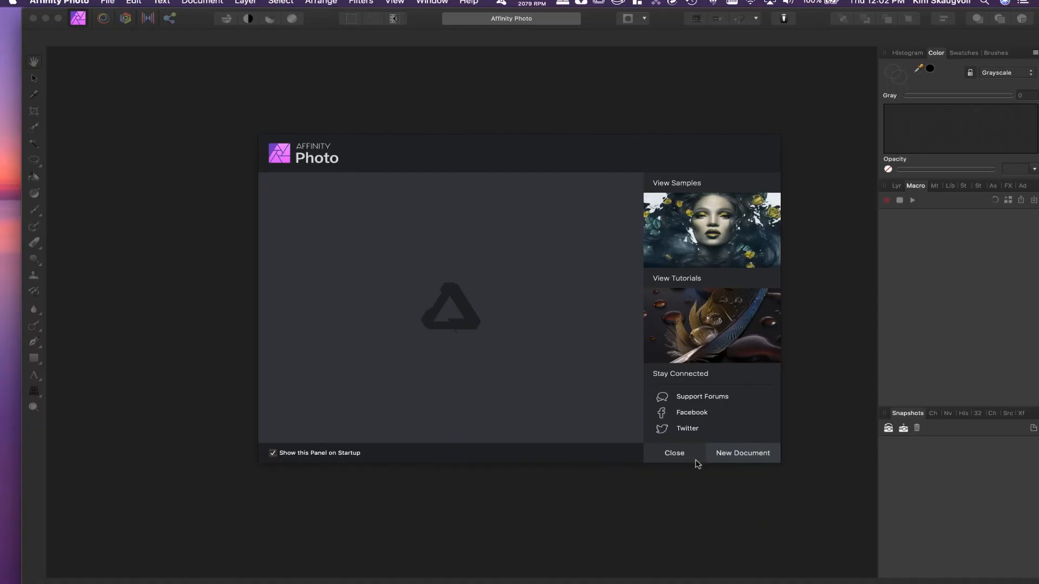
left_click(675, 453)
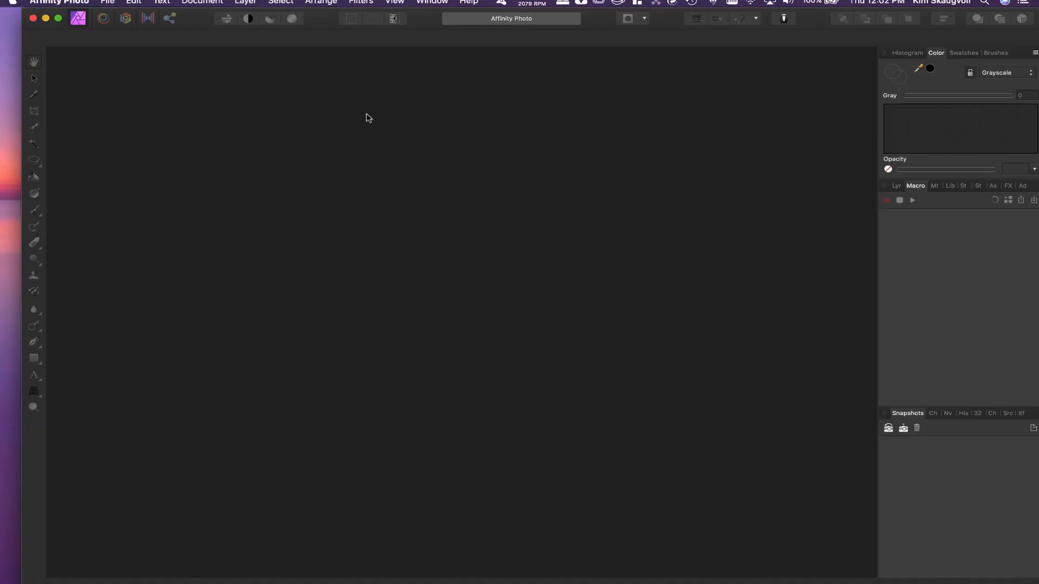
Open back yard star trails_4.dng from the Star trails house > RAW folder and develop it without adjustments.
left_click(107, 3)
left_click(120, 104)
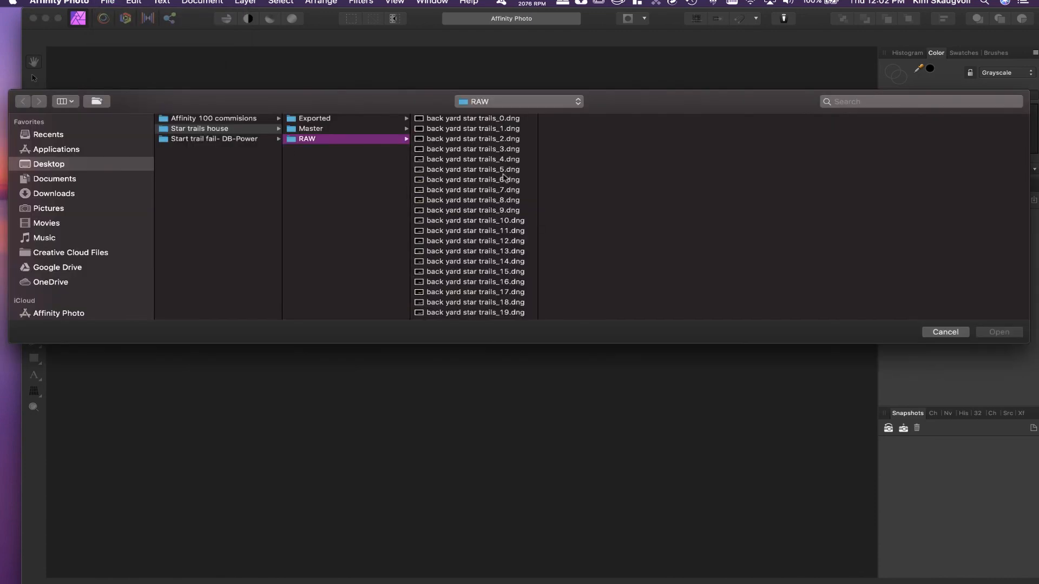
left_click(444, 160)
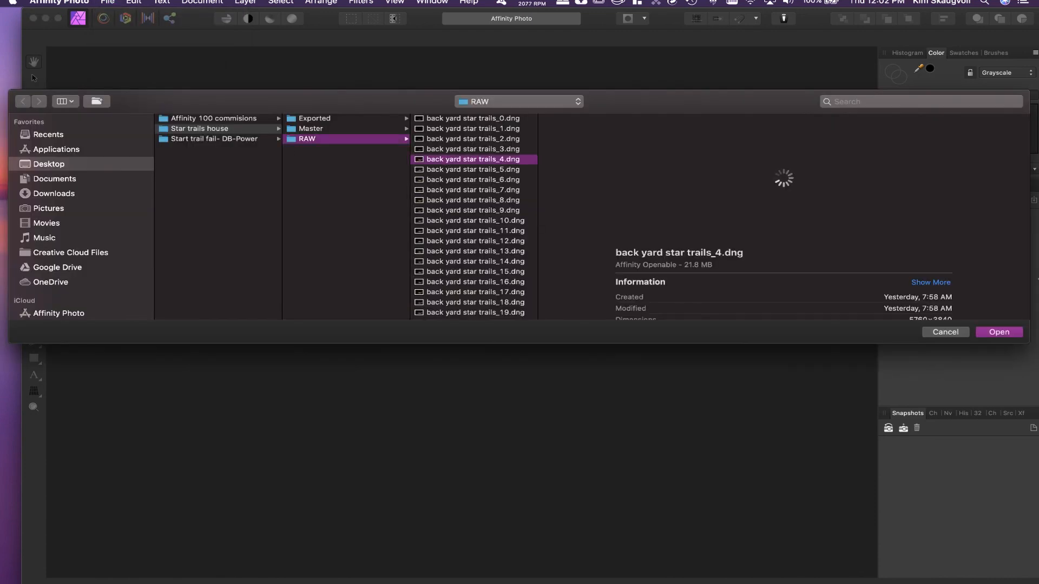
left_click(995, 334)
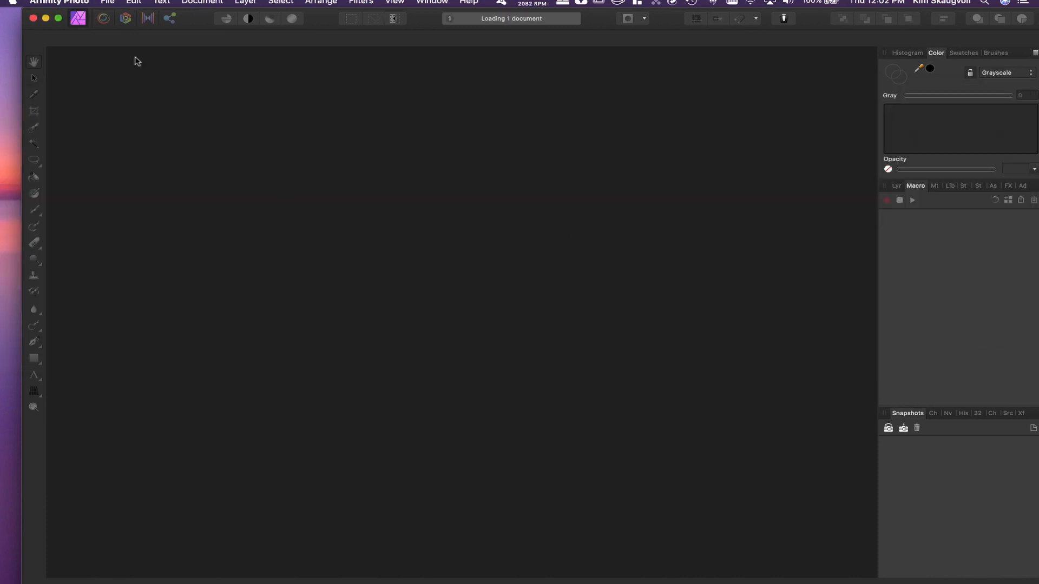
scroll(379, 264, "up", 5)
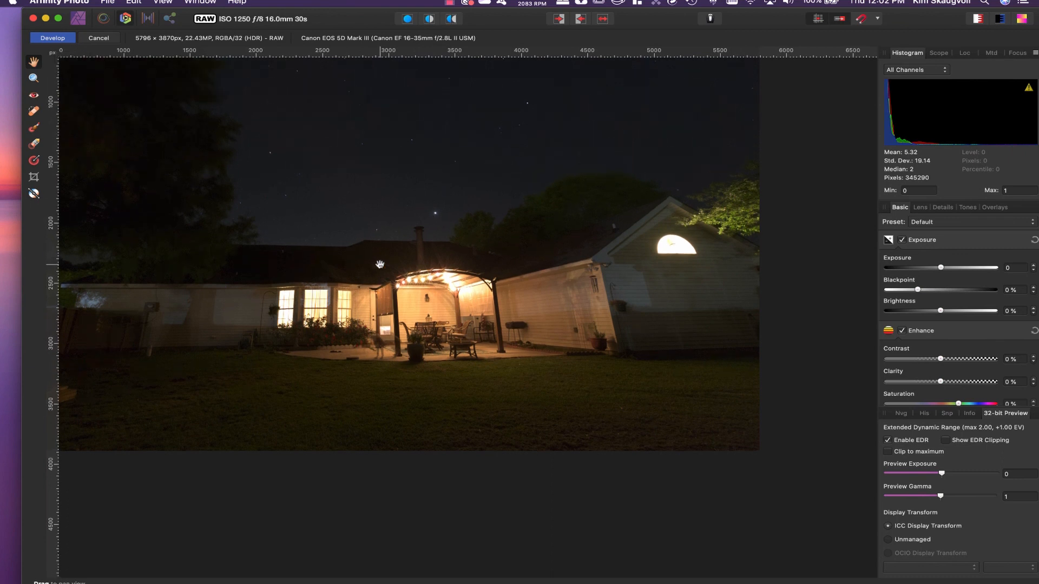
scroll(380, 265, "left", 4)
scroll(380, 264, "up", 3)
scroll(380, 265, "left", 2)
scroll(380, 265, "down", 1)
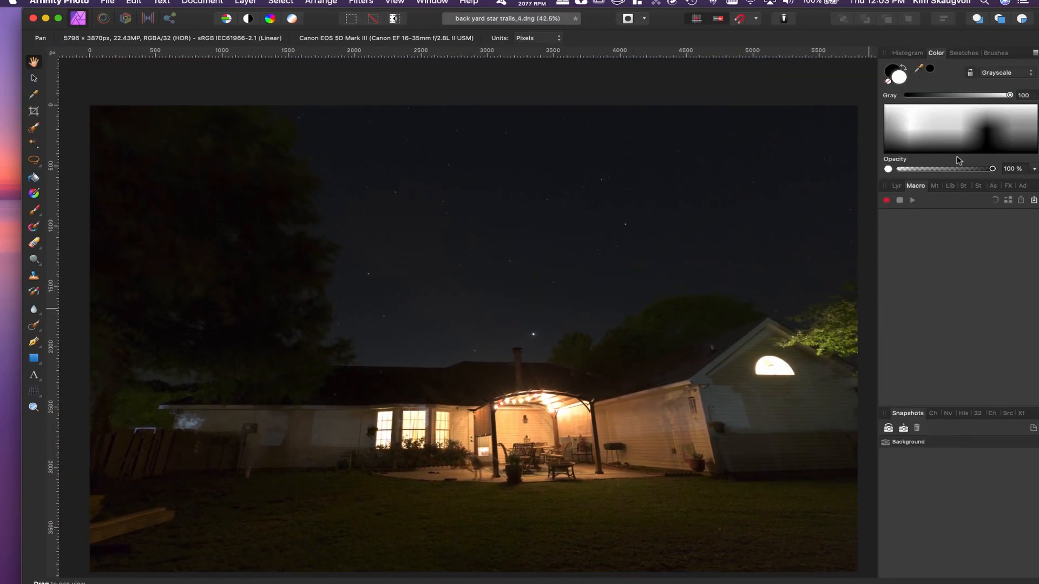
Examine the photo's existing metadata in the EXIF, IPTC (Image), IPTC (Contact), Rights, Detail and File categories.
left_click(936, 188)
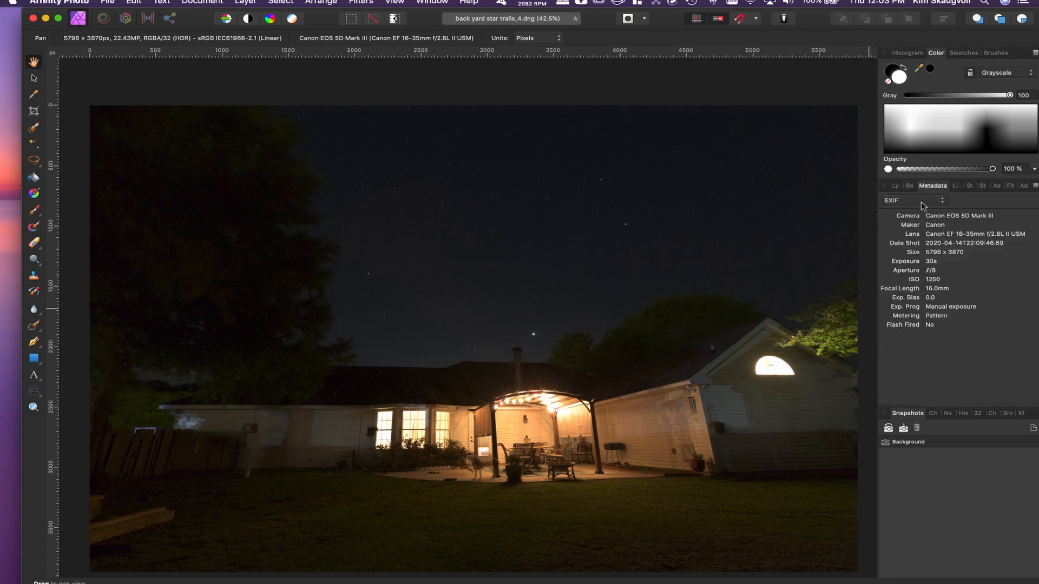
left_click(922, 205)
left_click(922, 209)
left_click(923, 205)
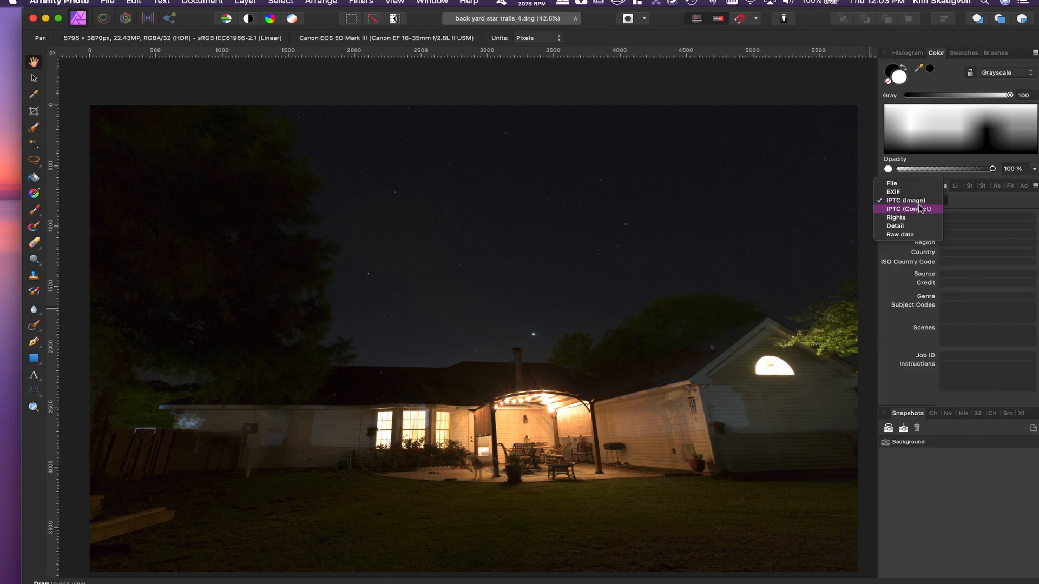
left_click(920, 209)
left_click(918, 209)
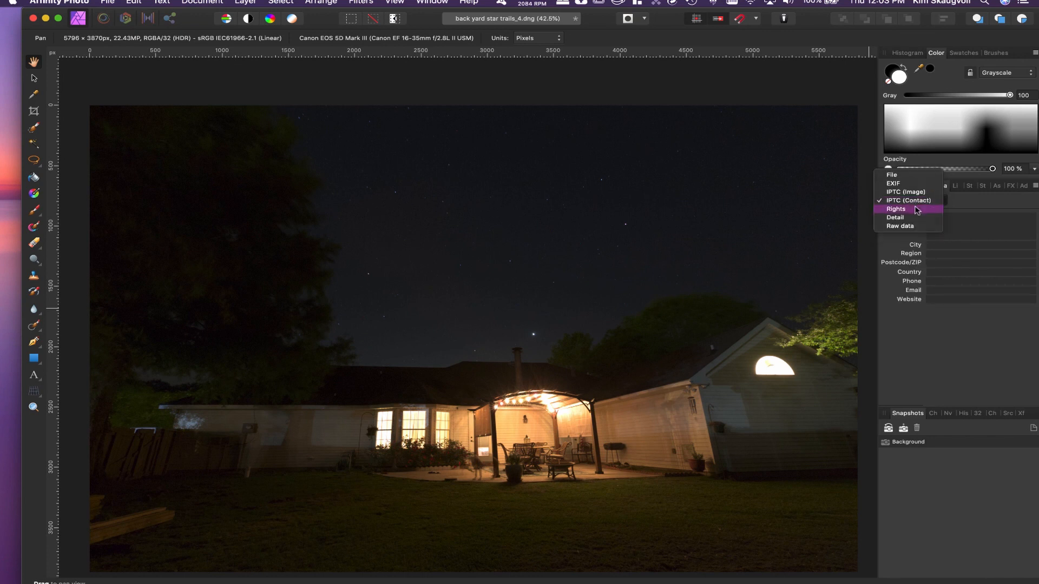
left_click(916, 209)
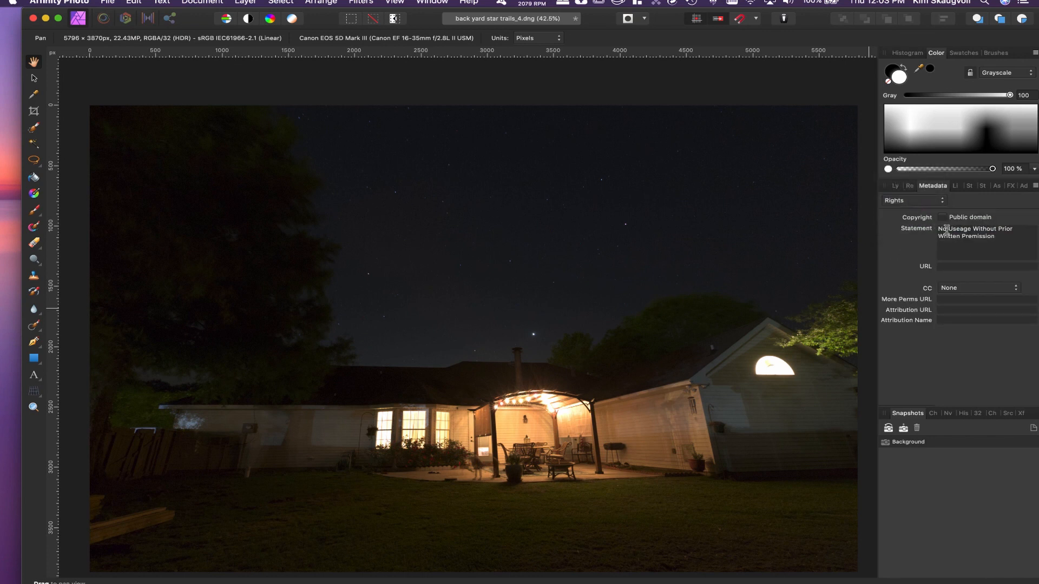
left_click(919, 200)
left_click(921, 210)
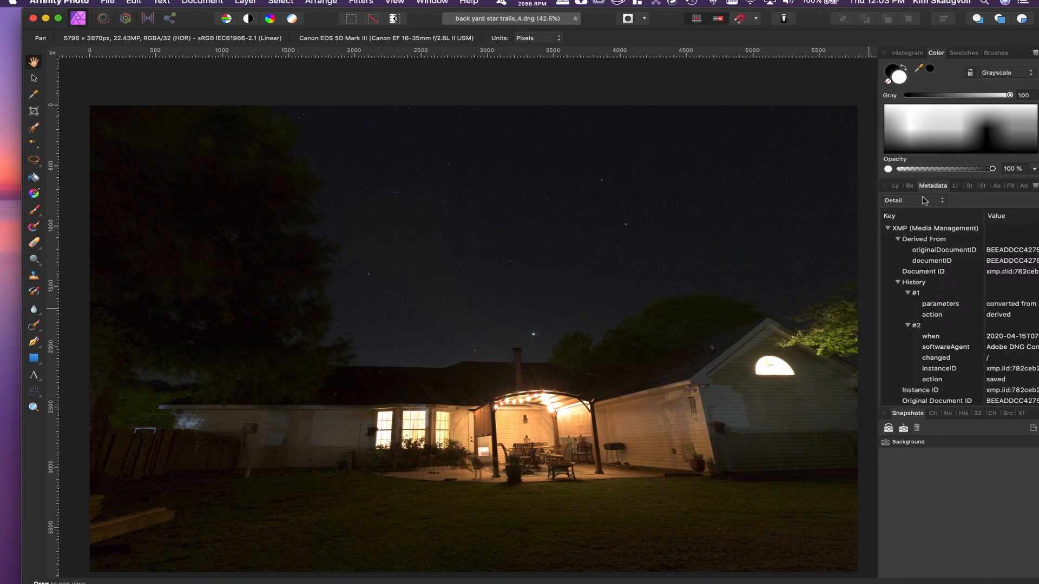
left_click(924, 201)
left_click(906, 161)
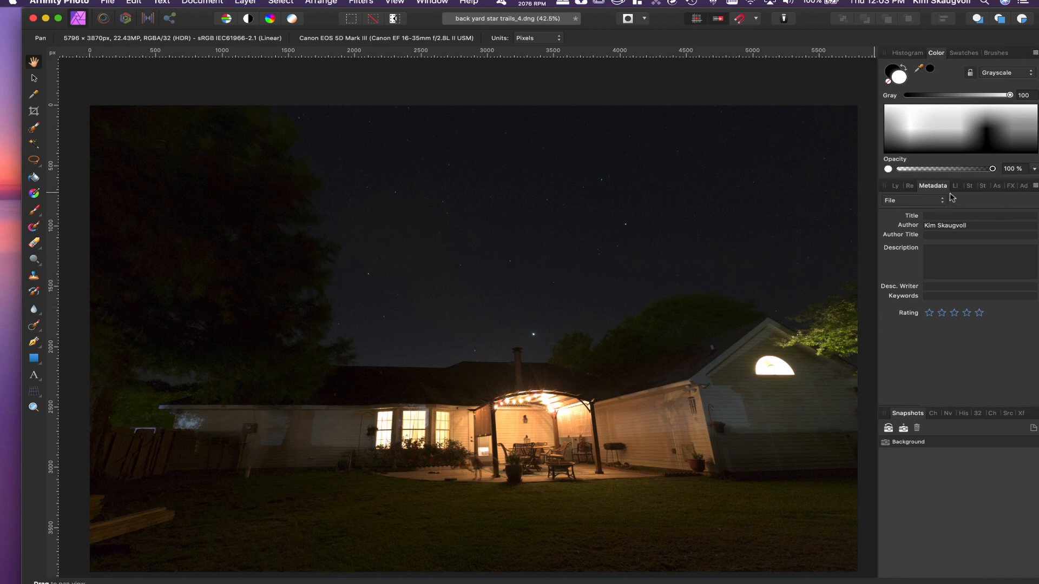
Import the instagram 1080x1080 Copyright info macro from Assets > AP-Macros > Instagram copyright MACRO on the 2018 pictures drive and run it on the photo.
left_click(911, 186)
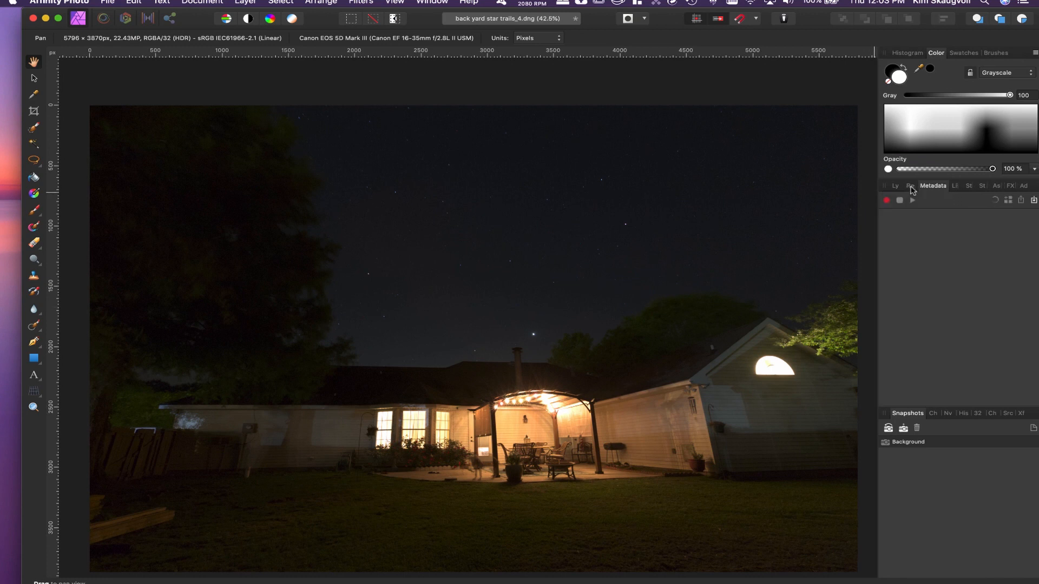
left_click(1033, 200)
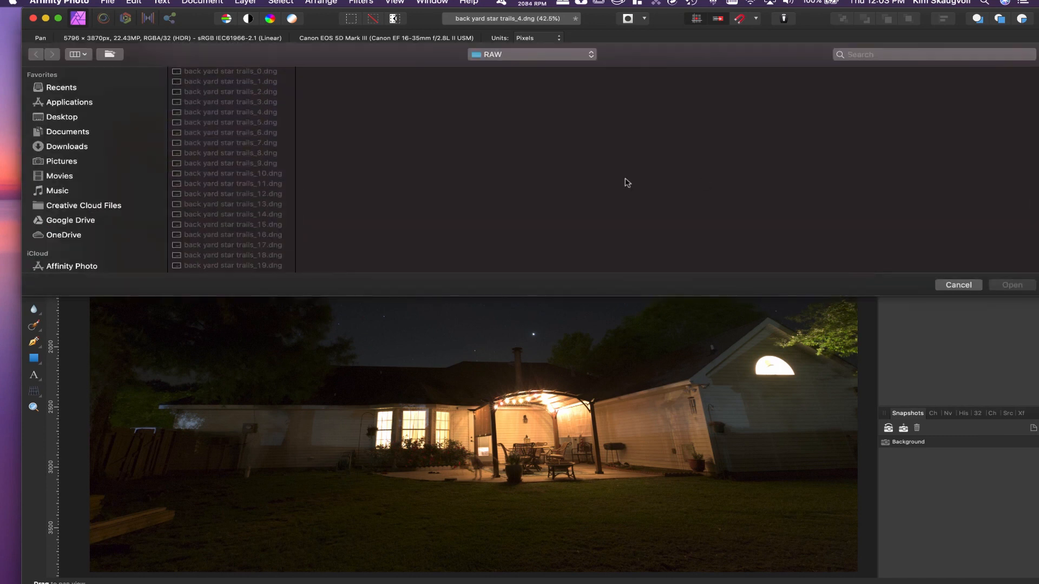
scroll(143, 178, "down", 5)
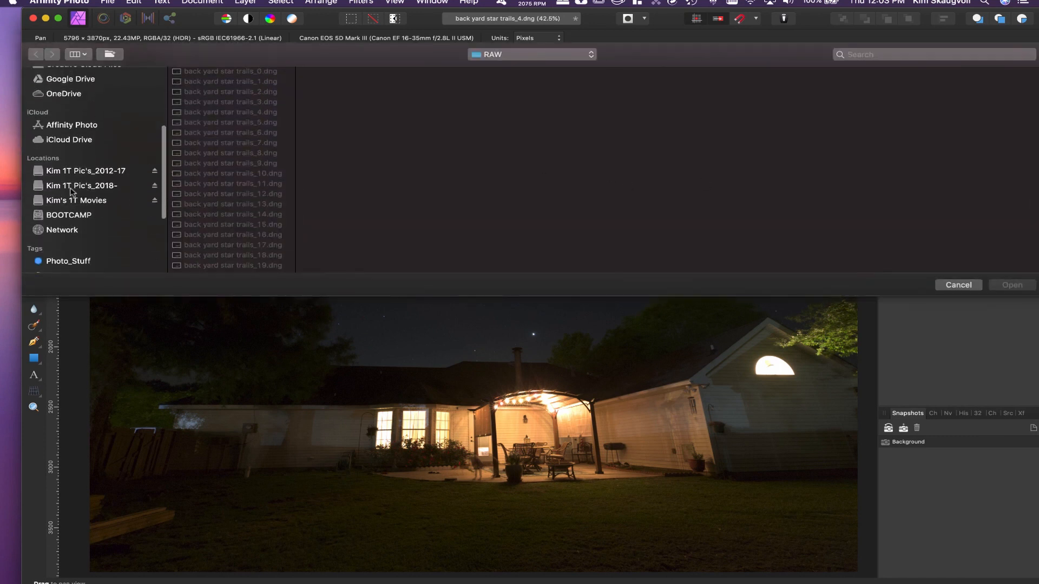
left_click(73, 189)
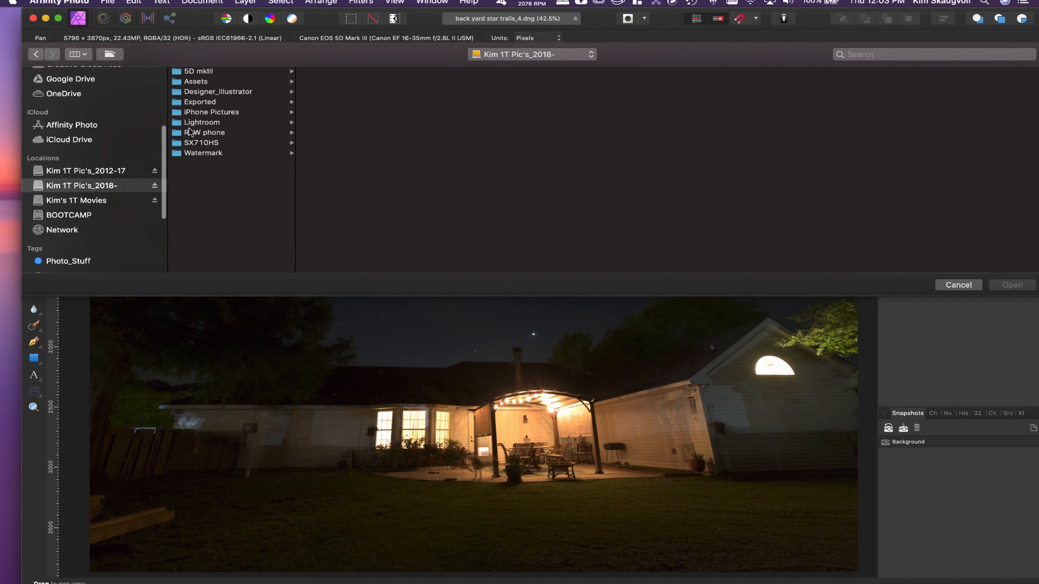
left_click(200, 81)
left_click(322, 82)
left_click(453, 72)
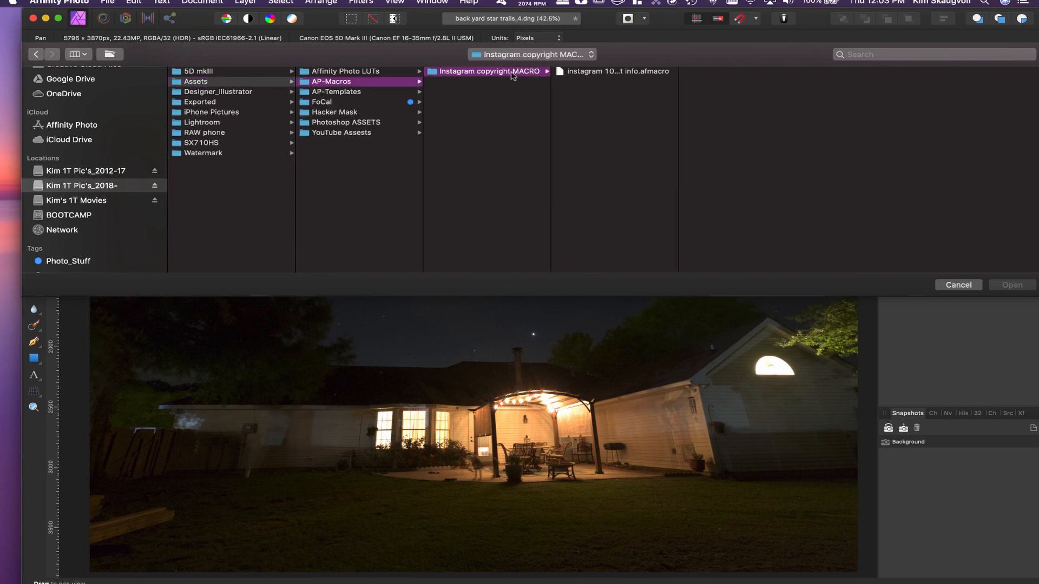
left_click(589, 72)
left_click(1012, 285)
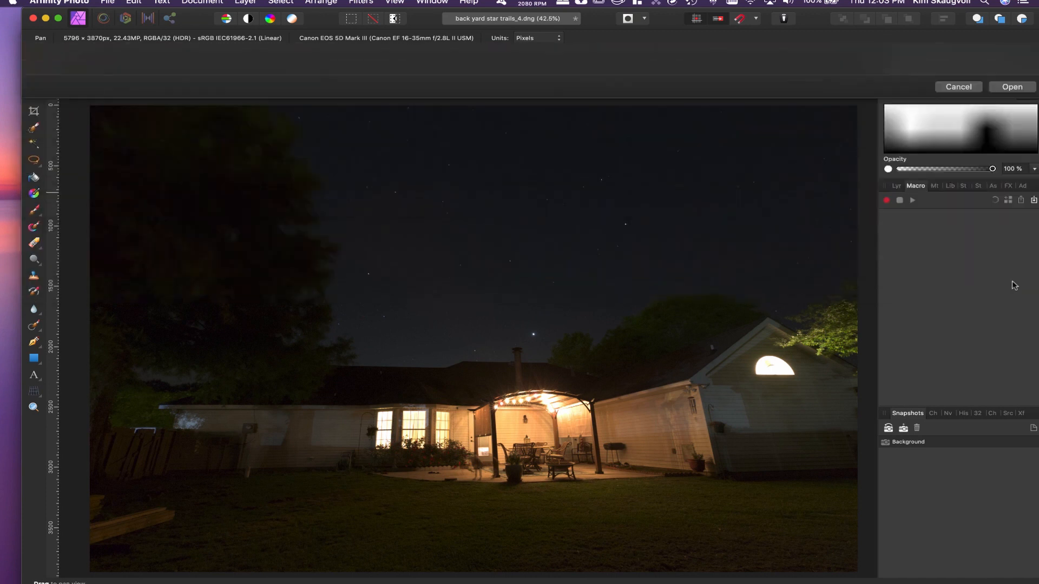
left_click(913, 201)
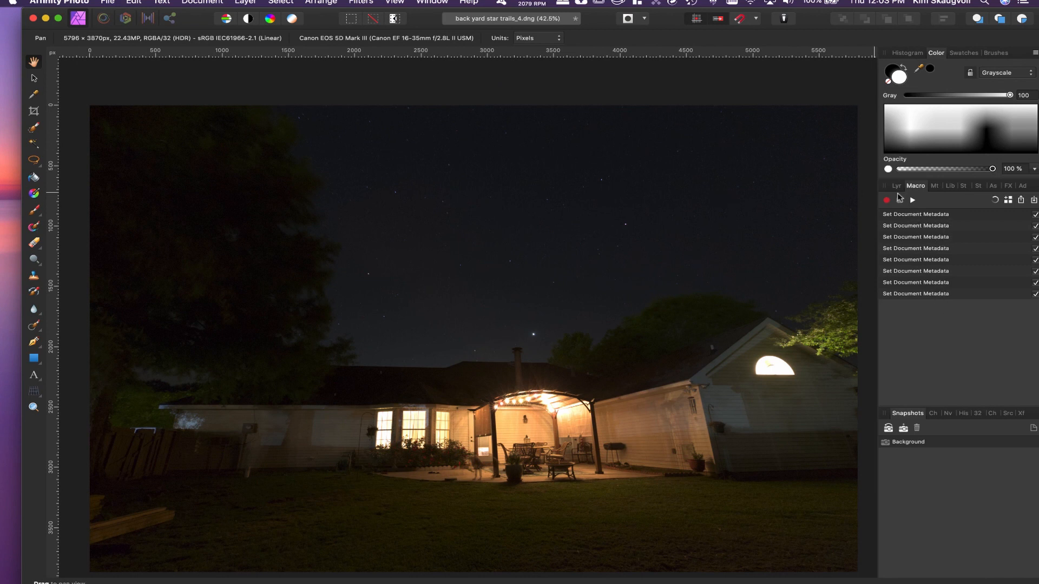
Check the metadata written by the macro in the File, IPTC (Image), IPTC (Contact) and Rights categories.
left_click(935, 186)
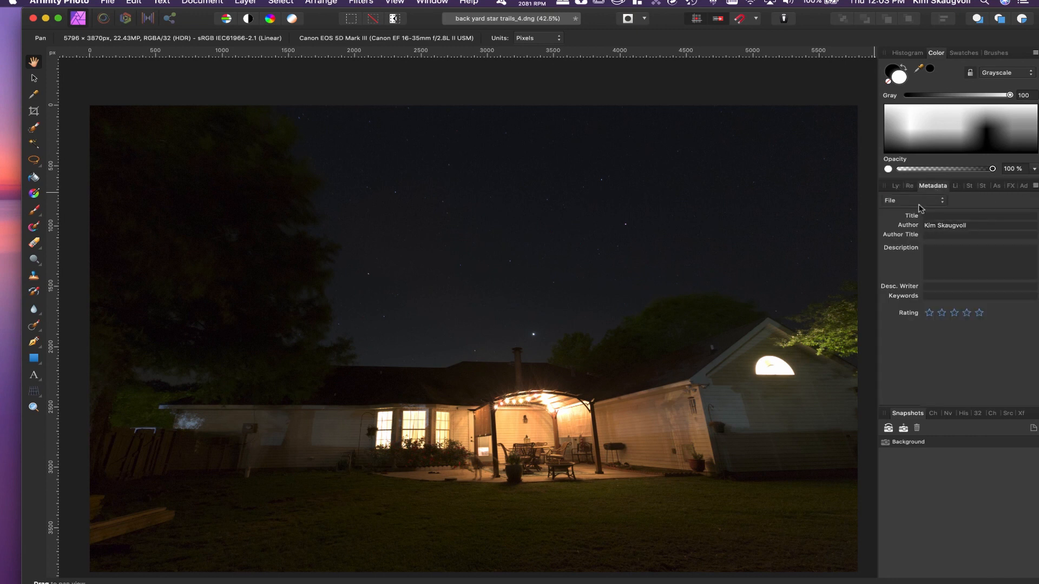
left_click(915, 201)
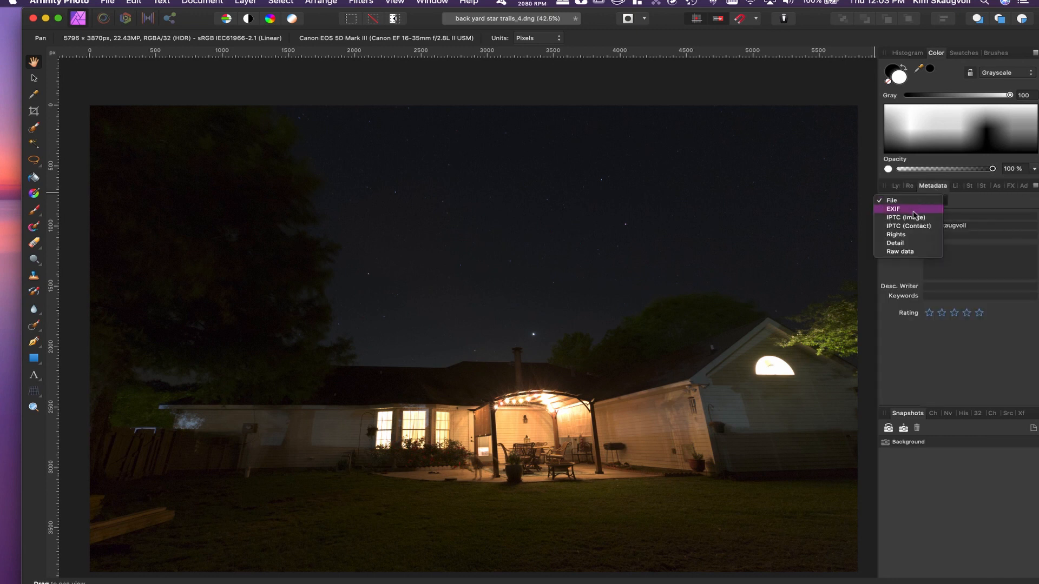
left_click(914, 218)
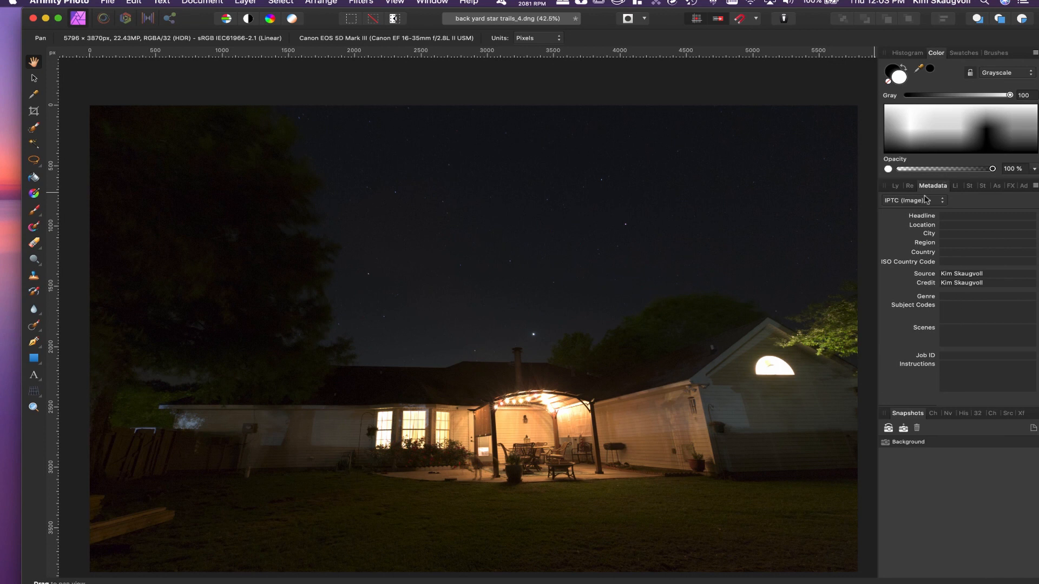
left_click(926, 200)
left_click(923, 210)
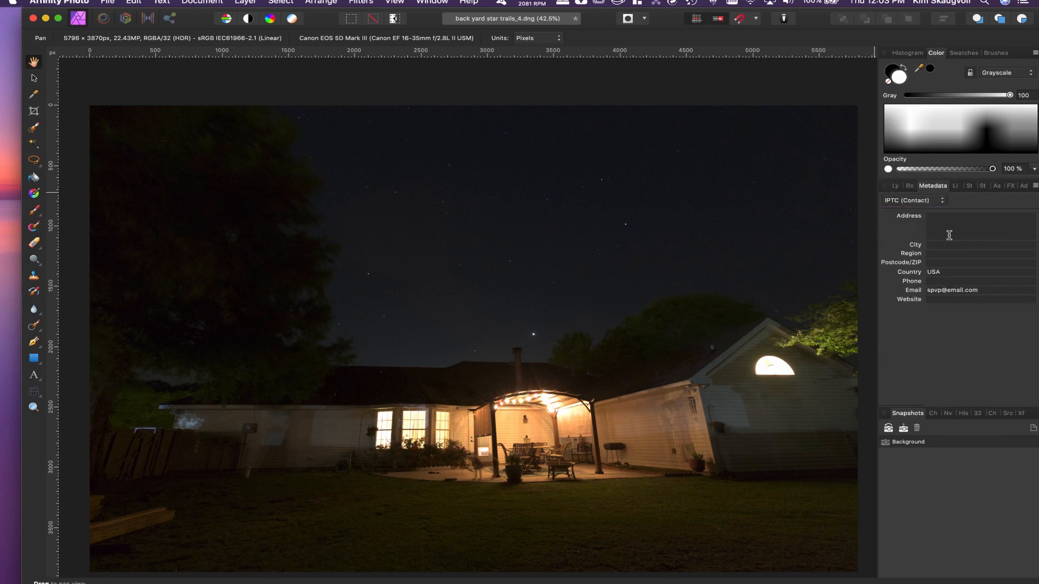
left_click(927, 200)
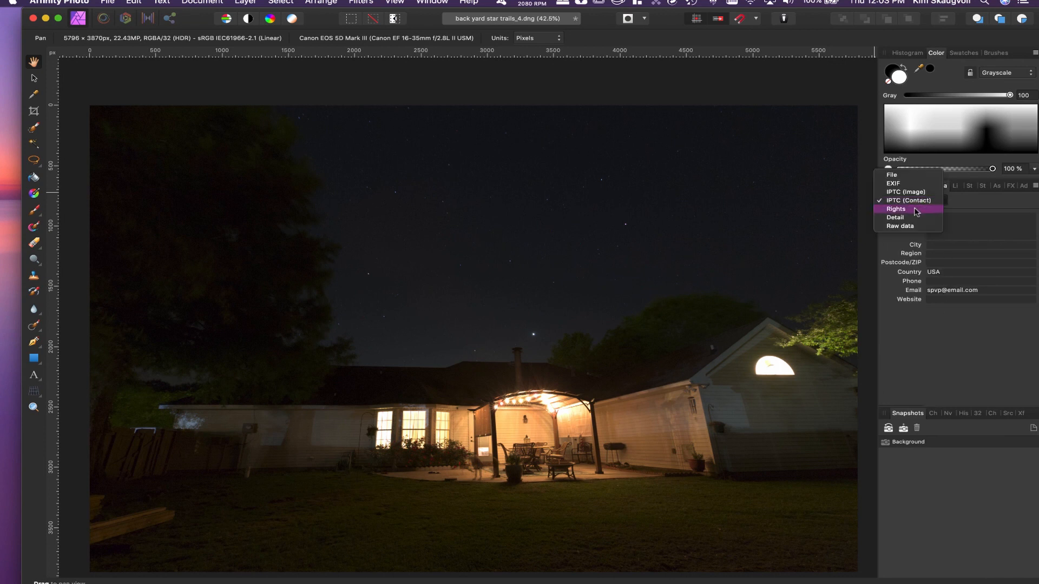
left_click(916, 212)
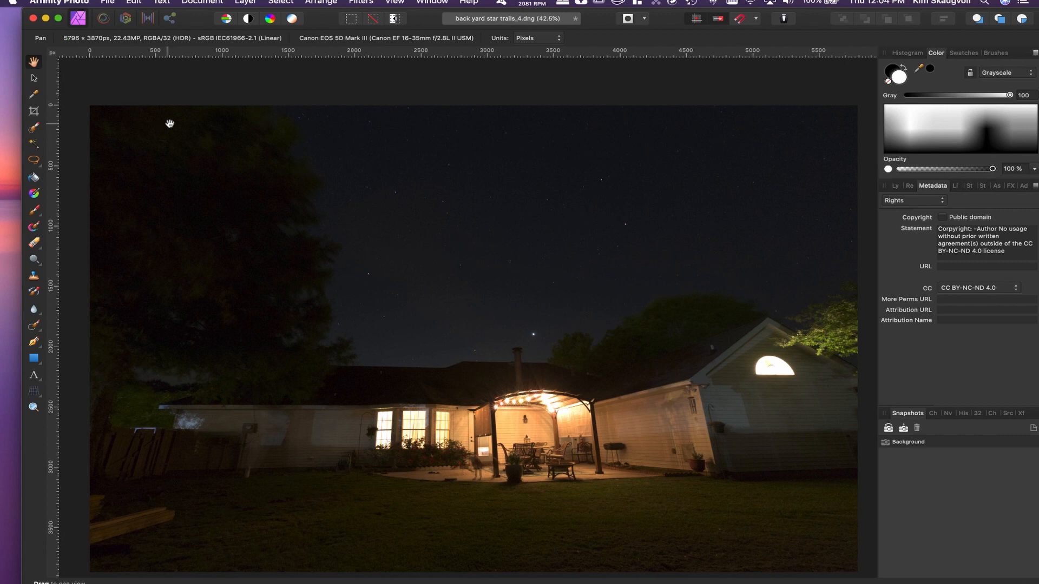
Close the star trails photo without saving it and start a new batch job.
key("super+w")
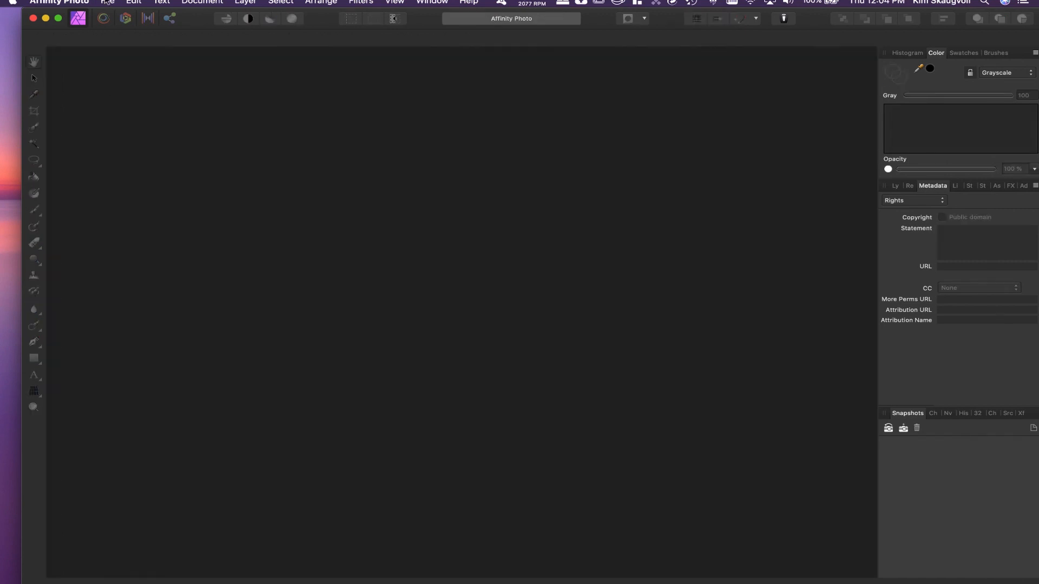
left_click(108, 4)
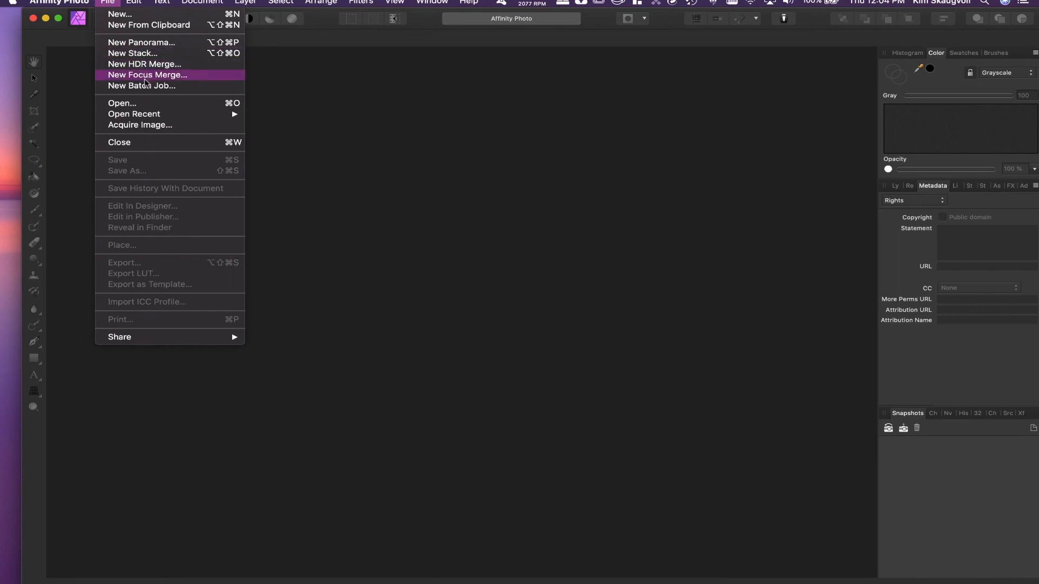
left_click(145, 86)
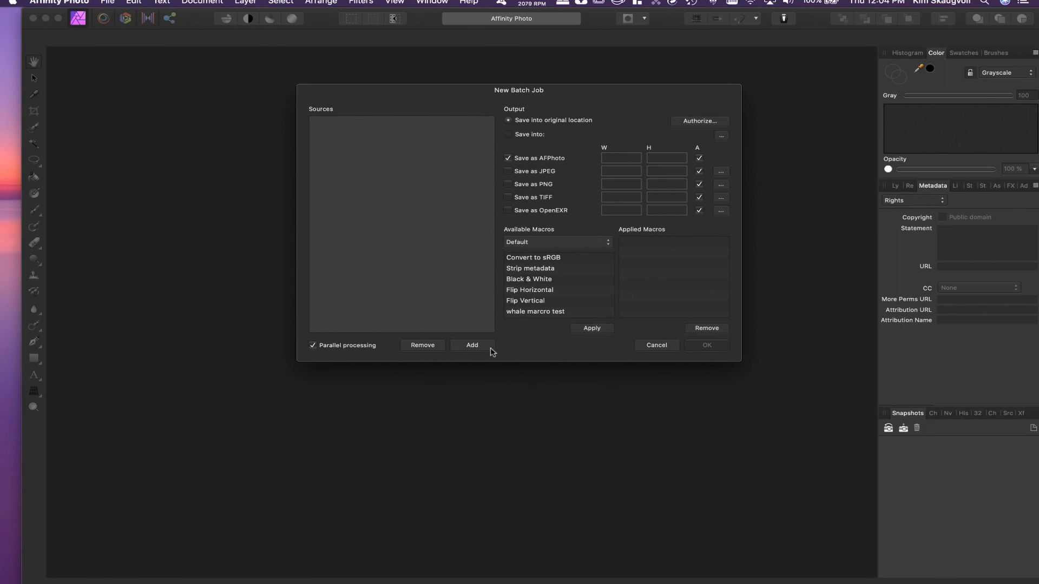
Add the three House star trails JPGs from Desktop > Star trails house > Exported as the batch job's sources.
left_click(466, 346)
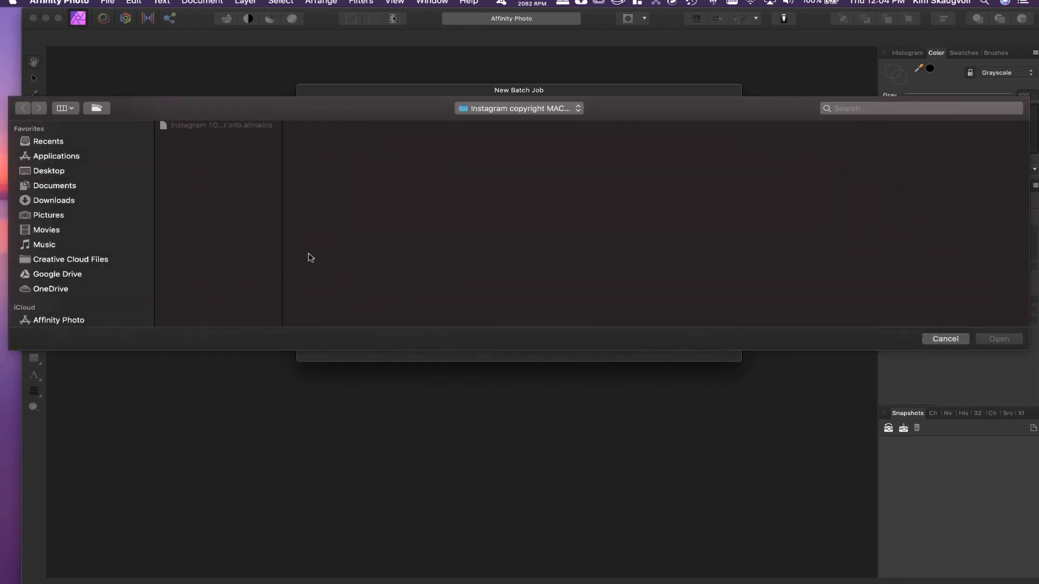
scroll(112, 220, "down", 1)
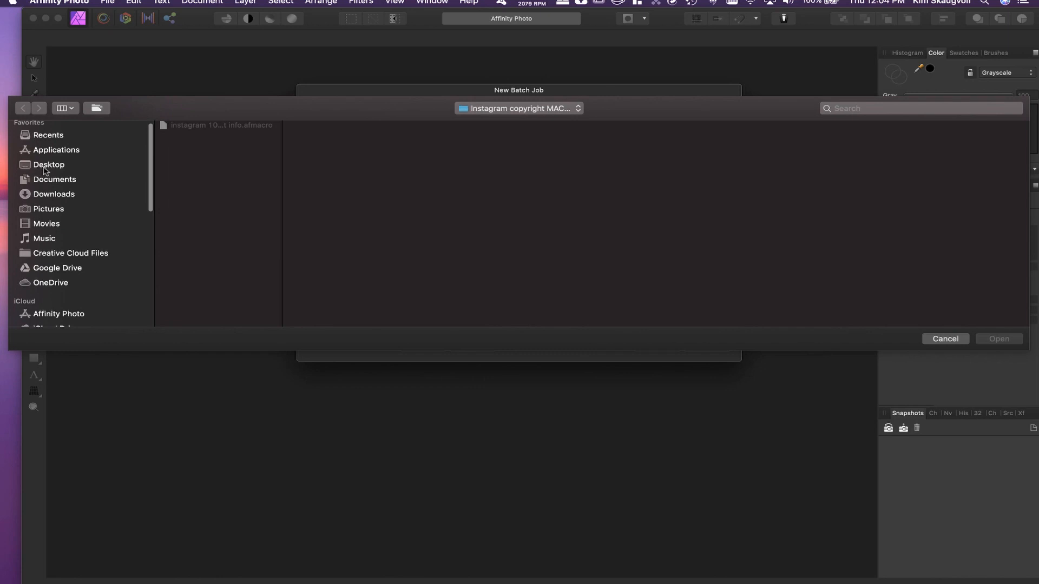
left_click(140, 169)
left_click(195, 136)
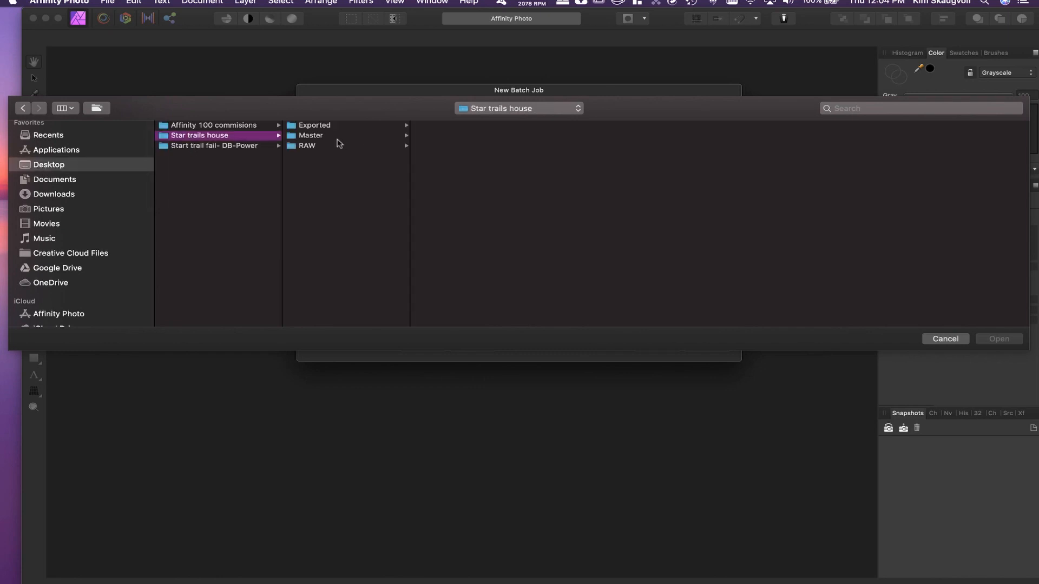
left_click(323, 126)
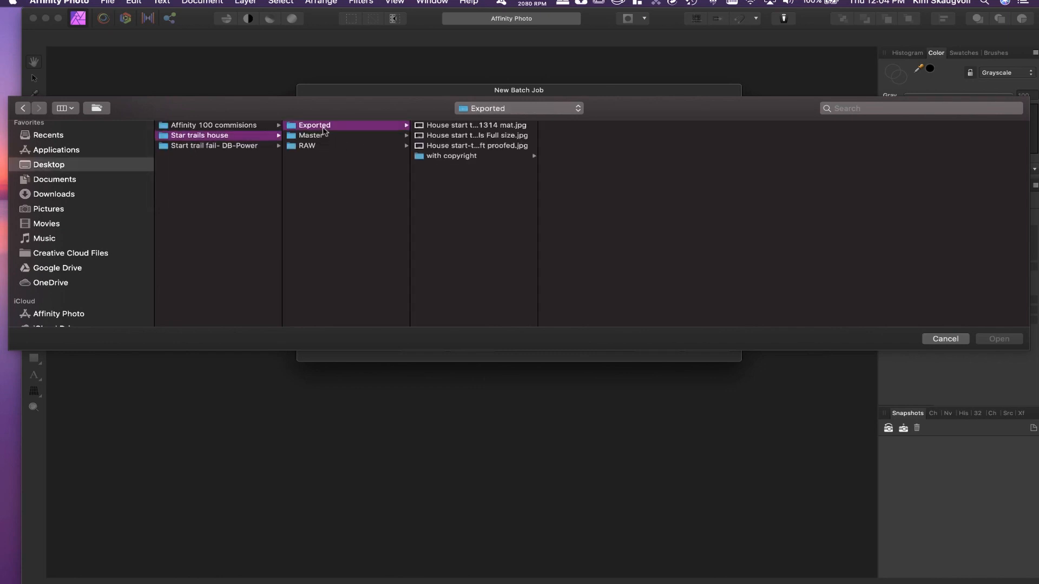
left_click(498, 127)
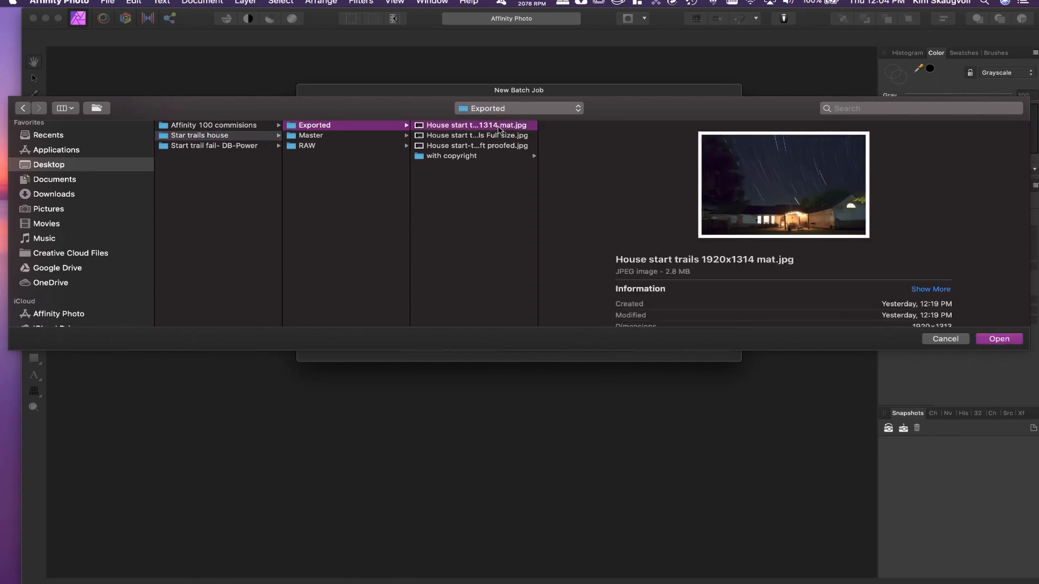
left_click(489, 145, "shift")
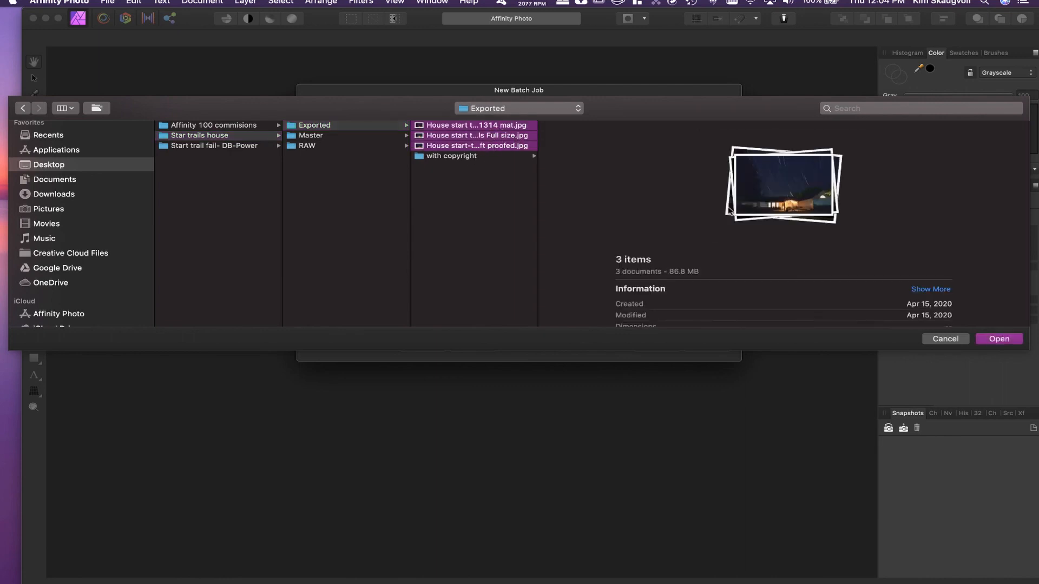
left_click(1008, 339)
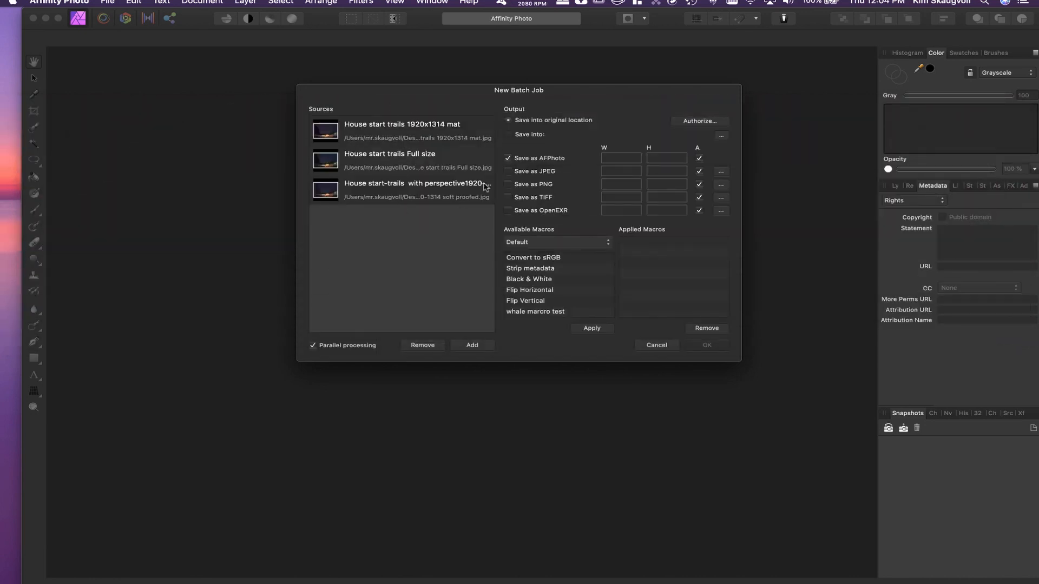
left_click(508, 158)
scroll(560, 271, "down", 1)
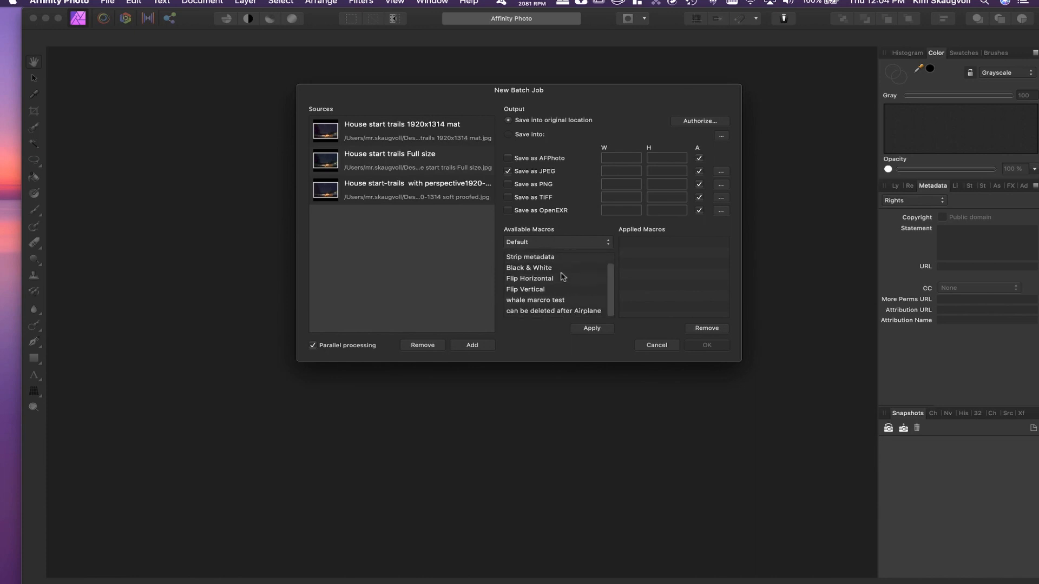
scroll(562, 276, "up", 1)
scroll(563, 276, "down", 1)
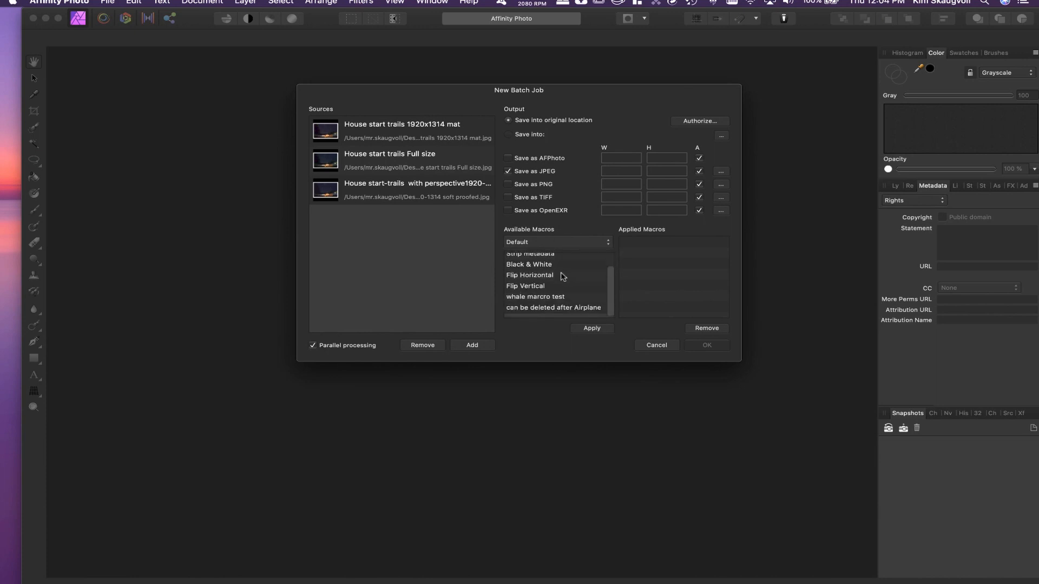
scroll(563, 276, "up", 1)
scroll(563, 276, "down", 1)
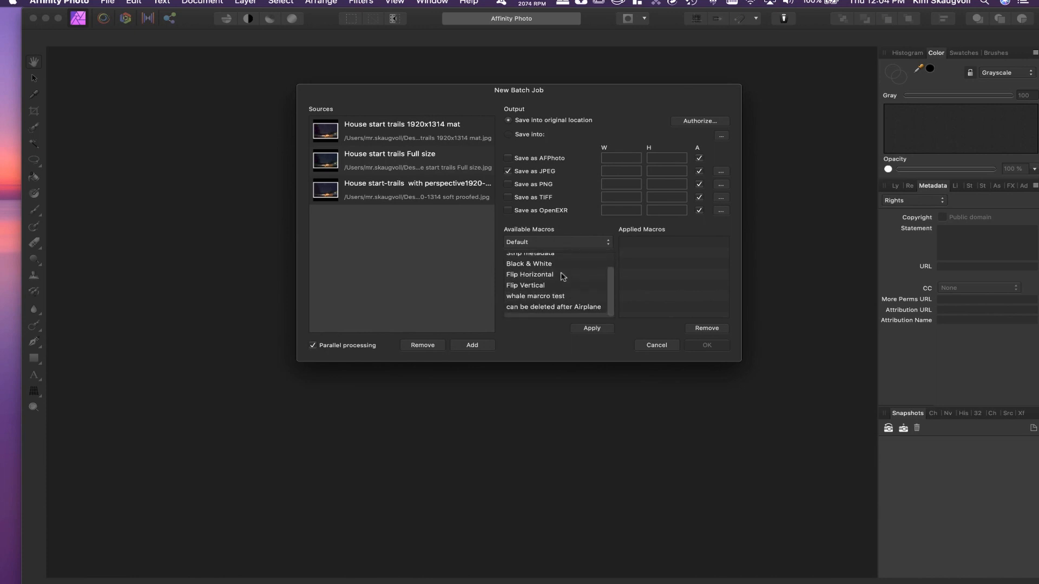
scroll(563, 276, "up", 1)
left_click(572, 244)
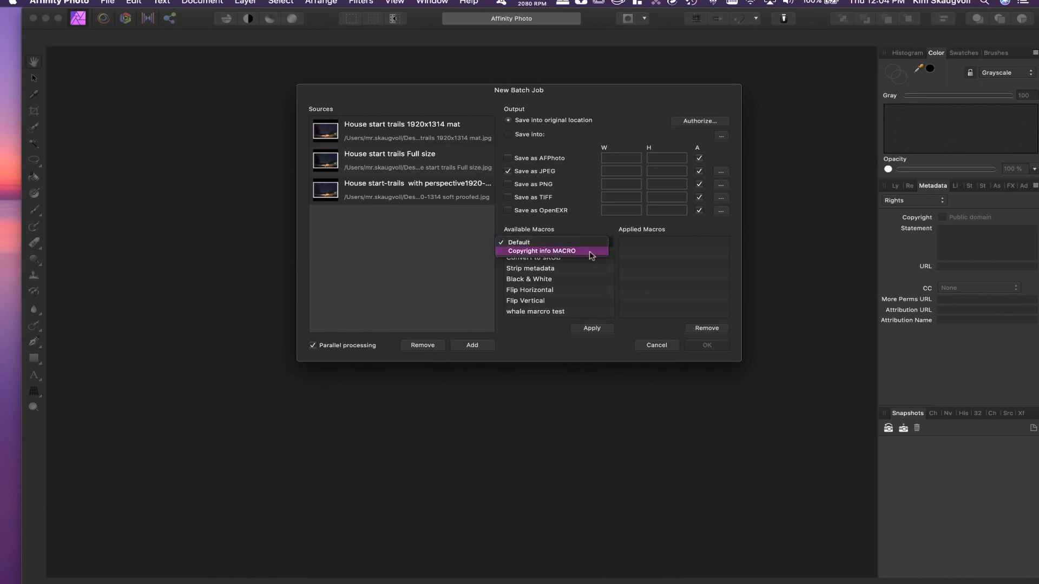
left_click(570, 251)
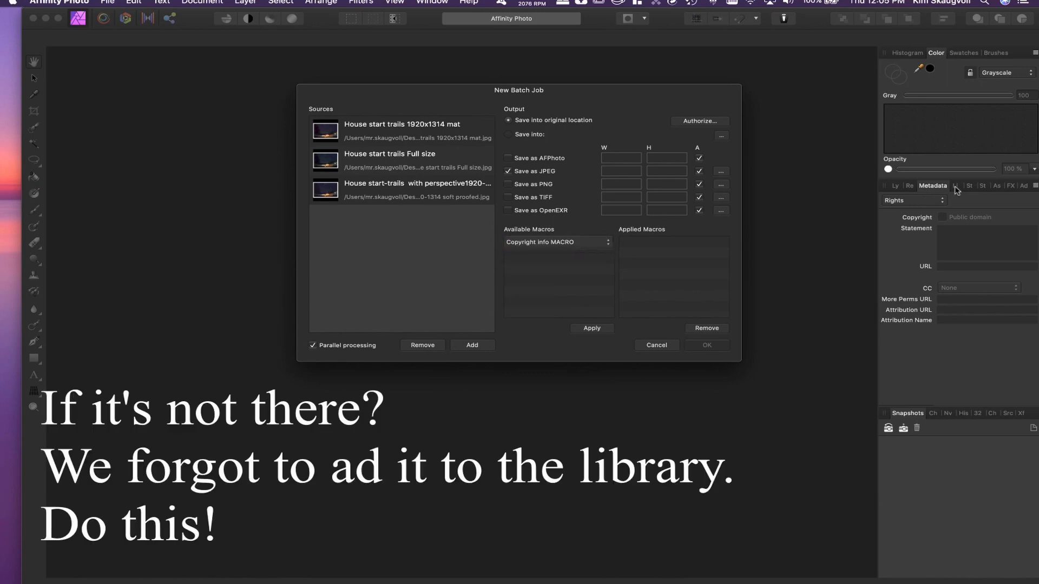
left_click(663, 347)
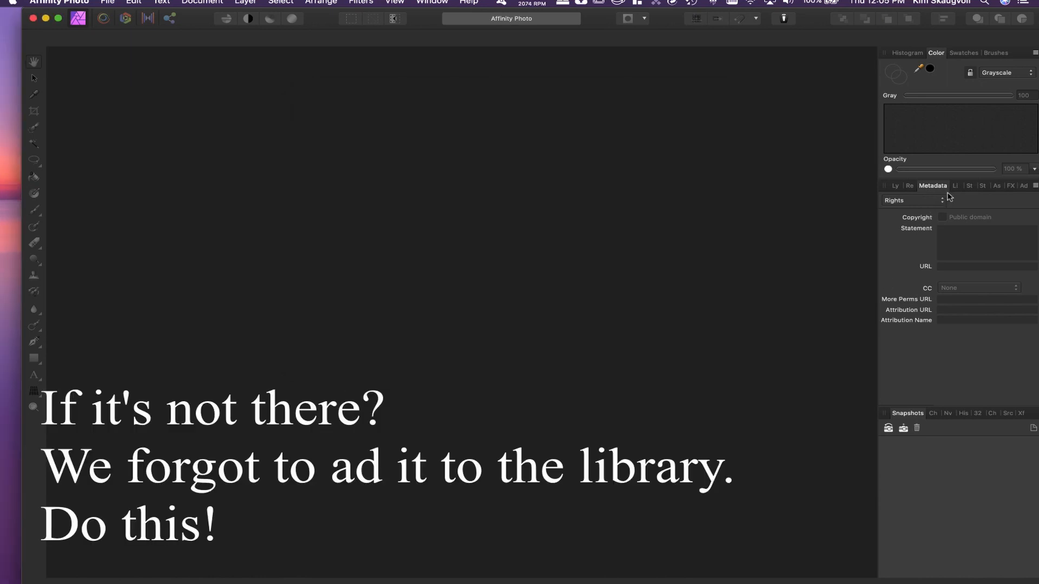
Check the contents of the Copyright info MACRO category in the macro library.
left_click(955, 185)
scroll(944, 352, "down", 3)
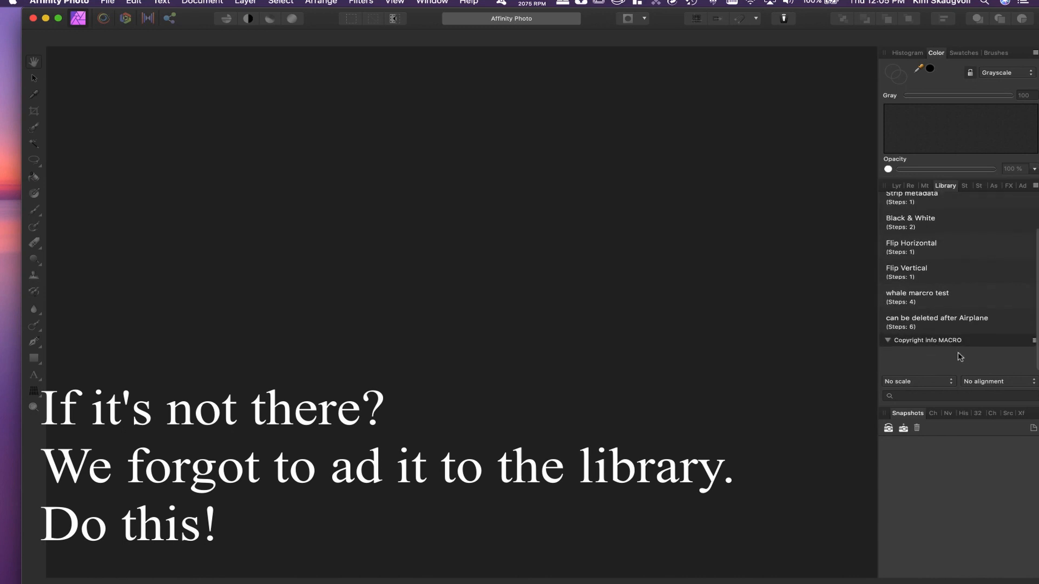
left_click(893, 343)
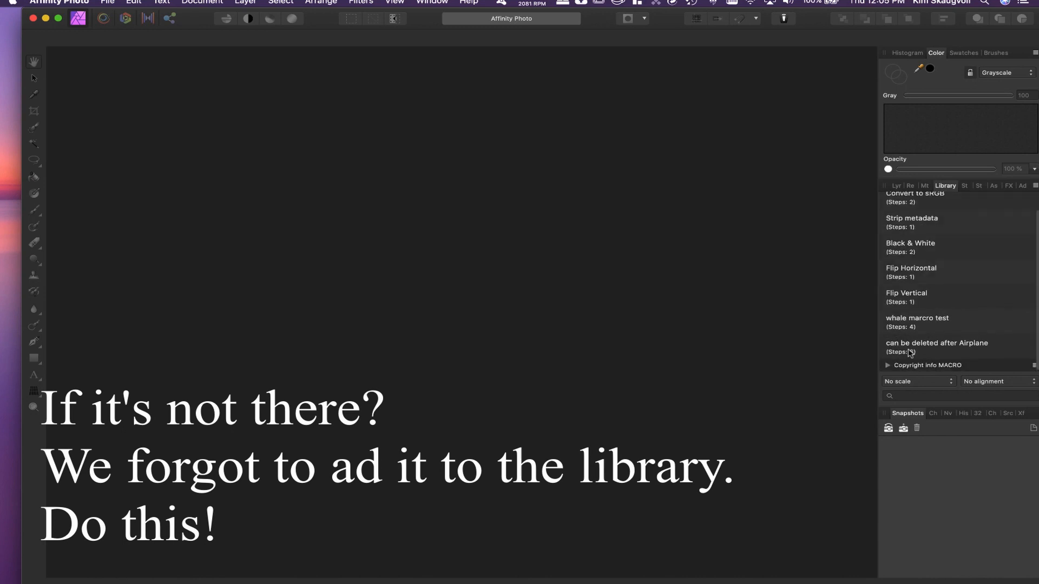
left_click(889, 365)
scroll(931, 351, "down", 2)
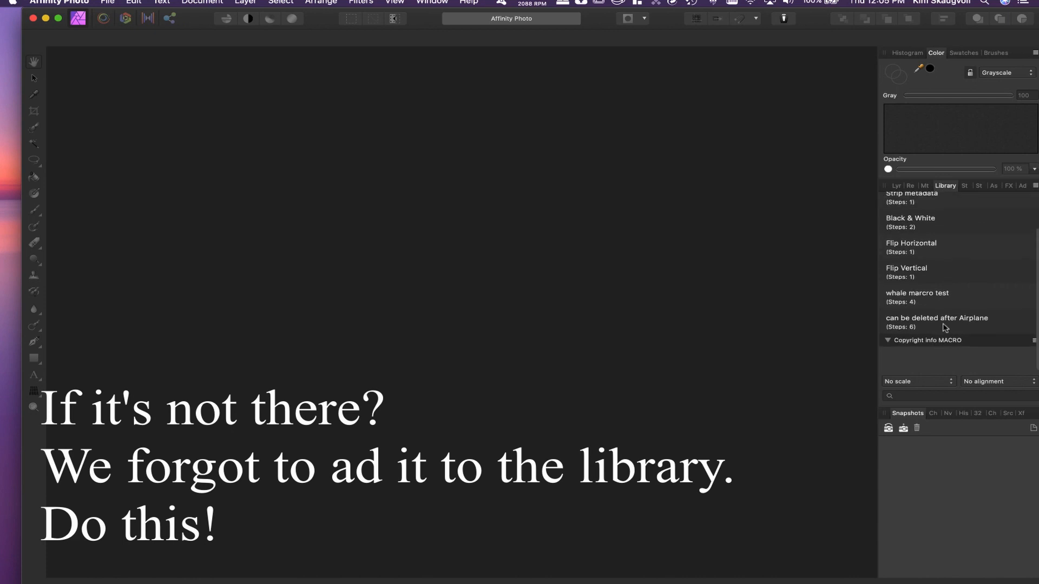
left_click(892, 342)
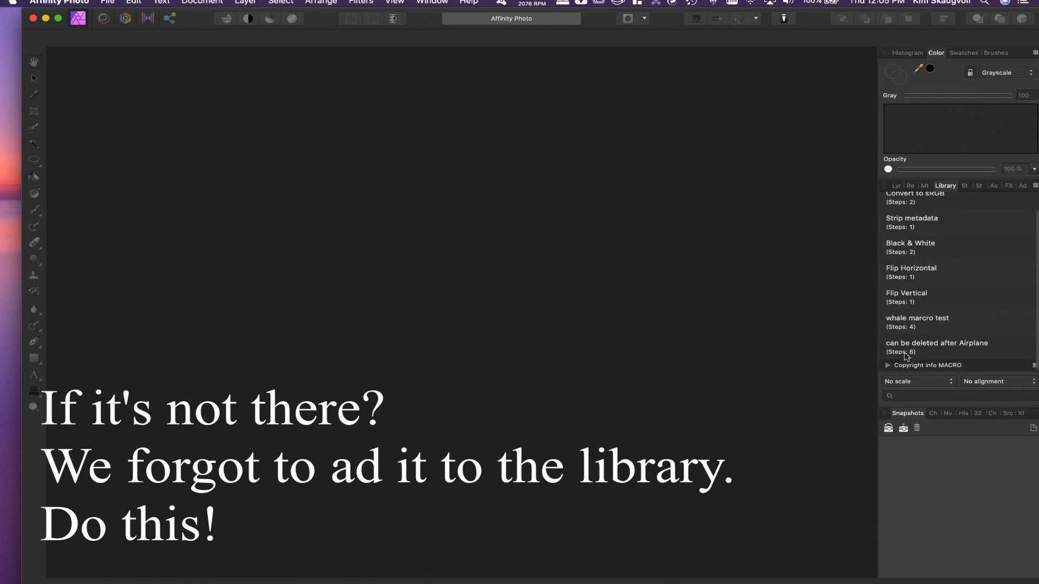
left_click(888, 366)
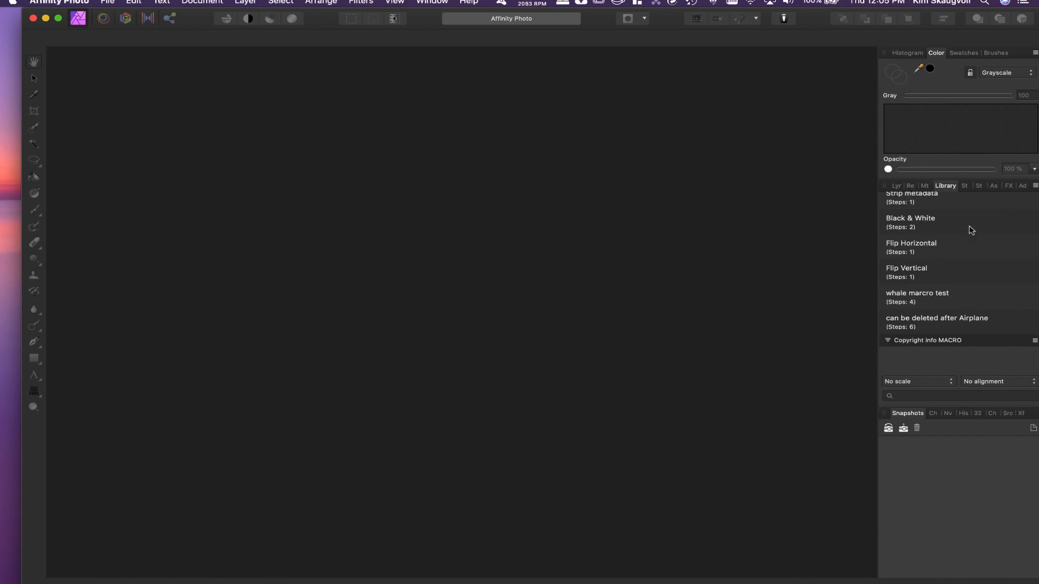
Bring up the macro controls and create a new document from the Instagram 1080x1080p template.
left_click(897, 186)
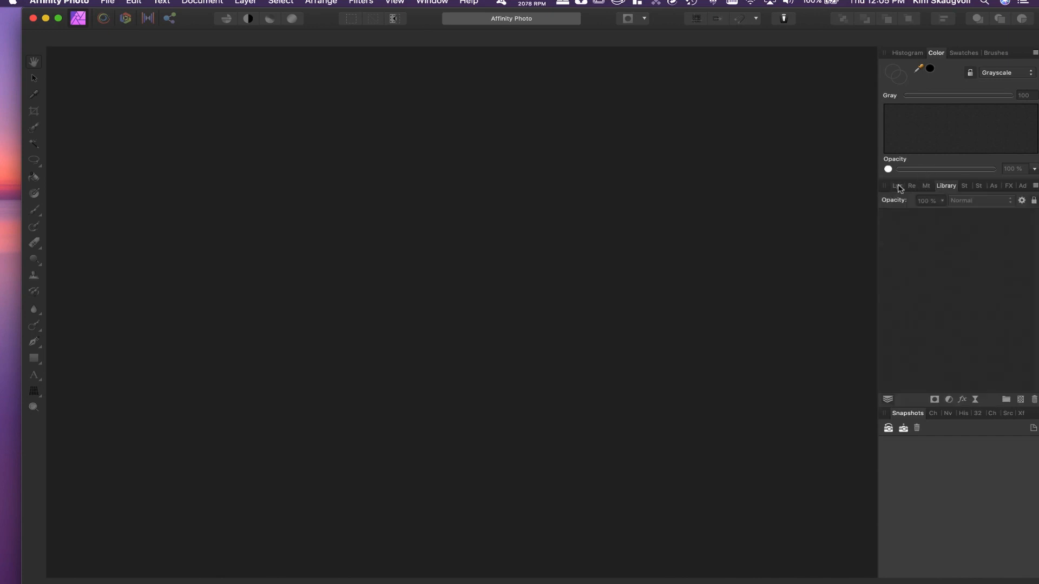
left_click(918, 190)
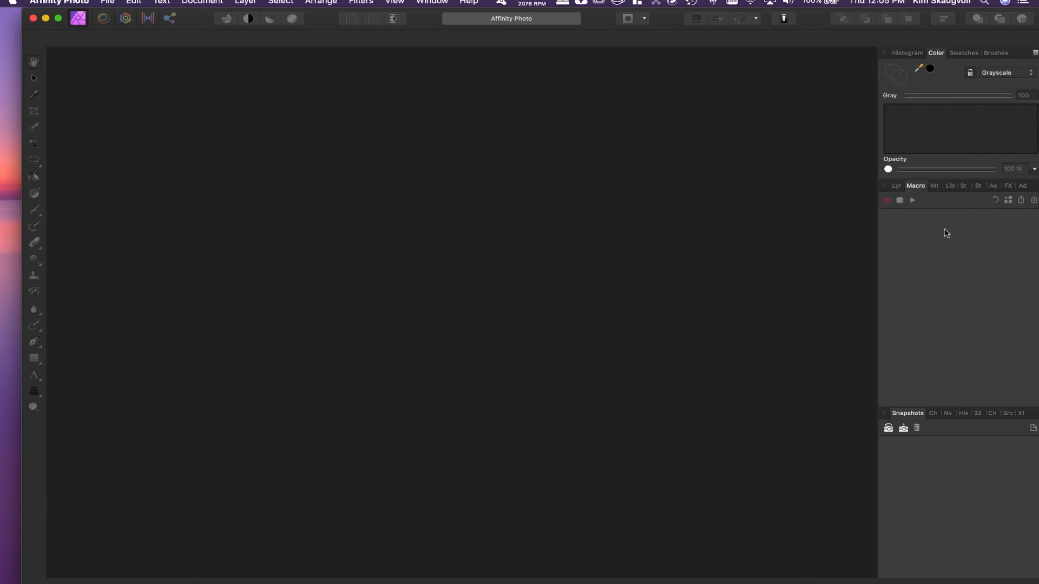
left_click(108, 2)
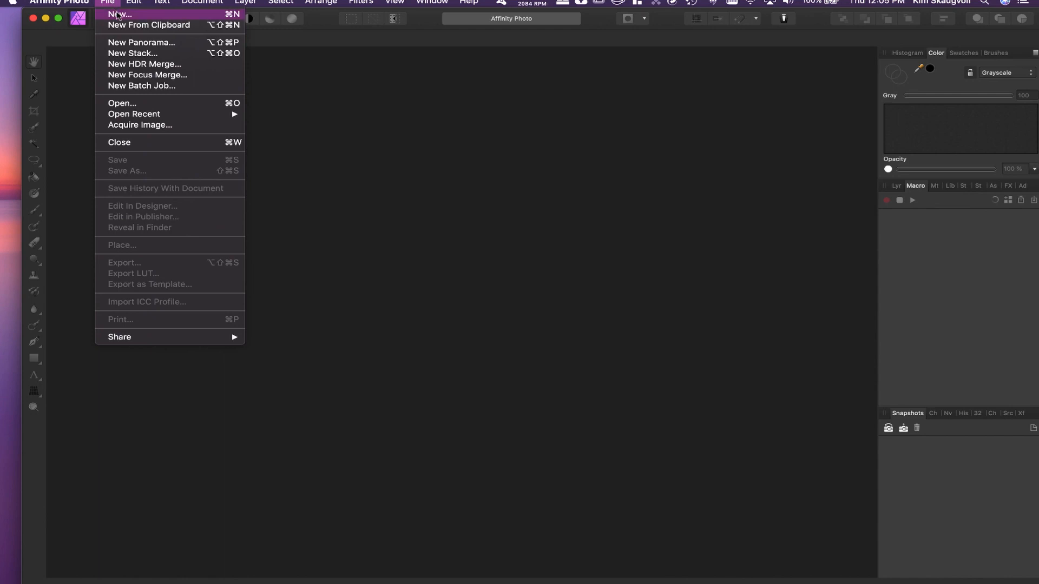
left_click(117, 15)
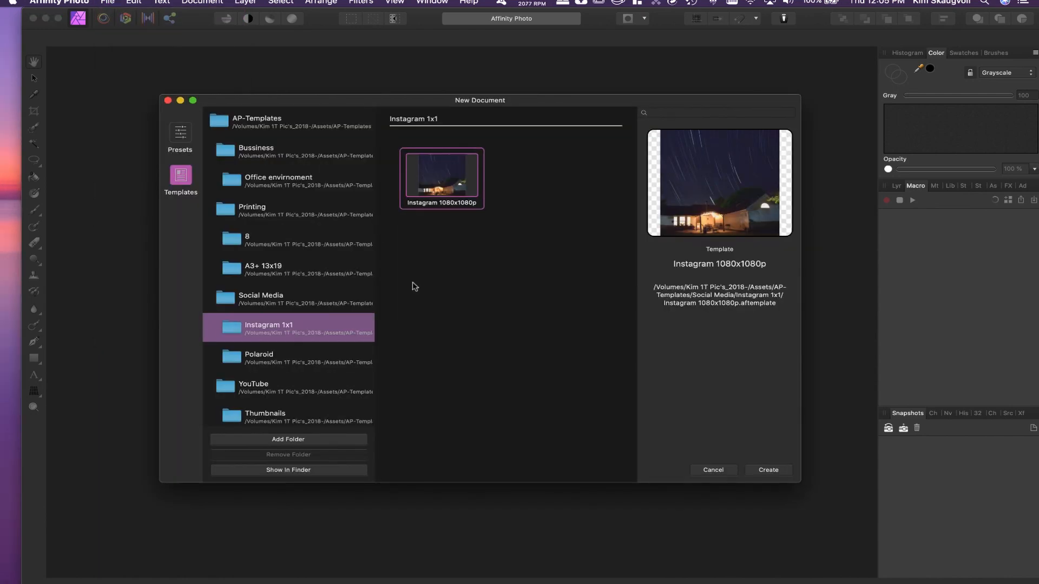
left_click(767, 470)
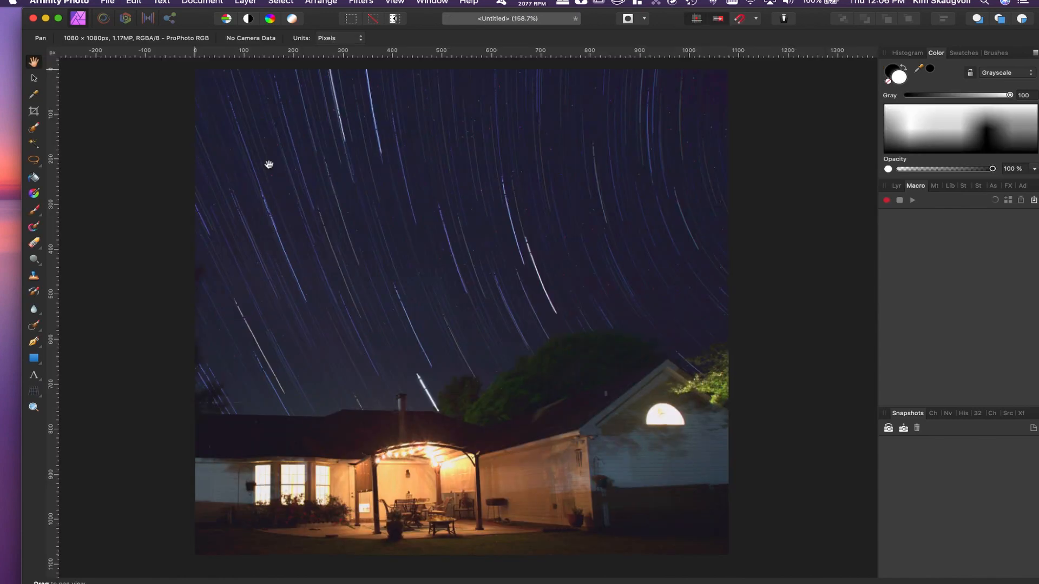
Import the instagram 1080x1080 Copyright info macro from Assets > AP-Macros > Instagram copyright MACRO on the 2018 pictures drive into the new document.
left_click(1033, 201)
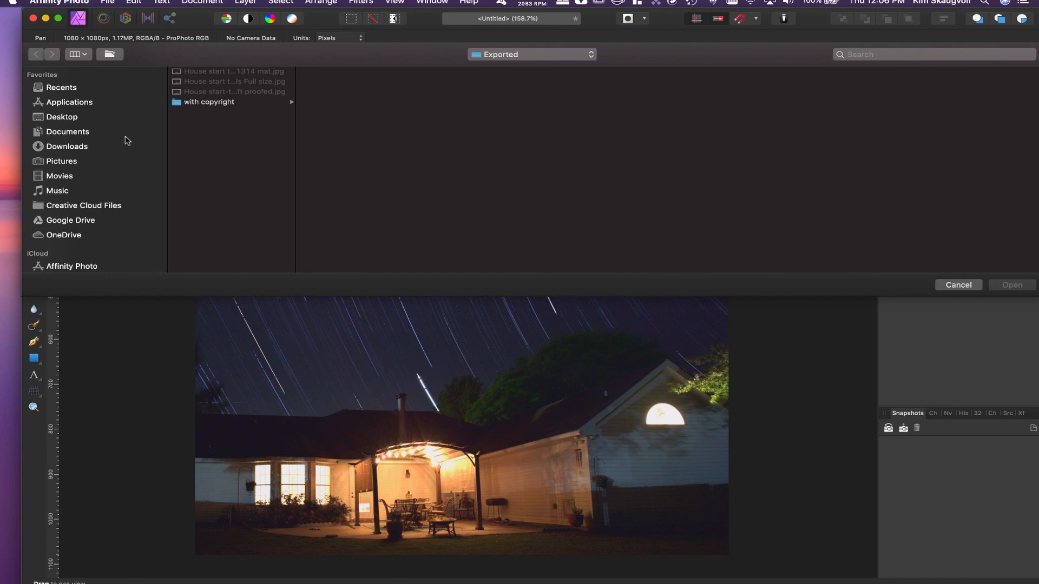
scroll(63, 218, "down", 5)
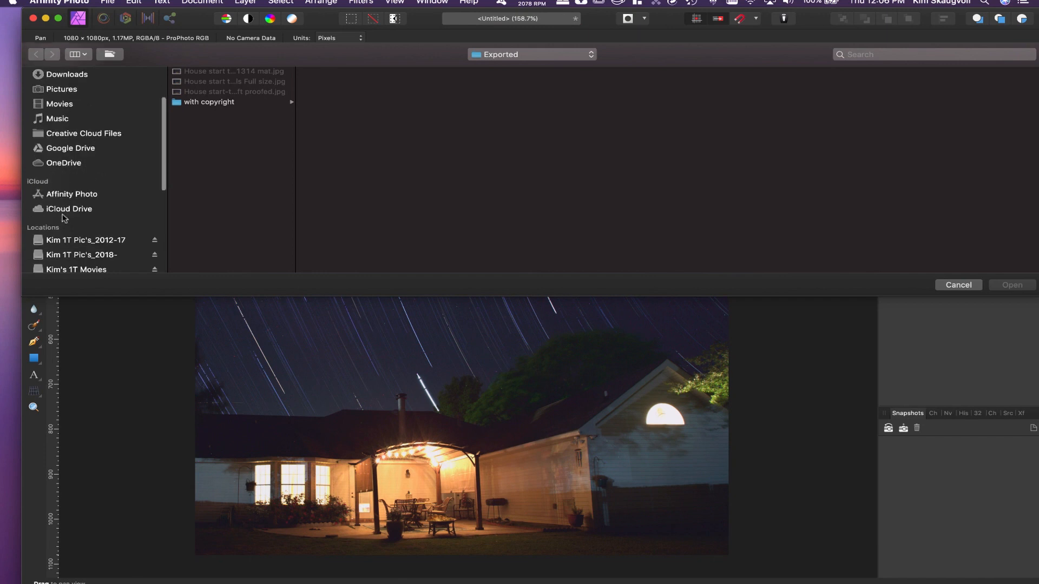
left_click(66, 206)
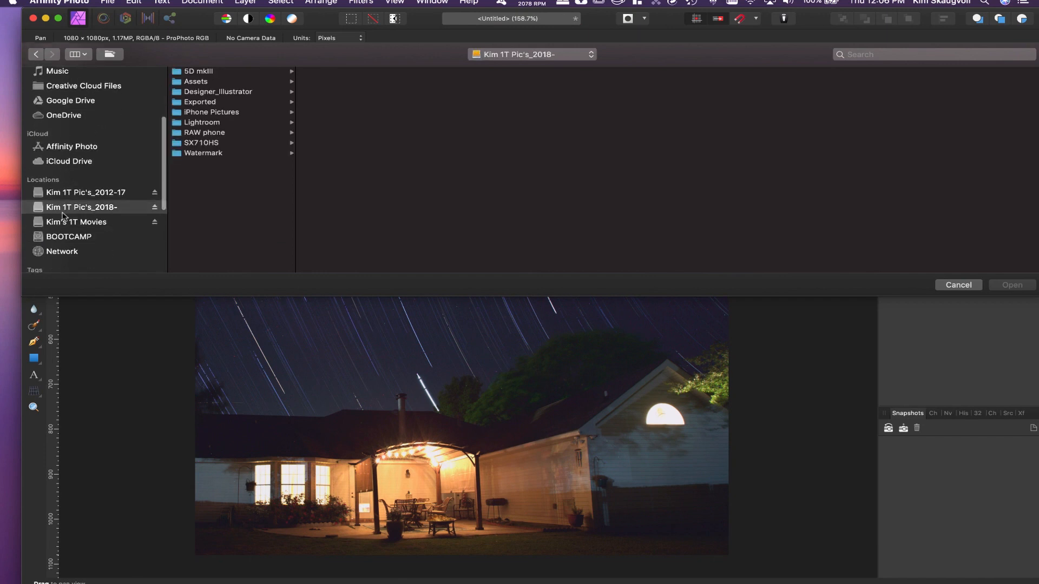
left_click(199, 82)
left_click(330, 82)
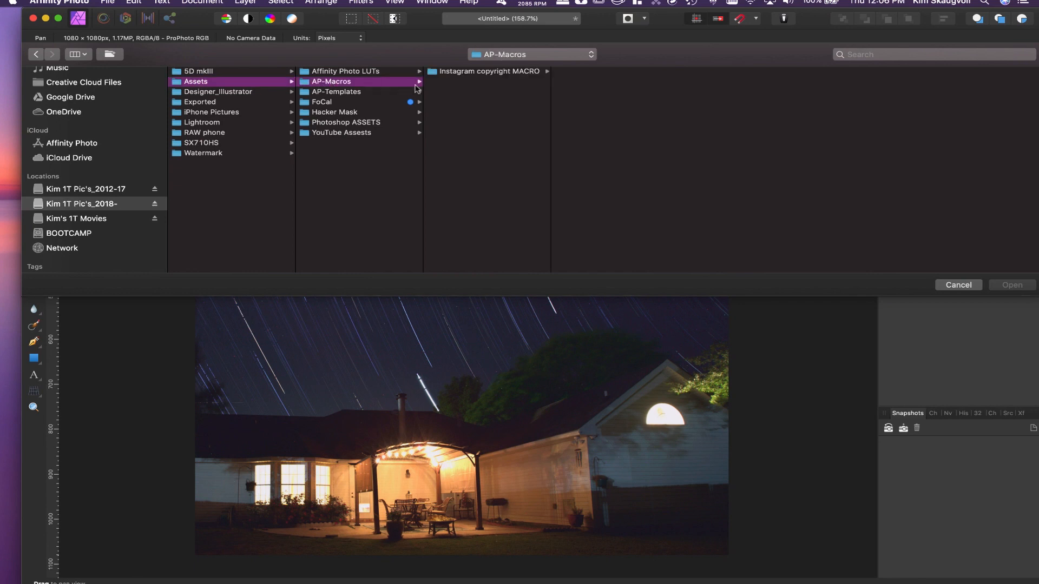
left_click(450, 75)
left_click(574, 76)
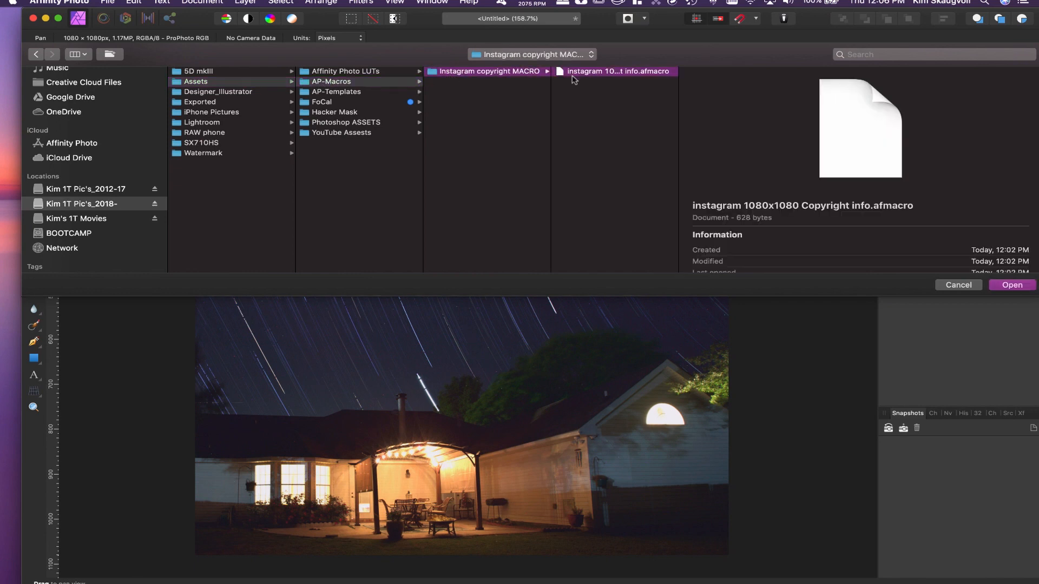
left_click(1013, 286)
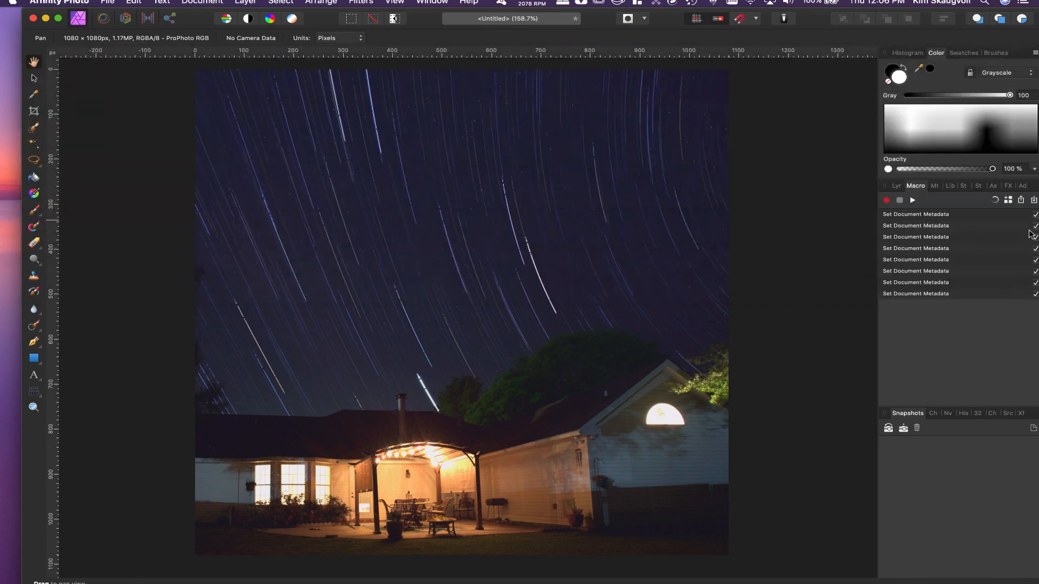
Add the imported macro to the library's Copyright info MACRO category under the name "Copyright Instagram 1080x1080".
left_click(1007, 200)
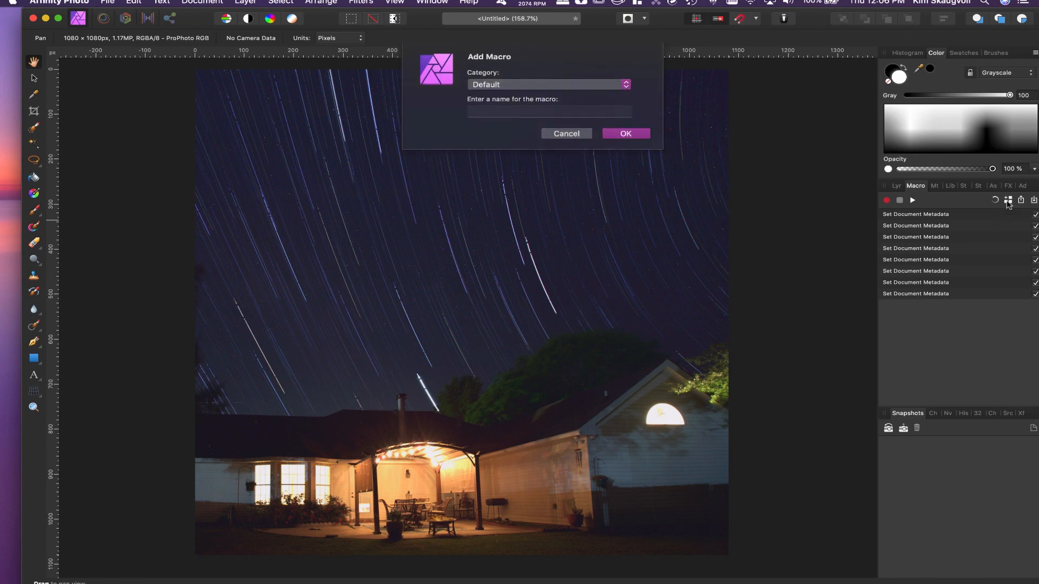
left_click(533, 85)
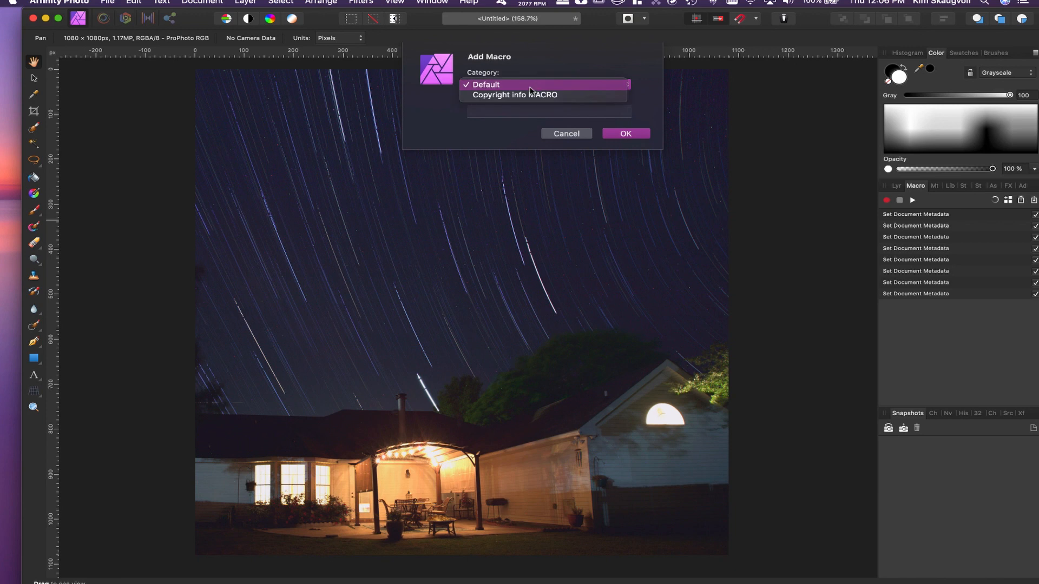
left_click(560, 82)
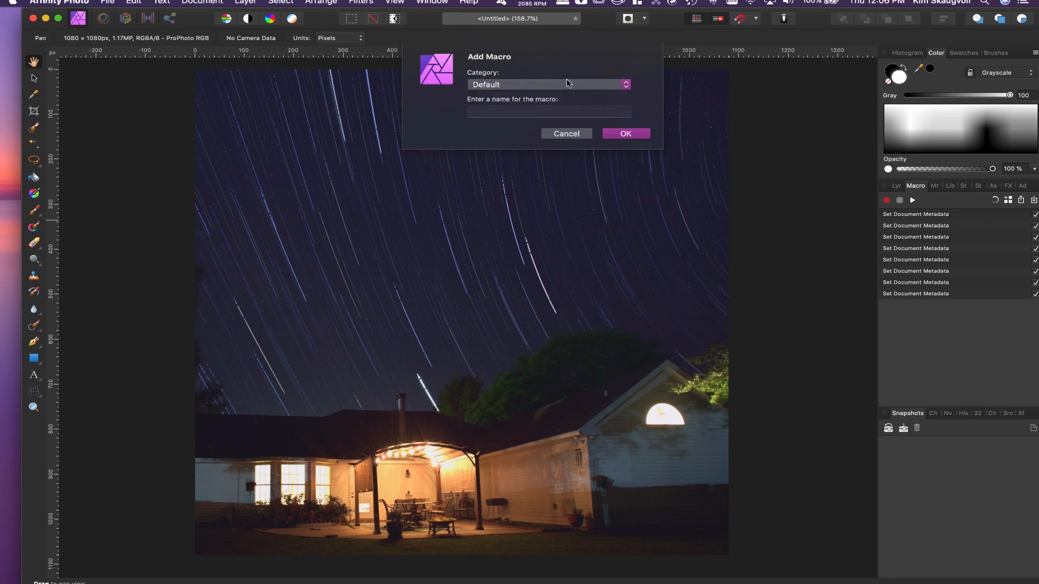
left_click(566, 83)
left_click(550, 95)
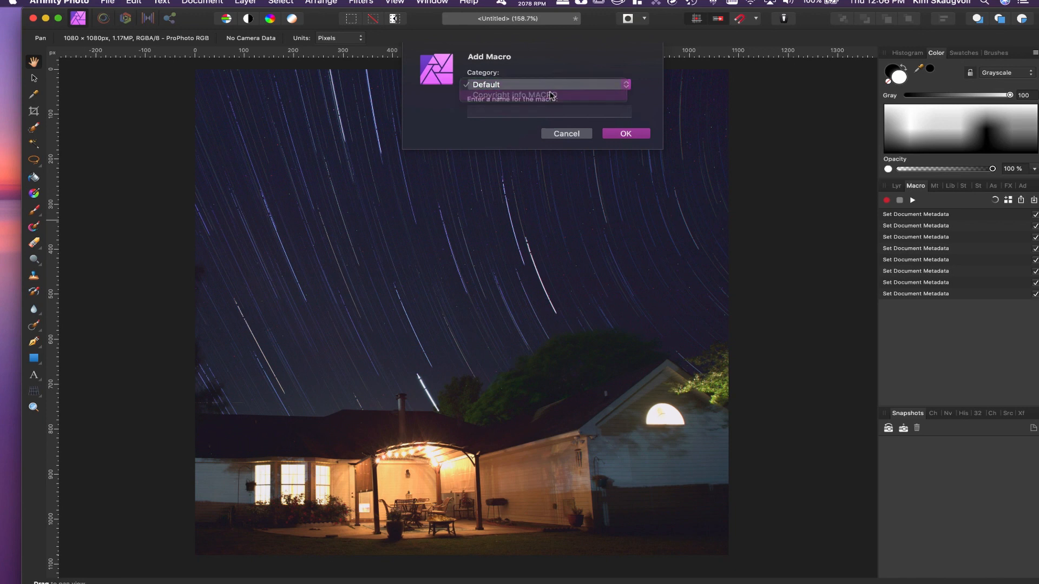
left_click(494, 112)
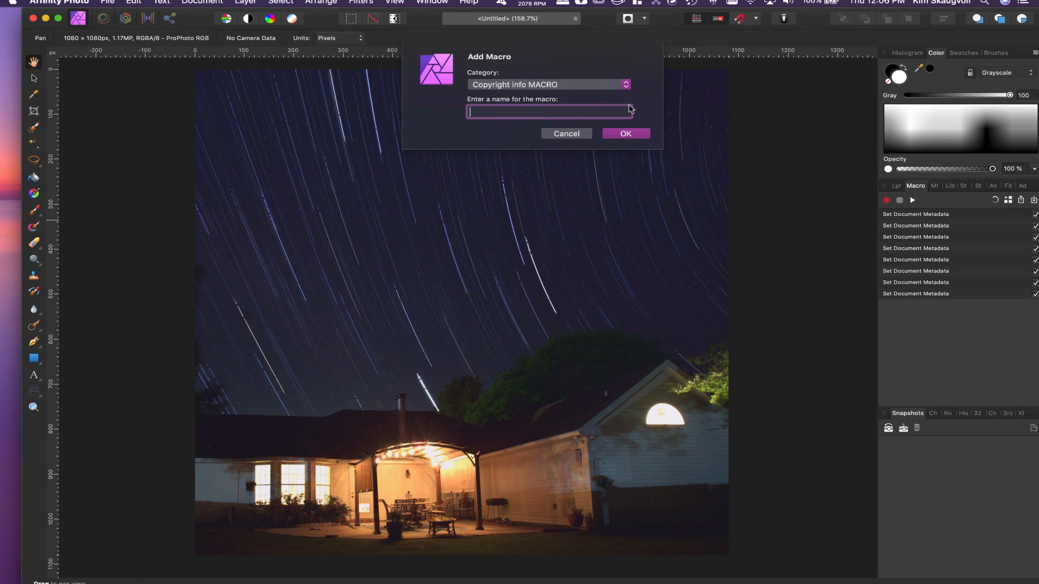
type("Copyright Instagram 1080x1080")
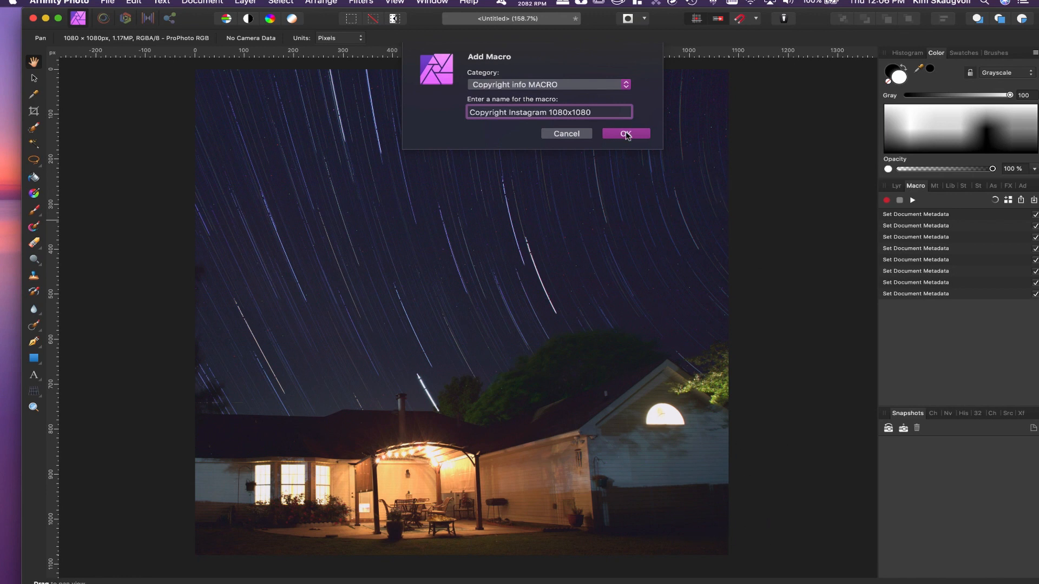
left_click(625, 134)
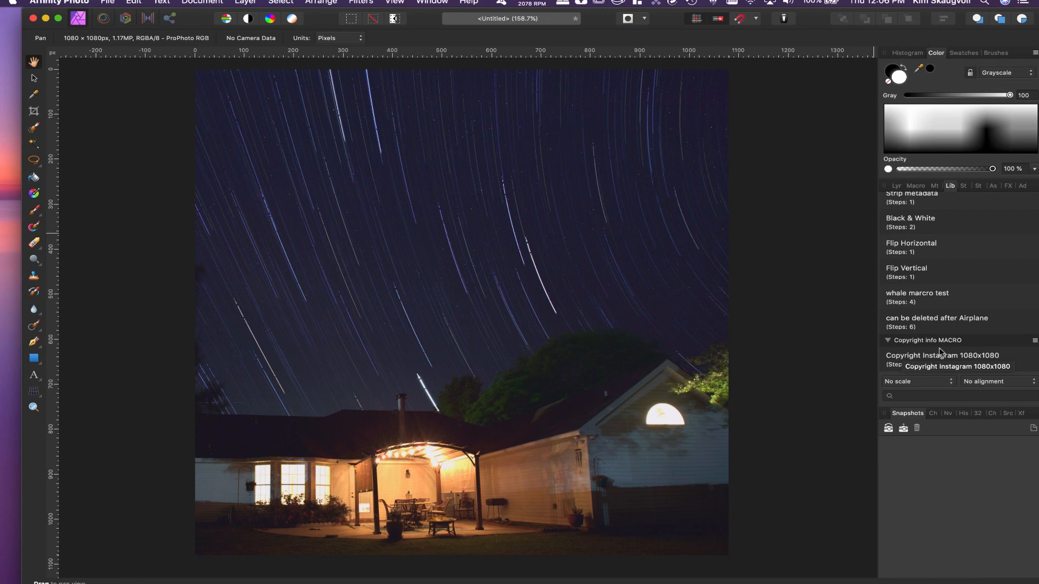
scroll(984, 364, "up", 2)
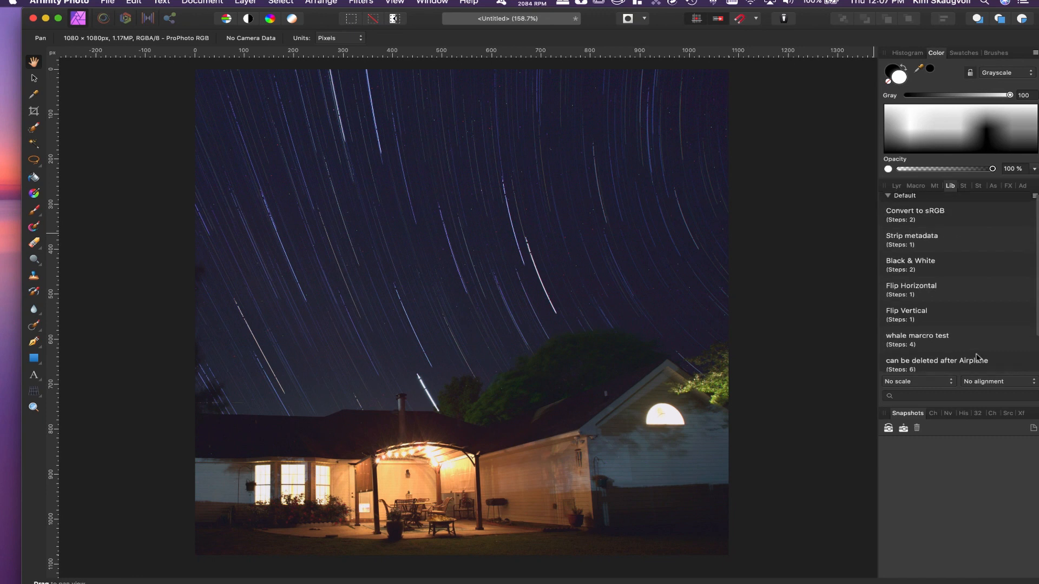
scroll(978, 360, "down", 3)
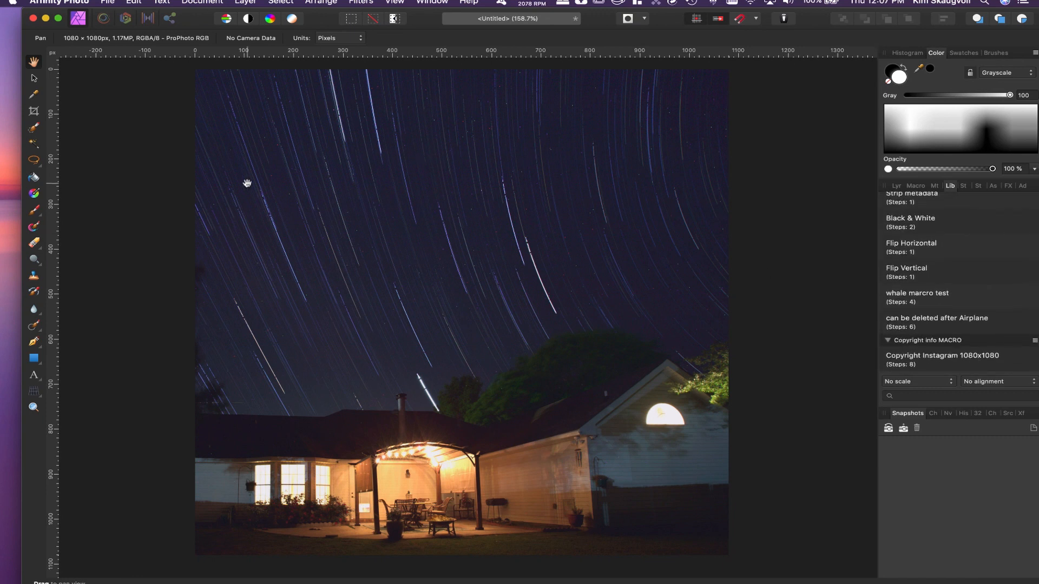
Close the untitled template document without saving it and start another new batch job.
key("super+w")
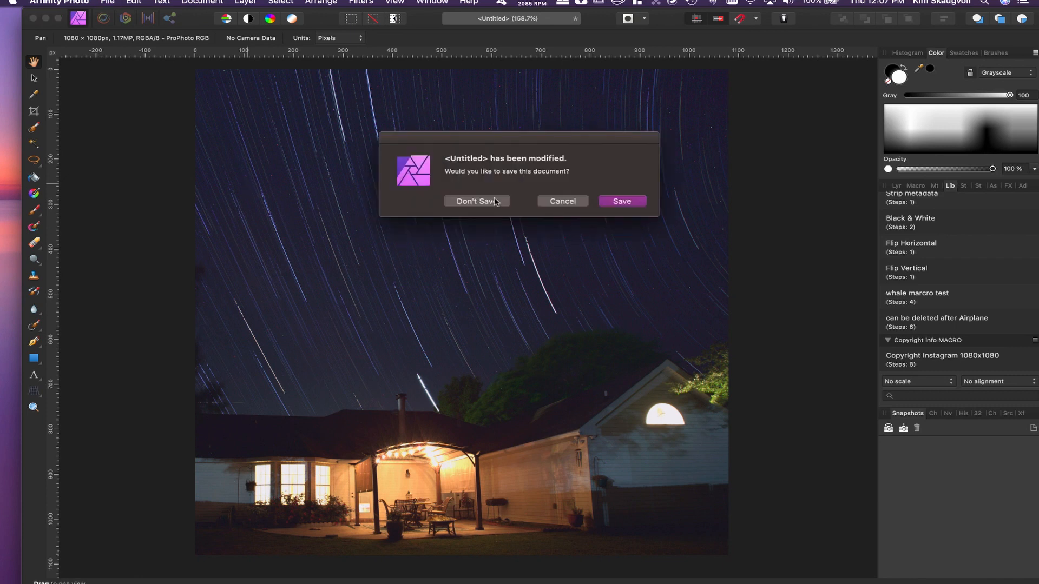
left_click(477, 201)
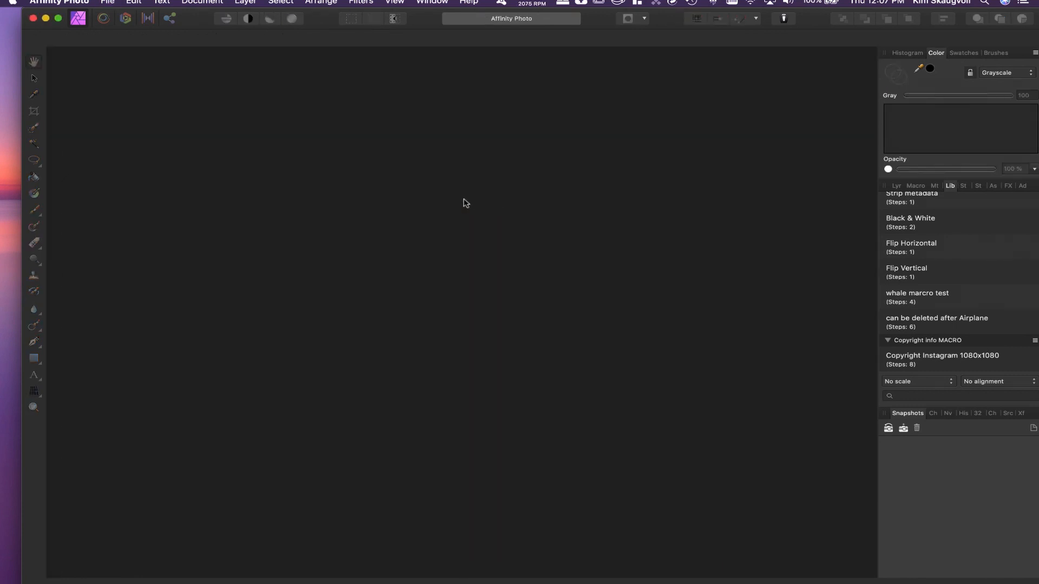
left_click(108, 3)
left_click(108, 3)
left_click(108, 4)
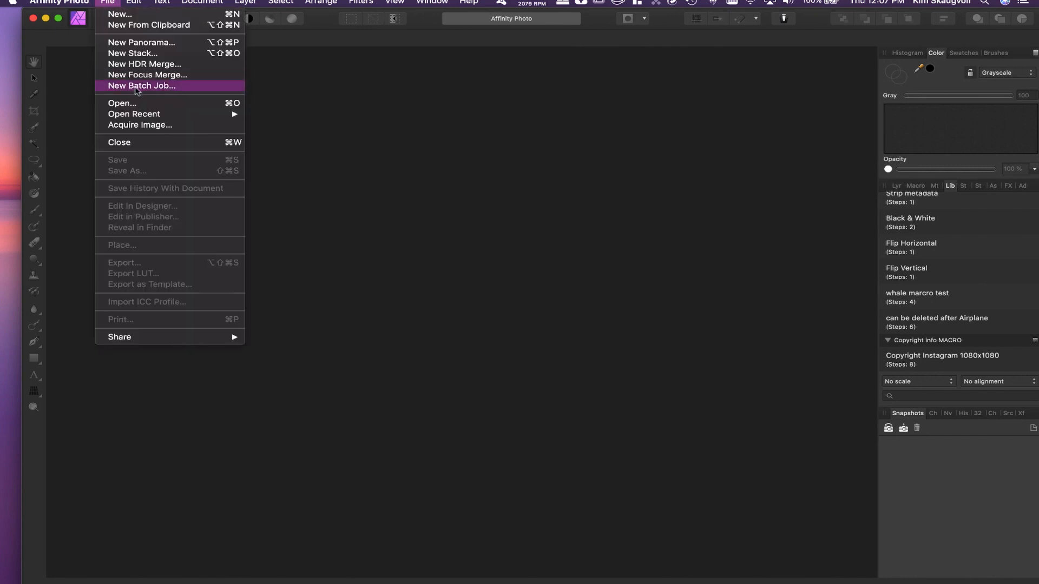
left_click(135, 85)
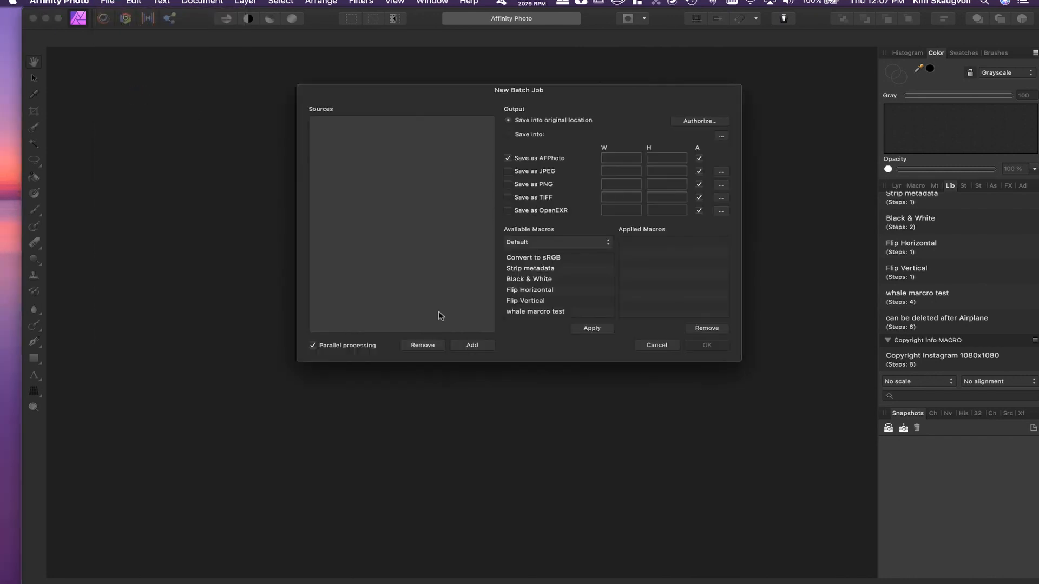
Add the three House start trails JPEGs from Desktop > Star trails house > Exported as sources of the batch job.
left_click(472, 345)
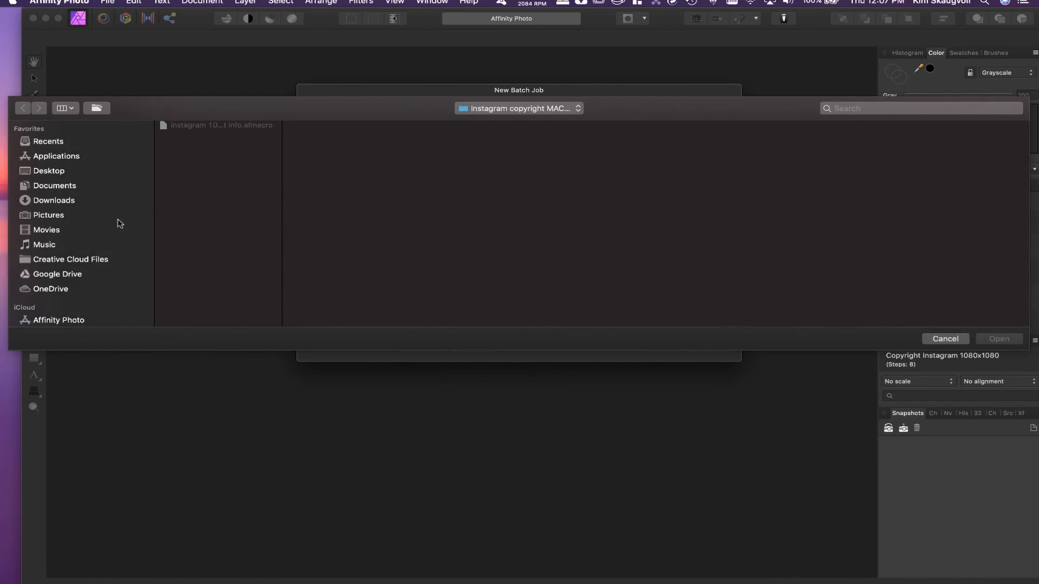
left_click(48, 171)
left_click(184, 136)
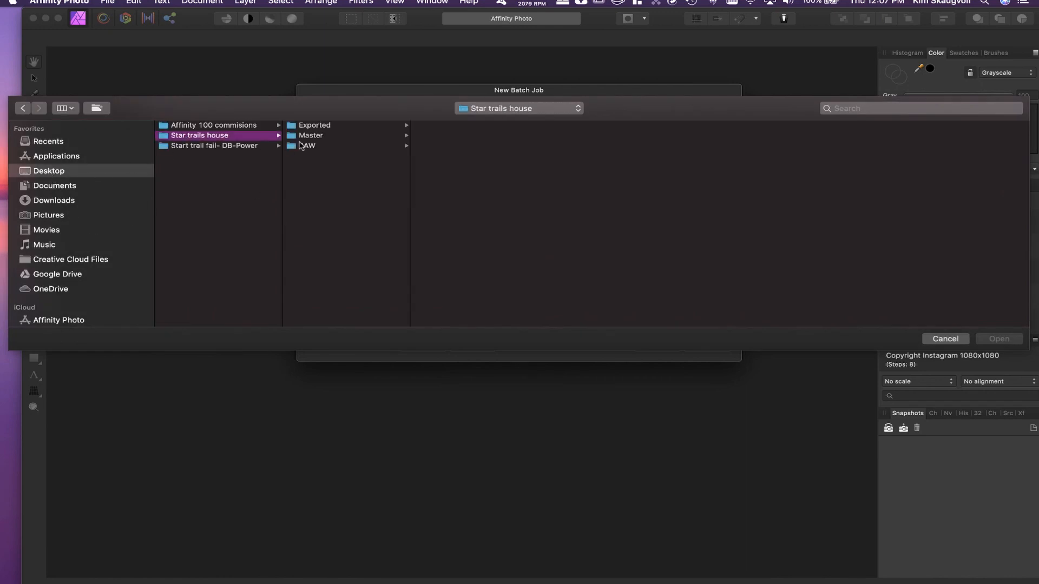
left_click(315, 126)
left_click(478, 146)
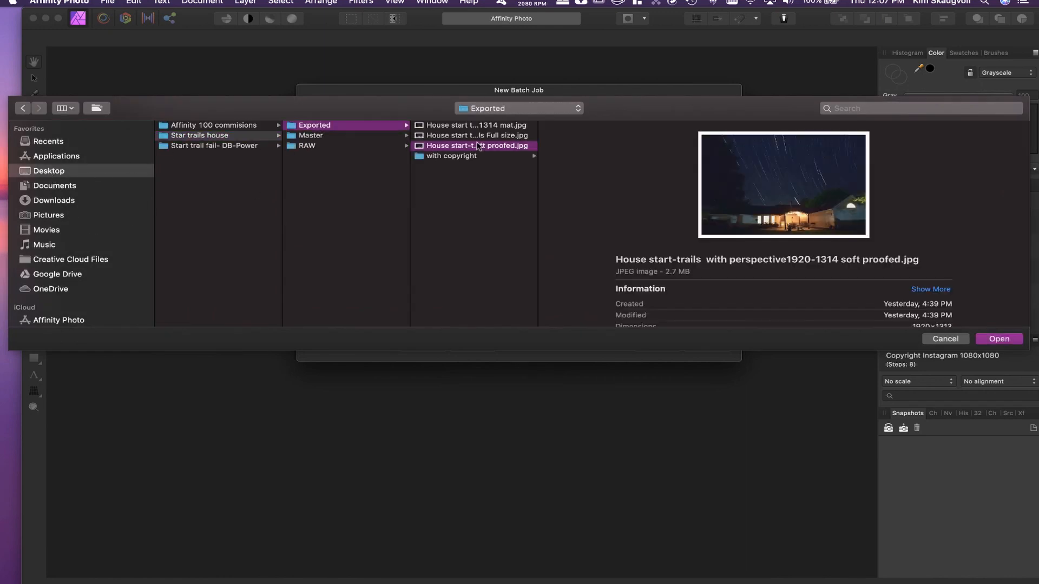
left_click(476, 128, "shift")
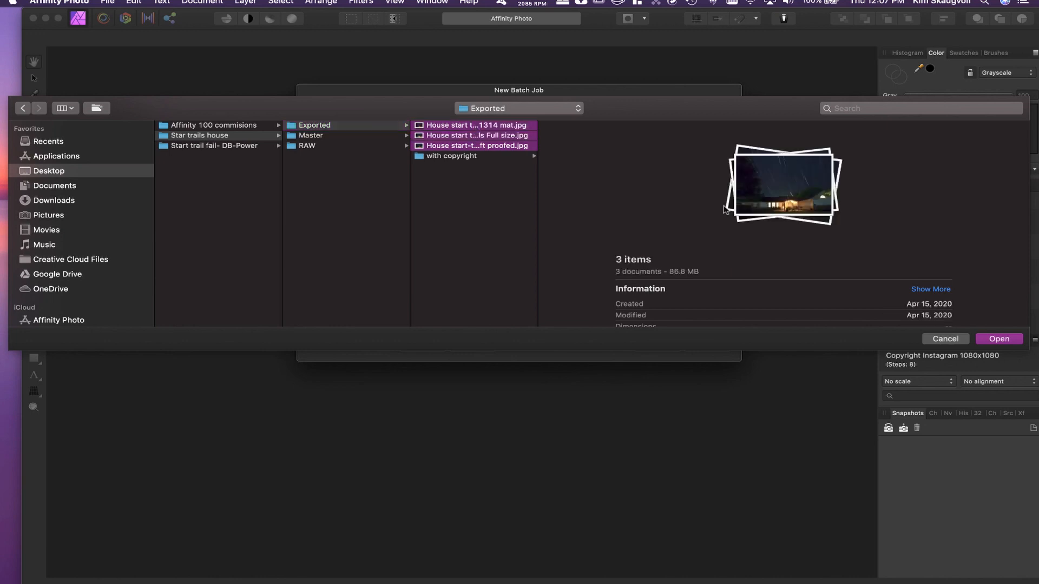
left_click(999, 339)
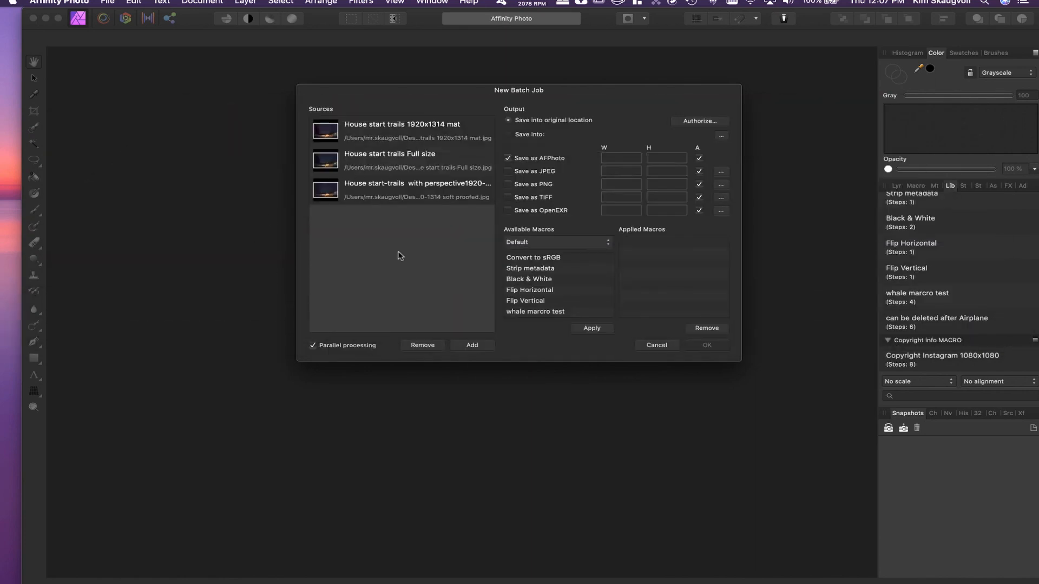
Set the batch output to JPEG only and apply the Copyright Instagram 1080x1080 macro from the Copyright info MACRO category.
left_click(508, 158)
left_click(508, 171)
left_click(555, 242)
left_click(557, 252)
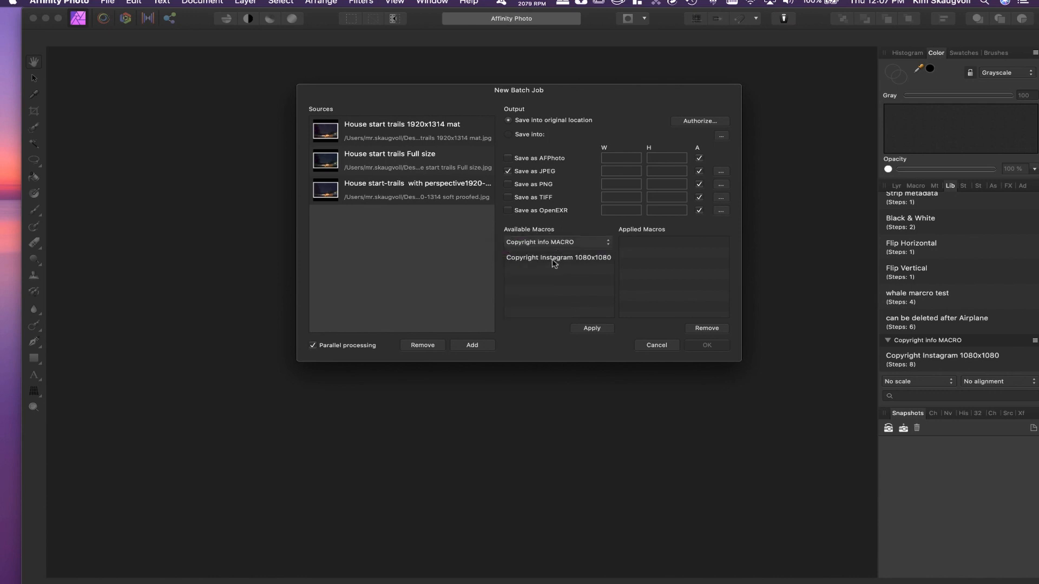
left_click(554, 258)
left_click(589, 330)
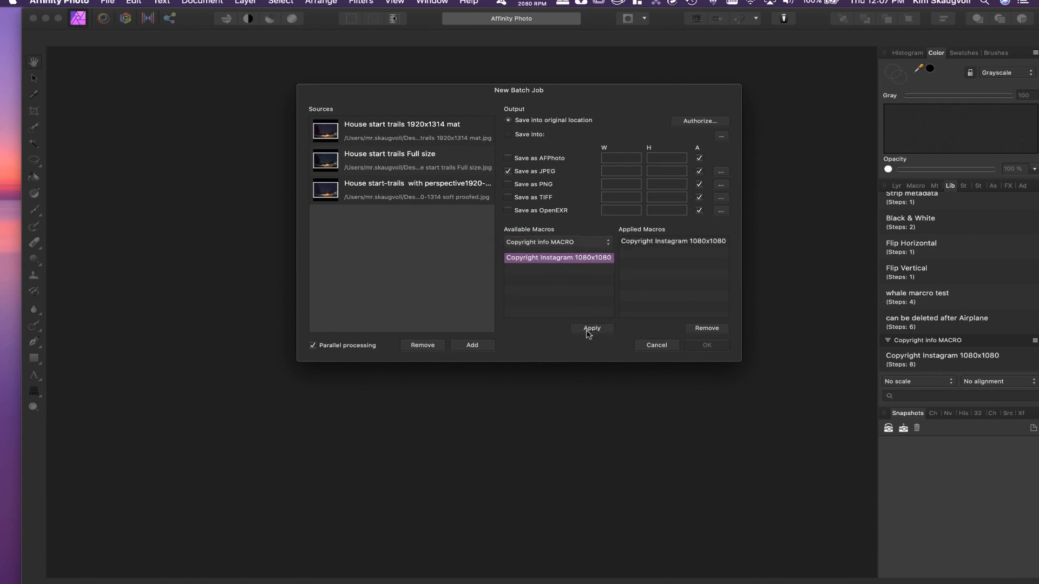
Set the batch job to save into the "with copyright" folder inside Exported and run it.
left_click(722, 136)
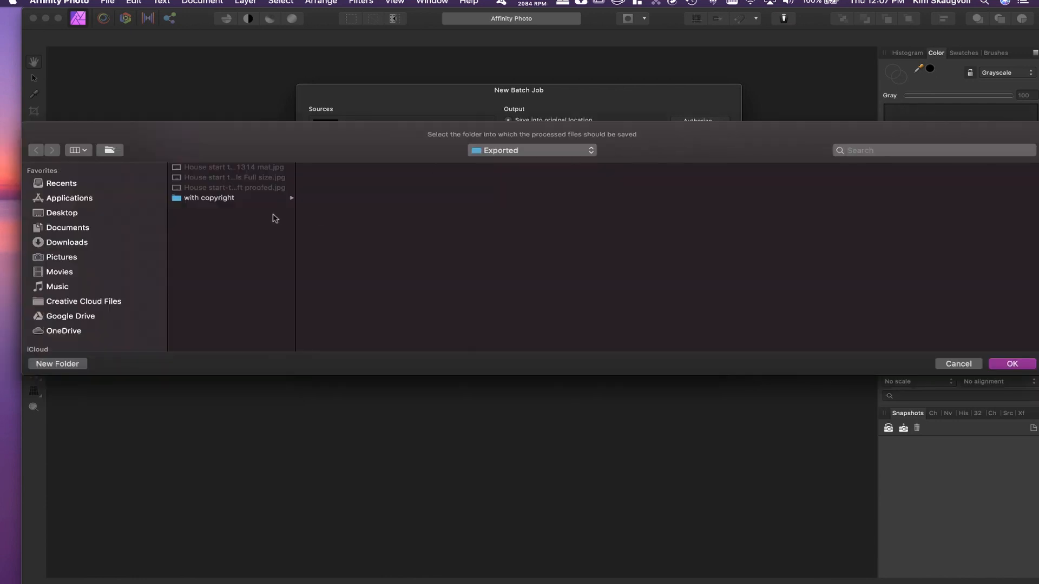
left_click(216, 200)
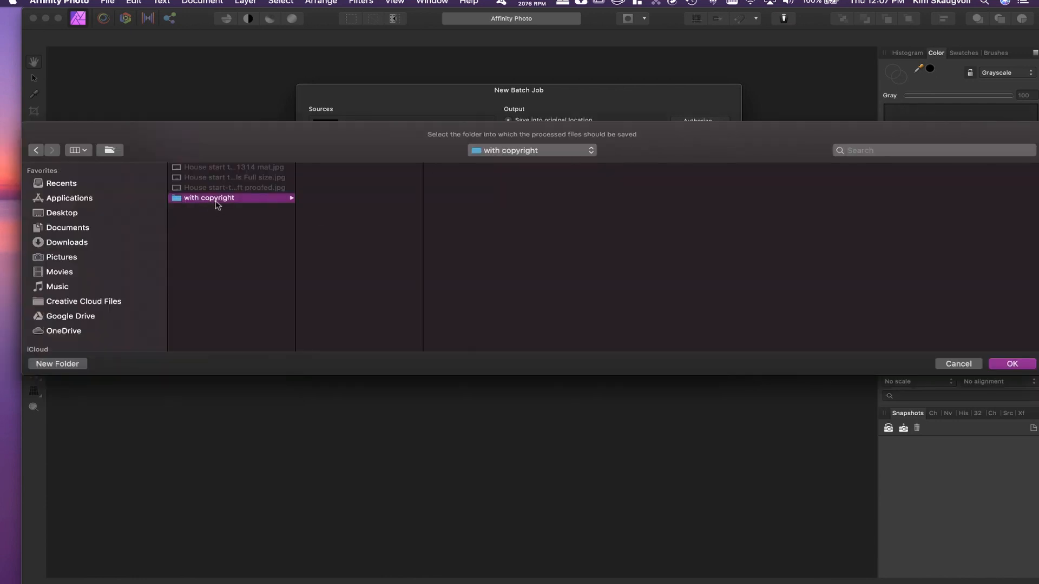
left_click(1012, 364)
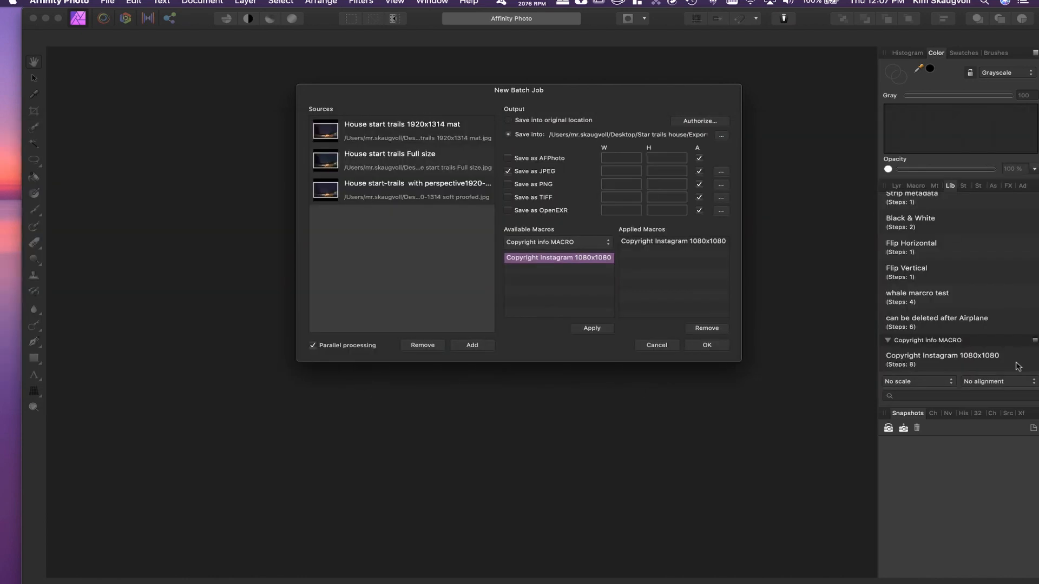
left_click(716, 348)
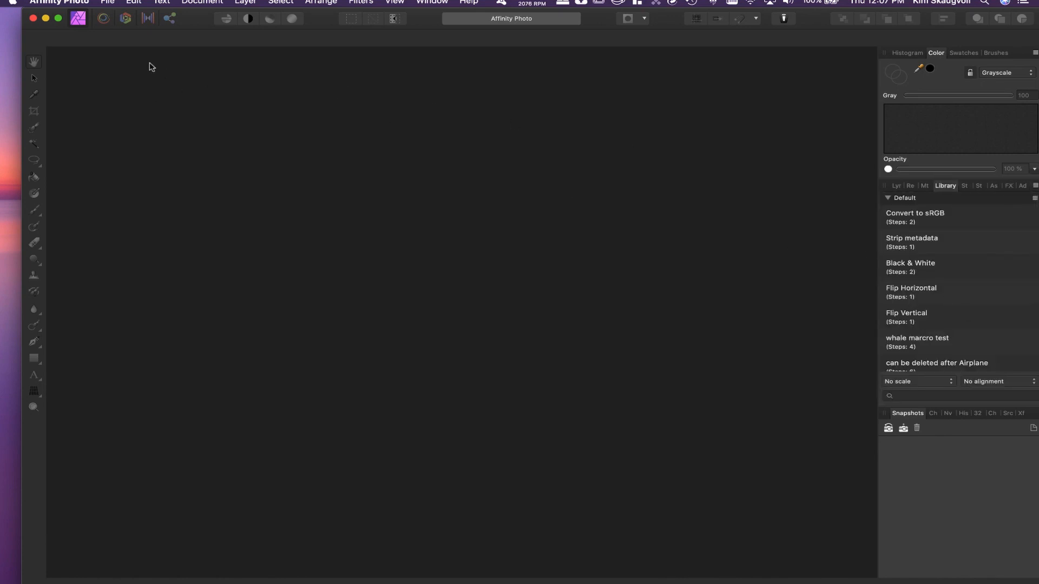
Open the three batch-processed House start trails JPEGs: soft proofed, 1920x1314 mat and Full size.
left_click(108, 3)
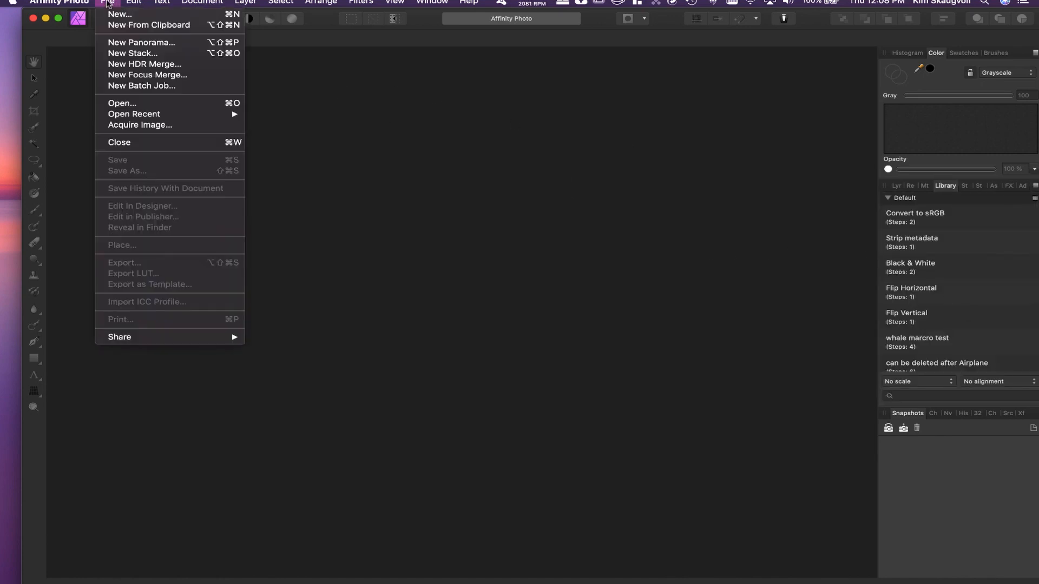
left_click(124, 105)
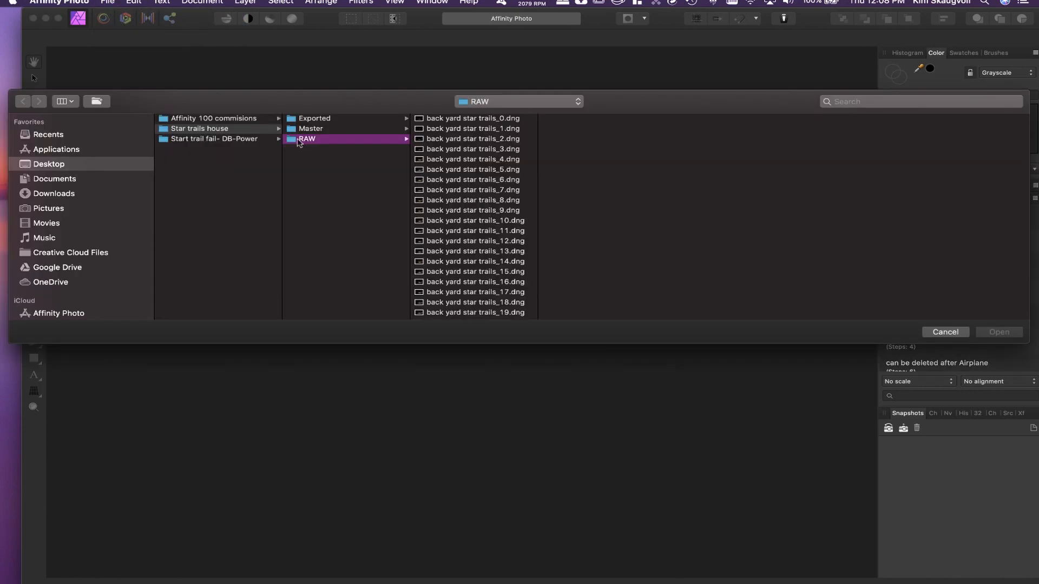
left_click(1014, 334)
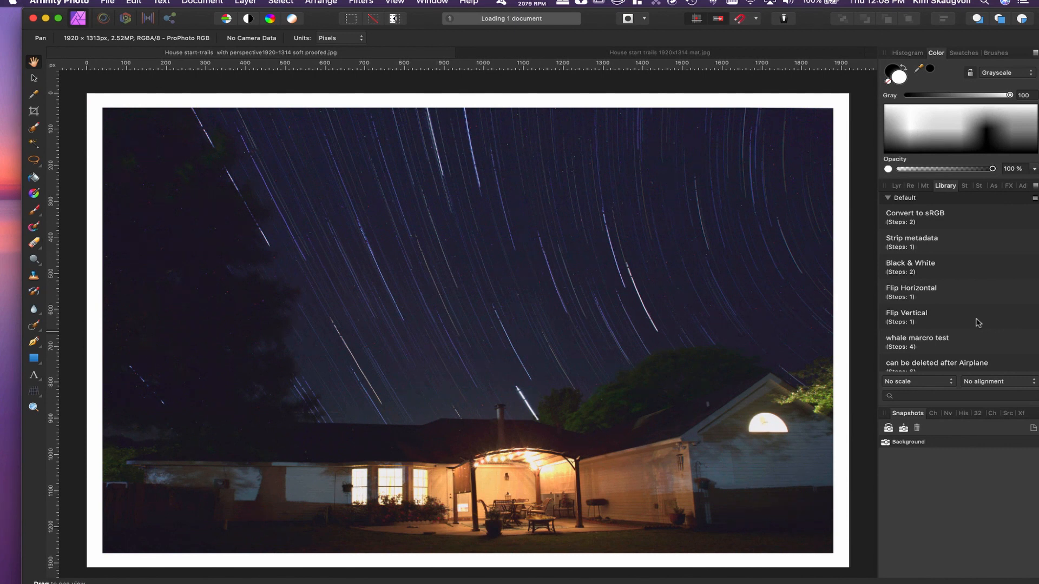
Examine the Rights and IPTC (Contact) metadata of the Full size and 1920x1314 mat images.
left_click(927, 186)
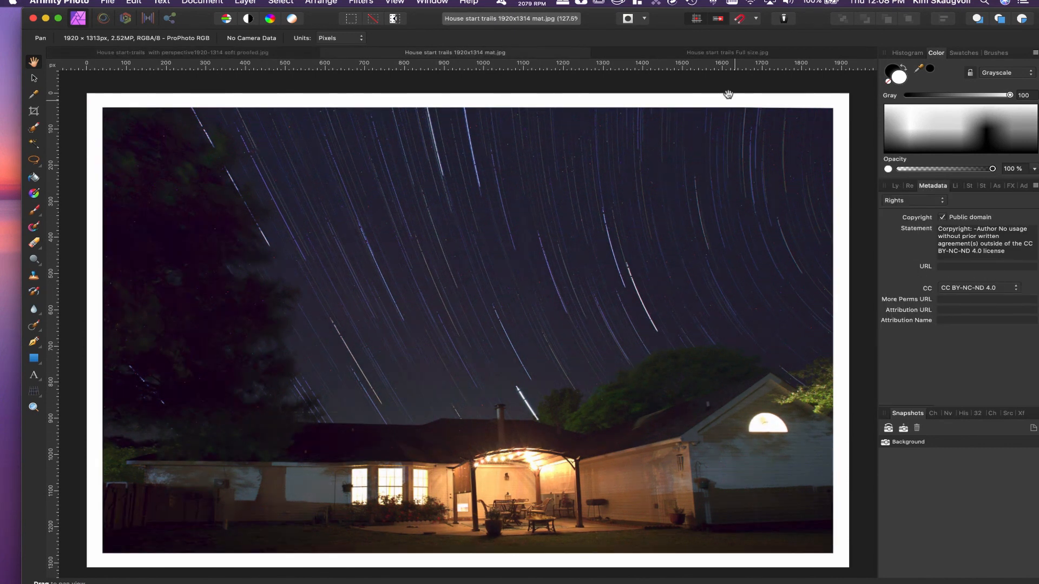
left_click(671, 57)
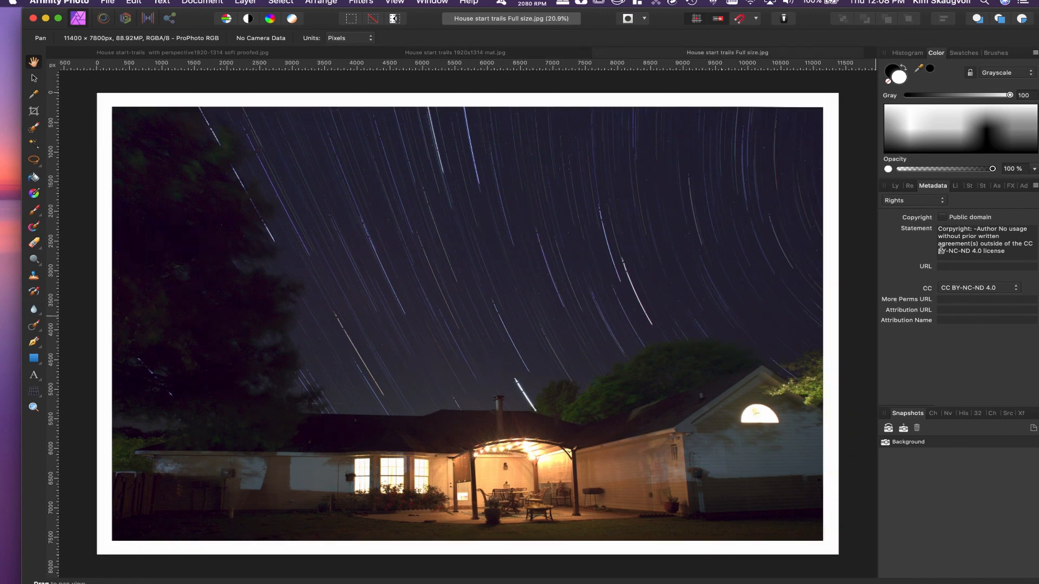
left_click(926, 201)
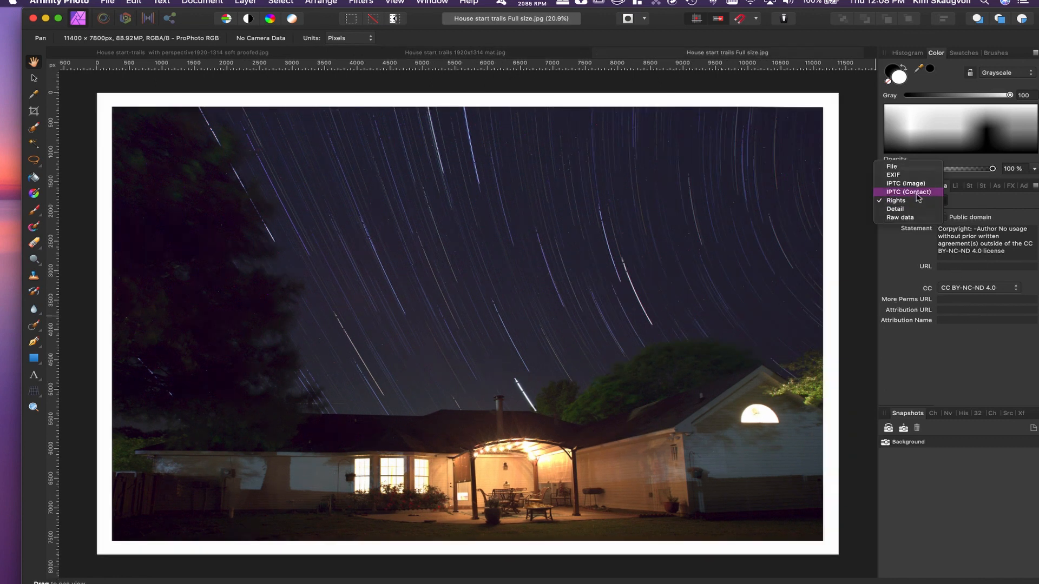
left_click(916, 194)
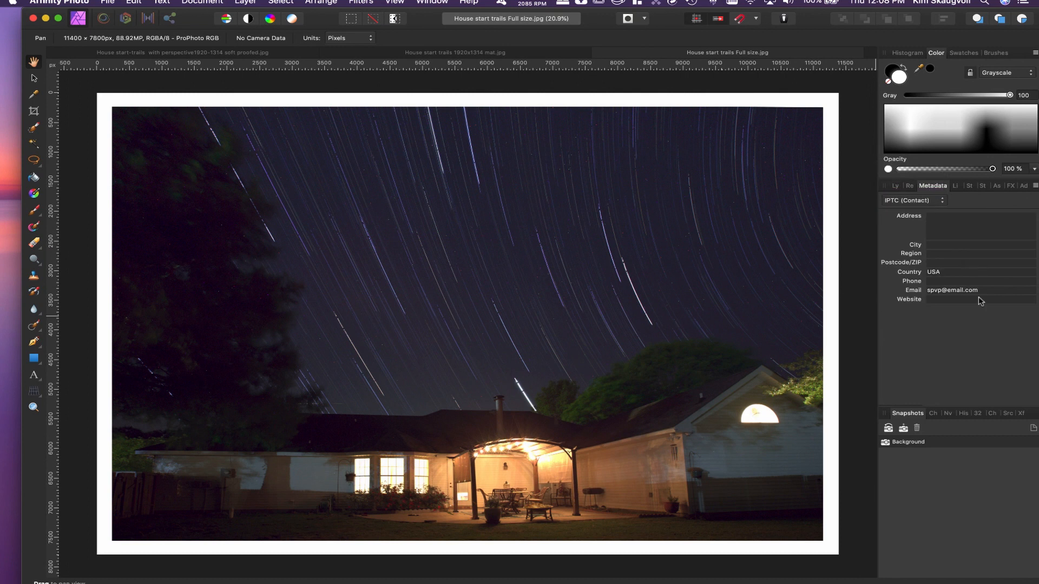
left_click(486, 55)
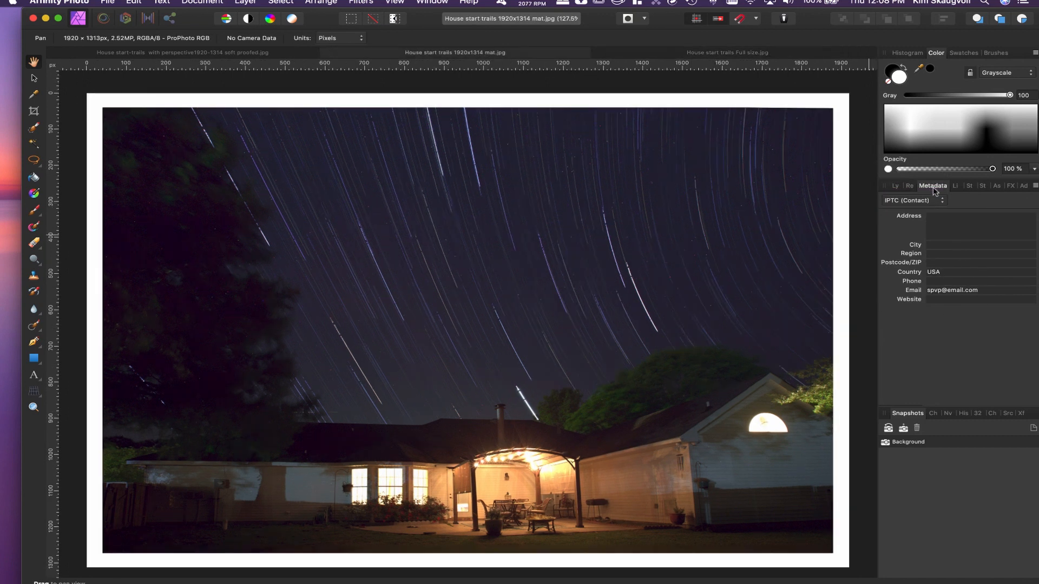
left_click(926, 201)
left_click(924, 211)
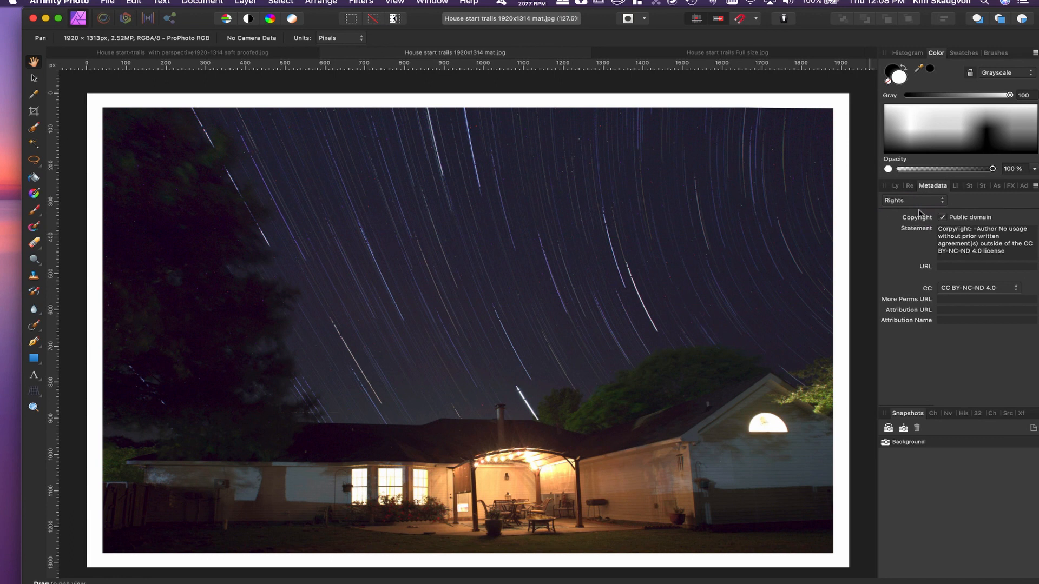
Examine the Rights, IPTC (Contact), IPTC (Image) and File metadata of the soft proofed image.
left_click(286, 54)
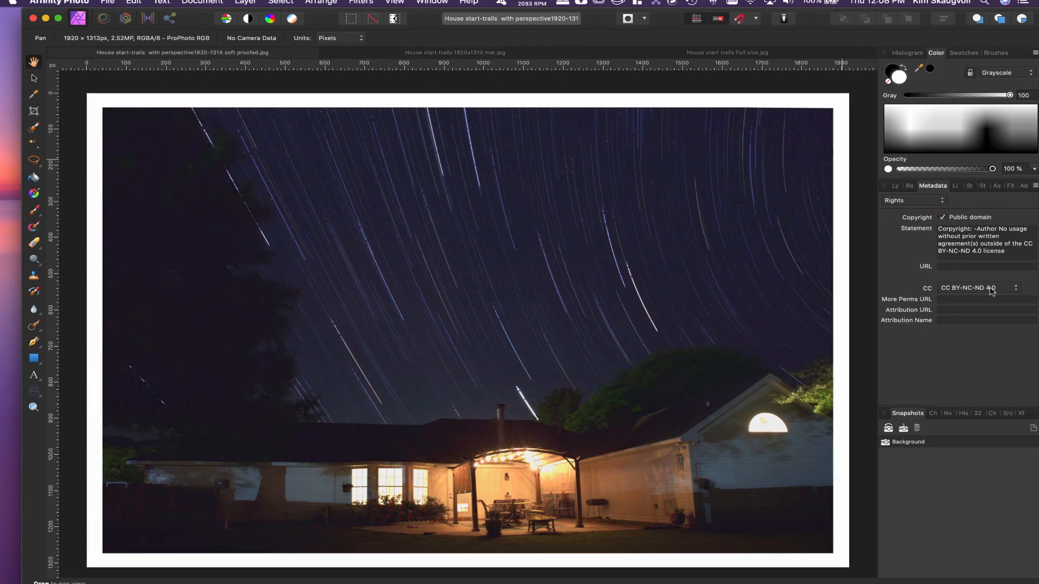
left_click(930, 201)
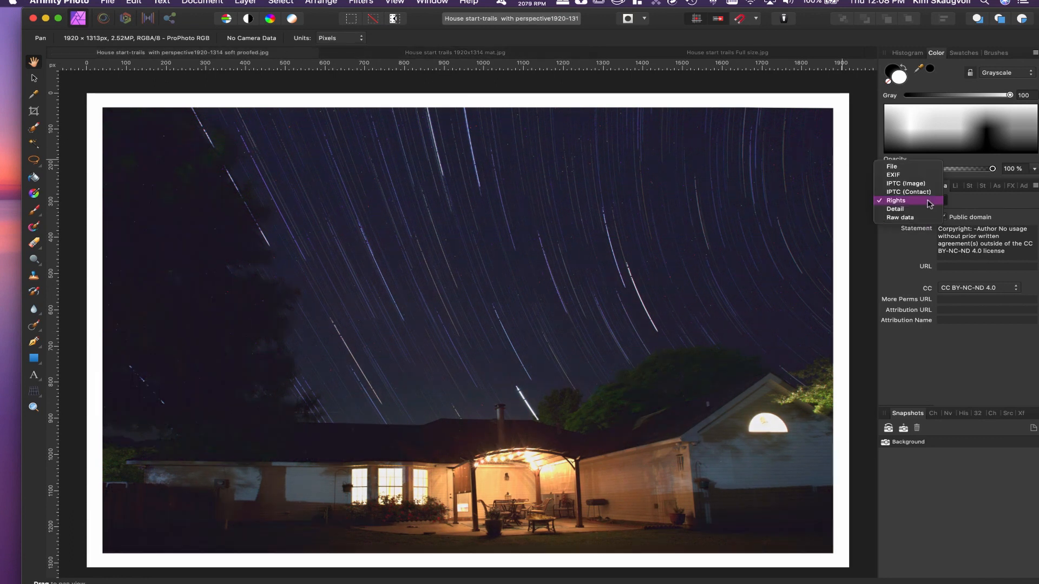
left_click(903, 191)
left_click(909, 201)
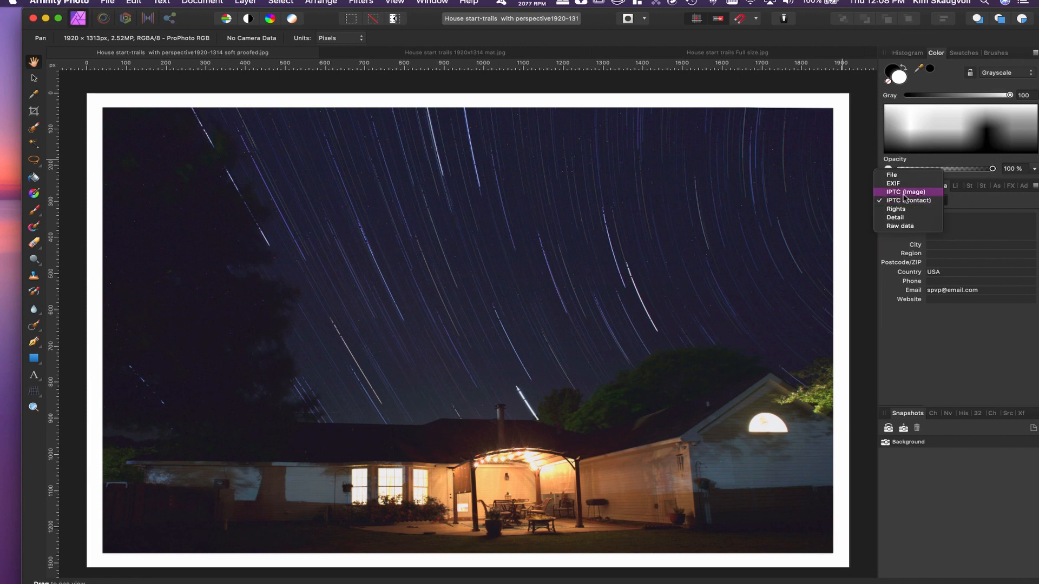
left_click(905, 193)
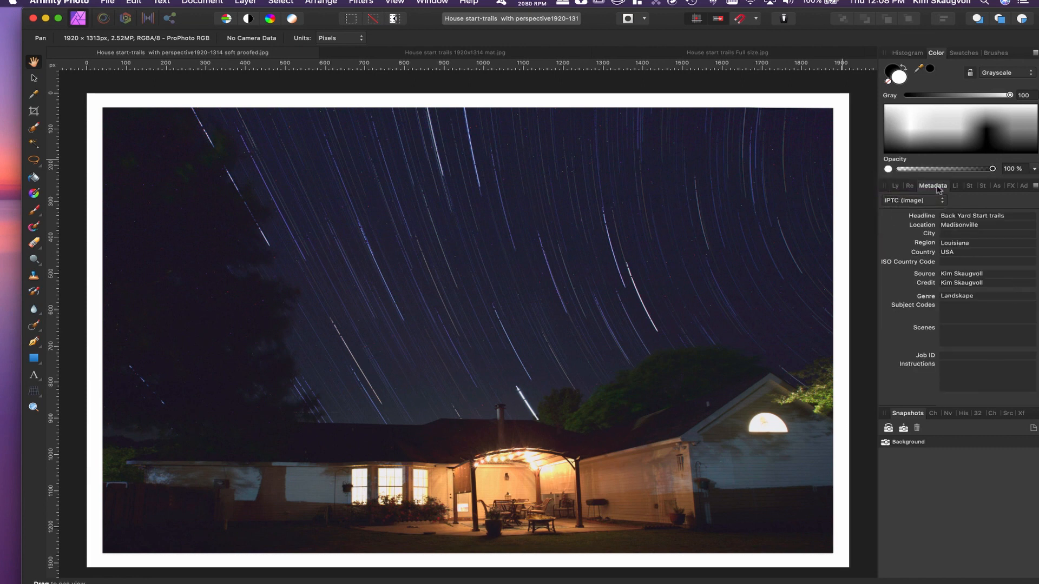
left_click(917, 199)
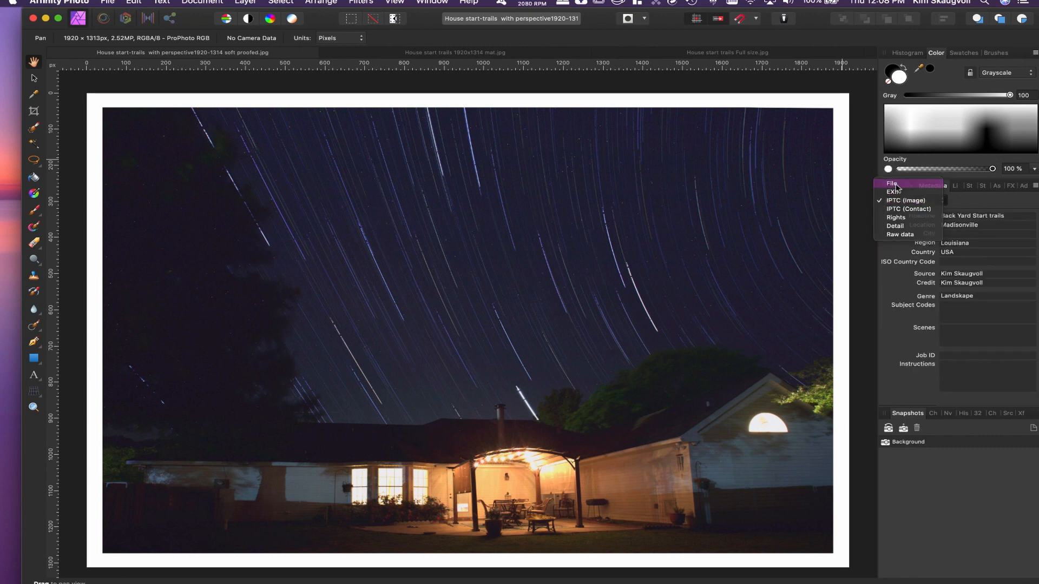
left_click(897, 187)
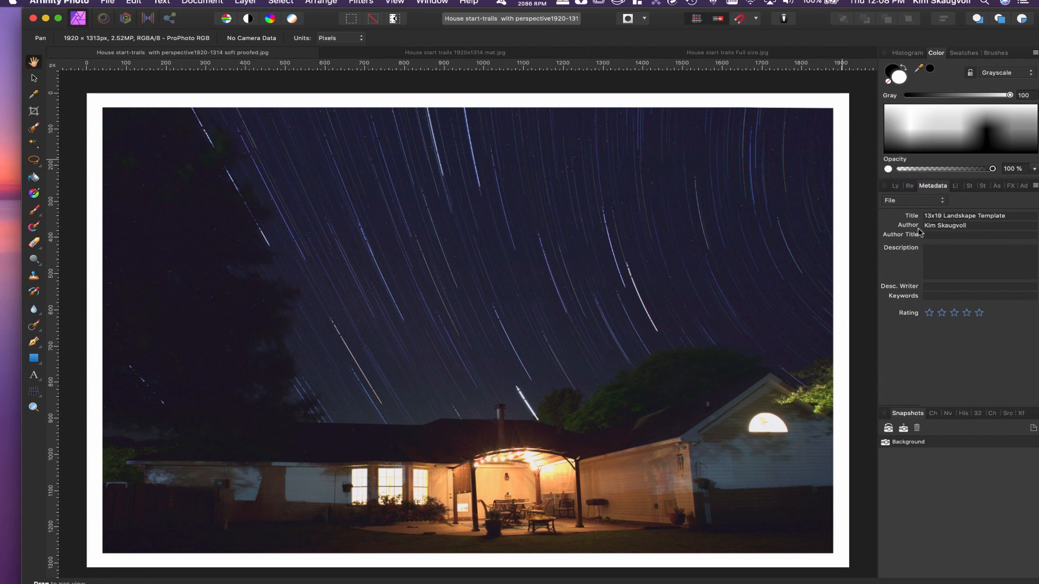